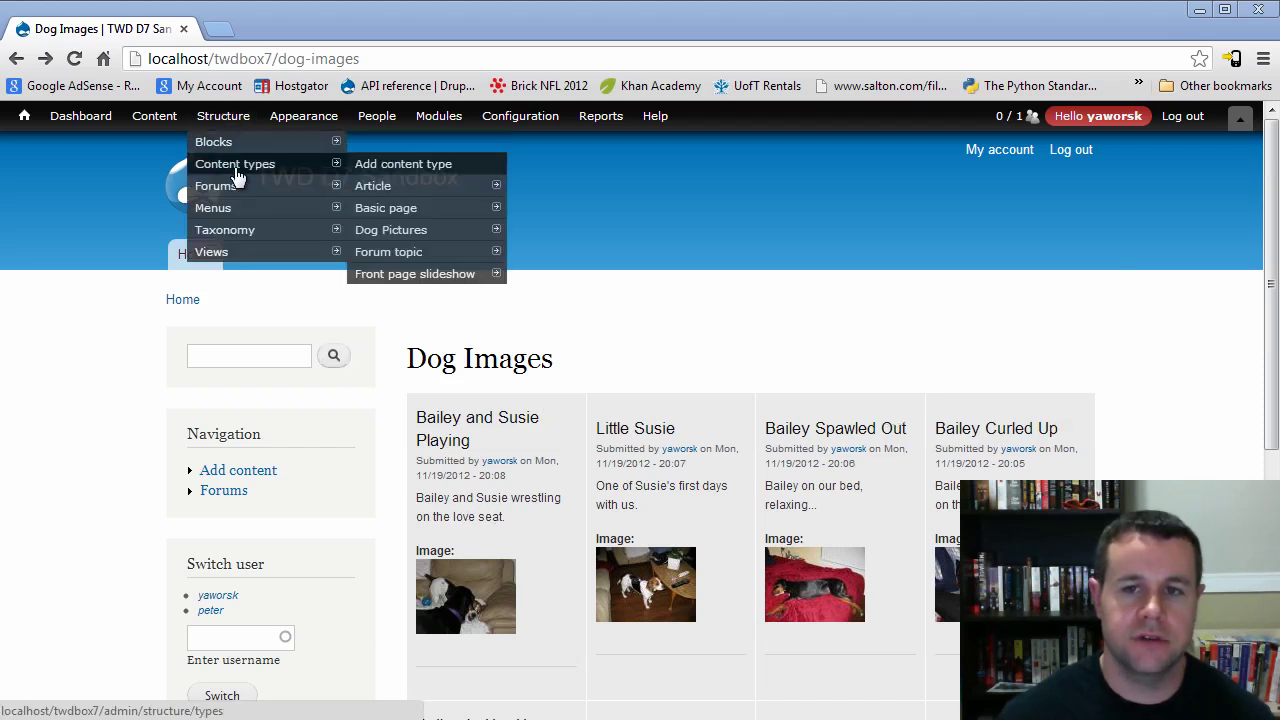
Step: Open the form for adding a new view to the site
mouse_move(413, 241)
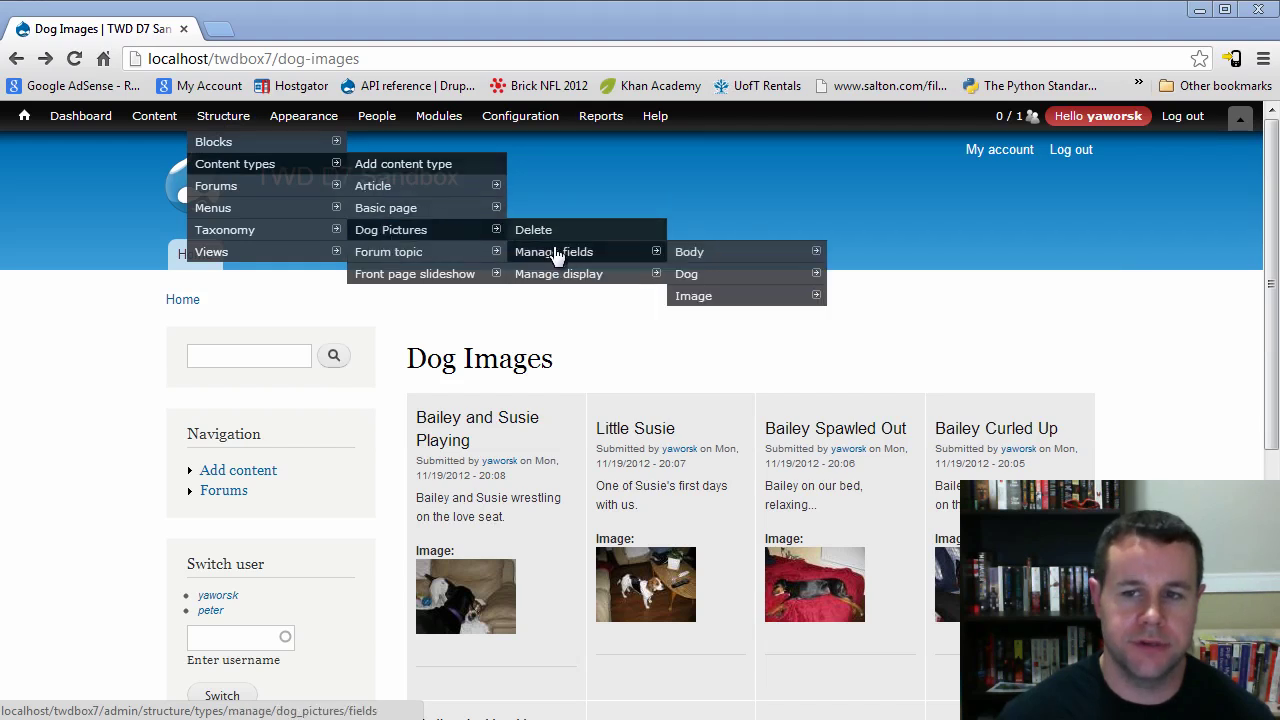
mouse_move(562, 283)
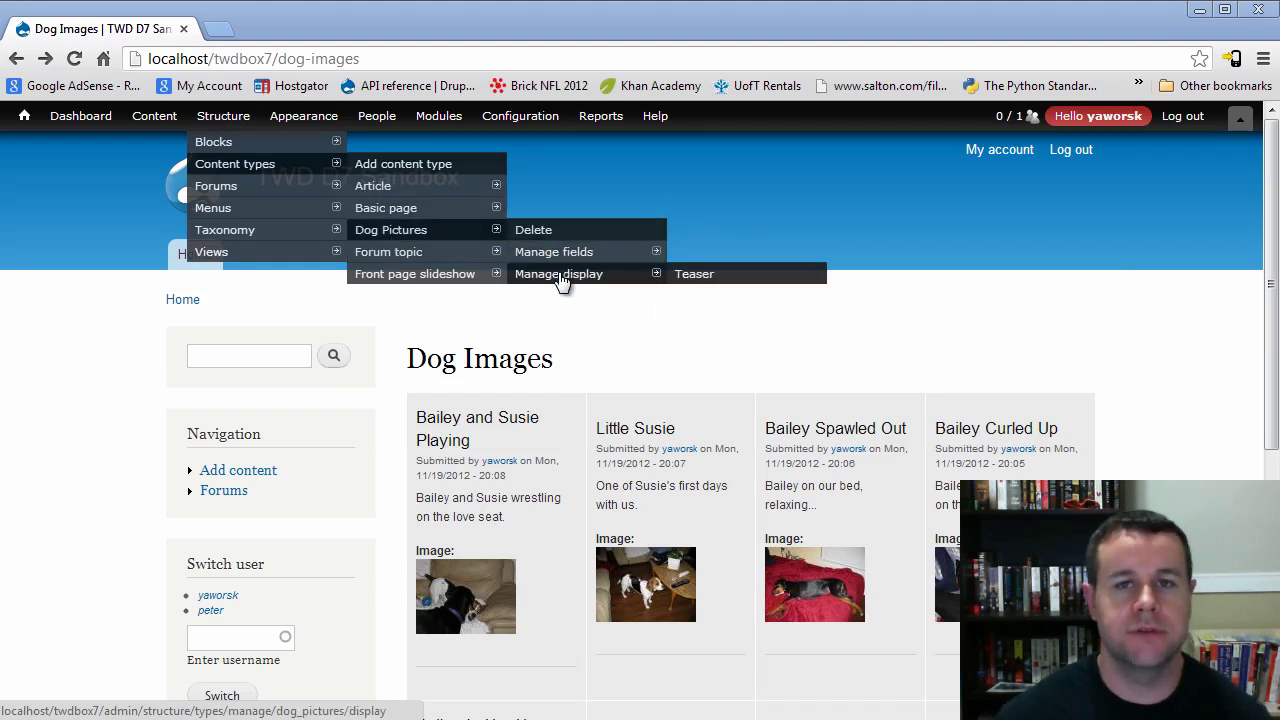
mouse_move(229, 222)
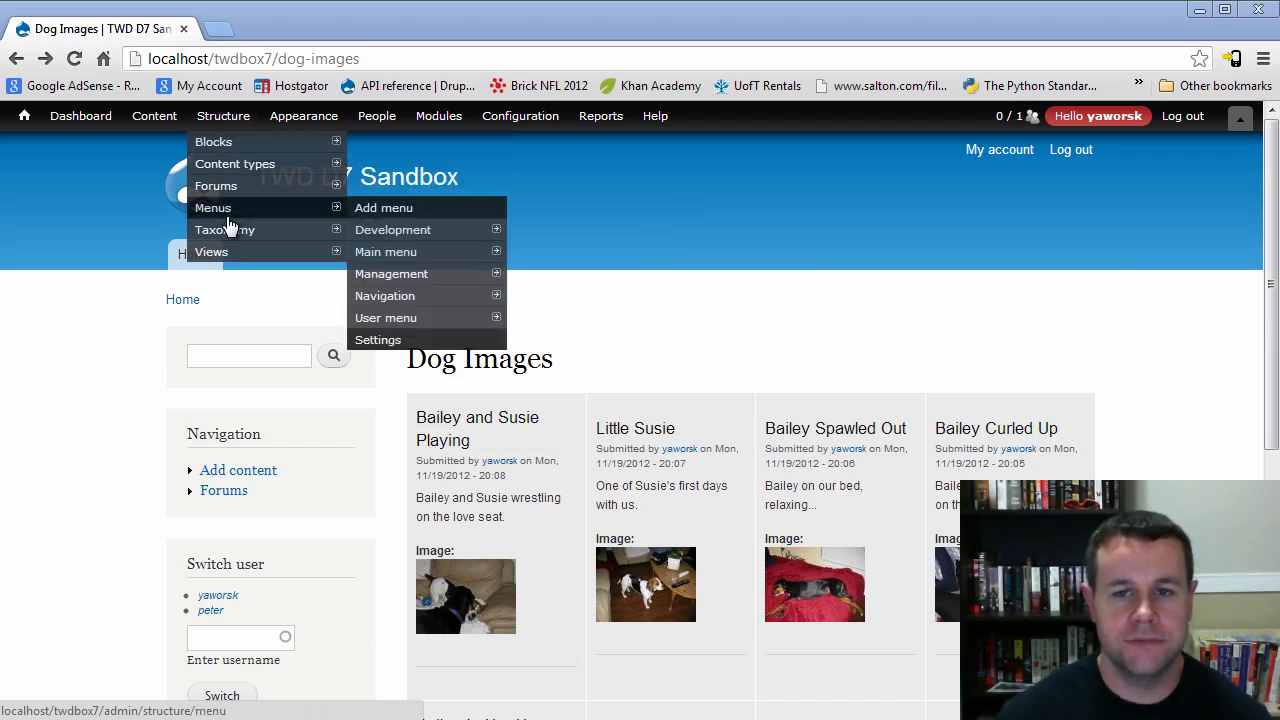
mouse_move(230, 254)
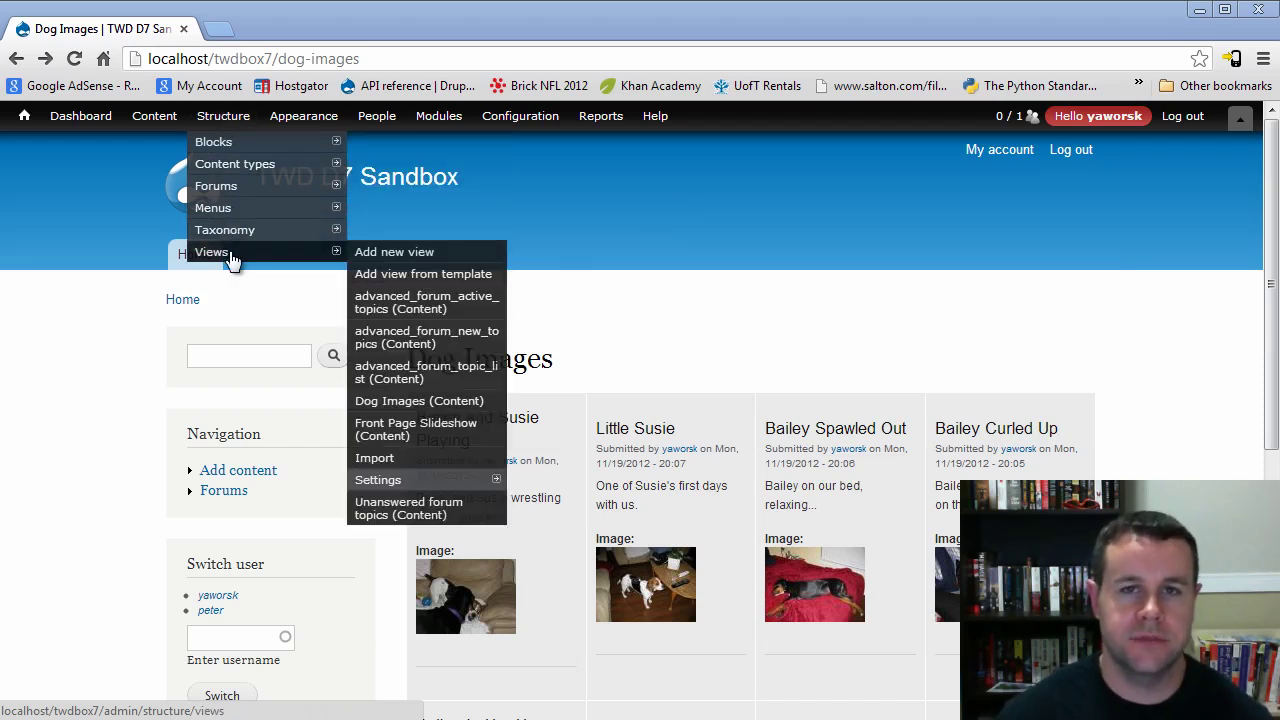
click(395, 258)
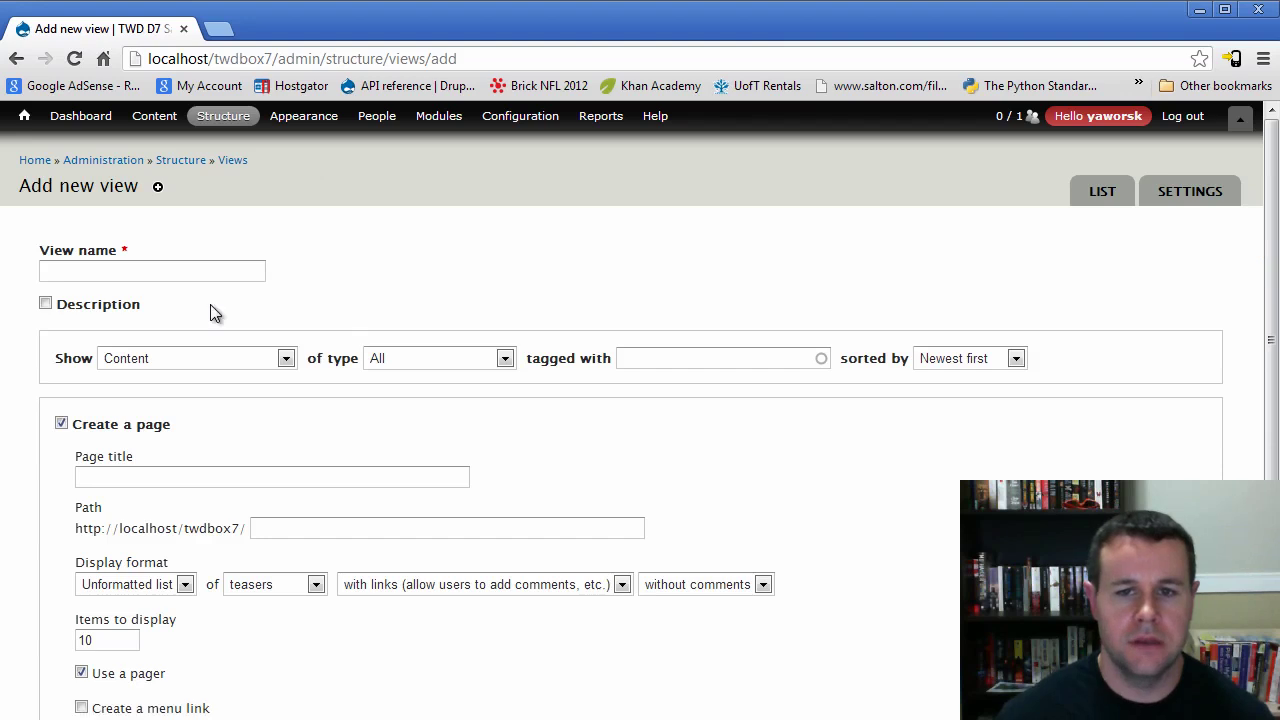
Step: Name the new view Bailey Pictures and have it show content of type Dog Pictures
click(162, 272)
text(Bai)
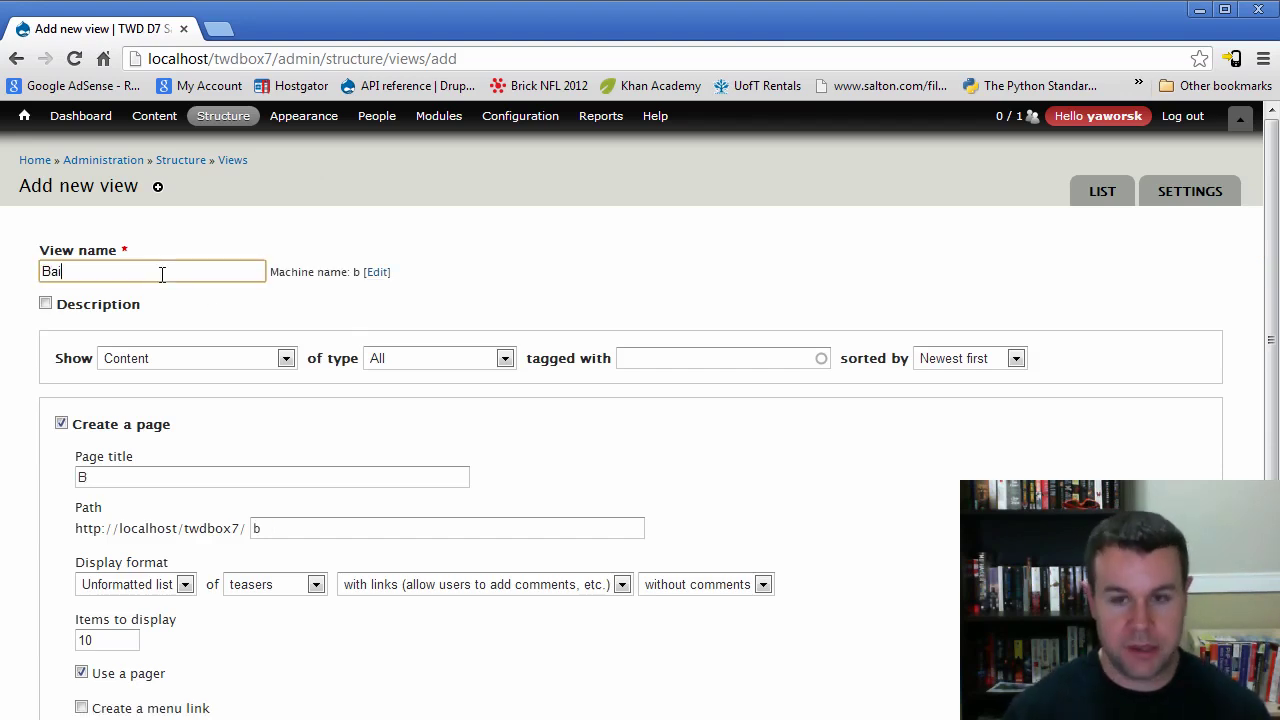
text(ley Pictures)
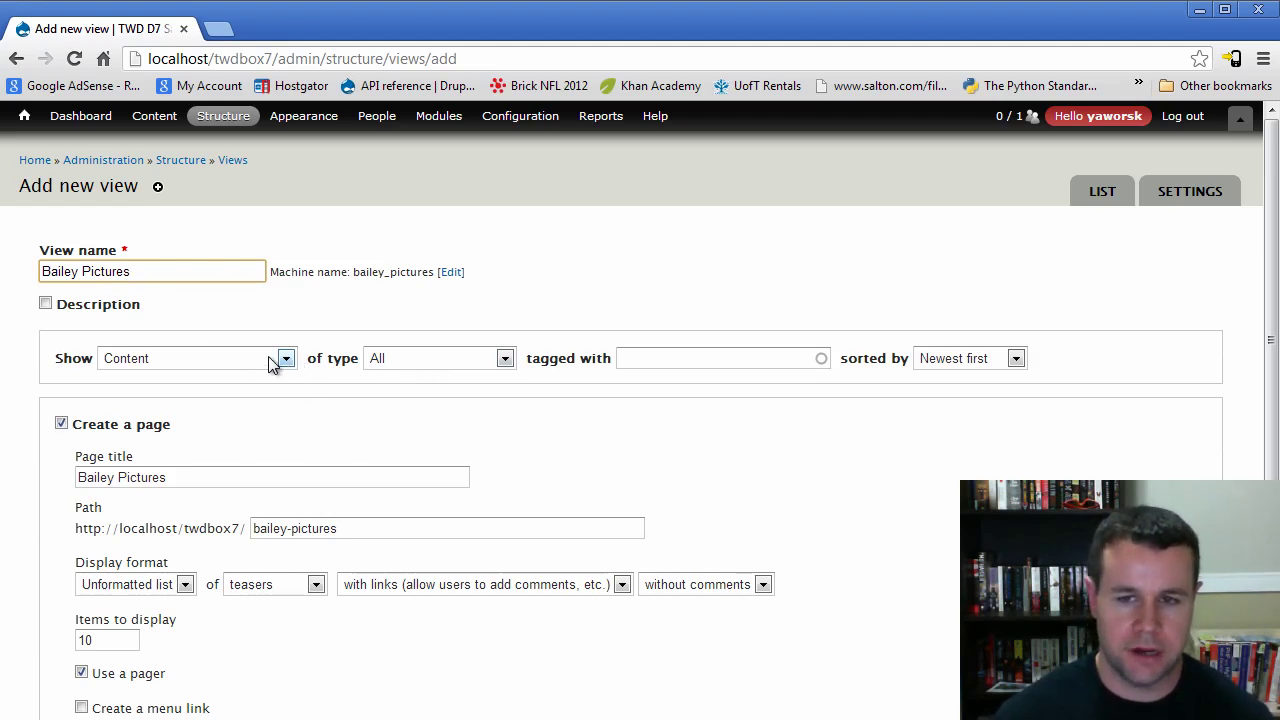
click(490, 352)
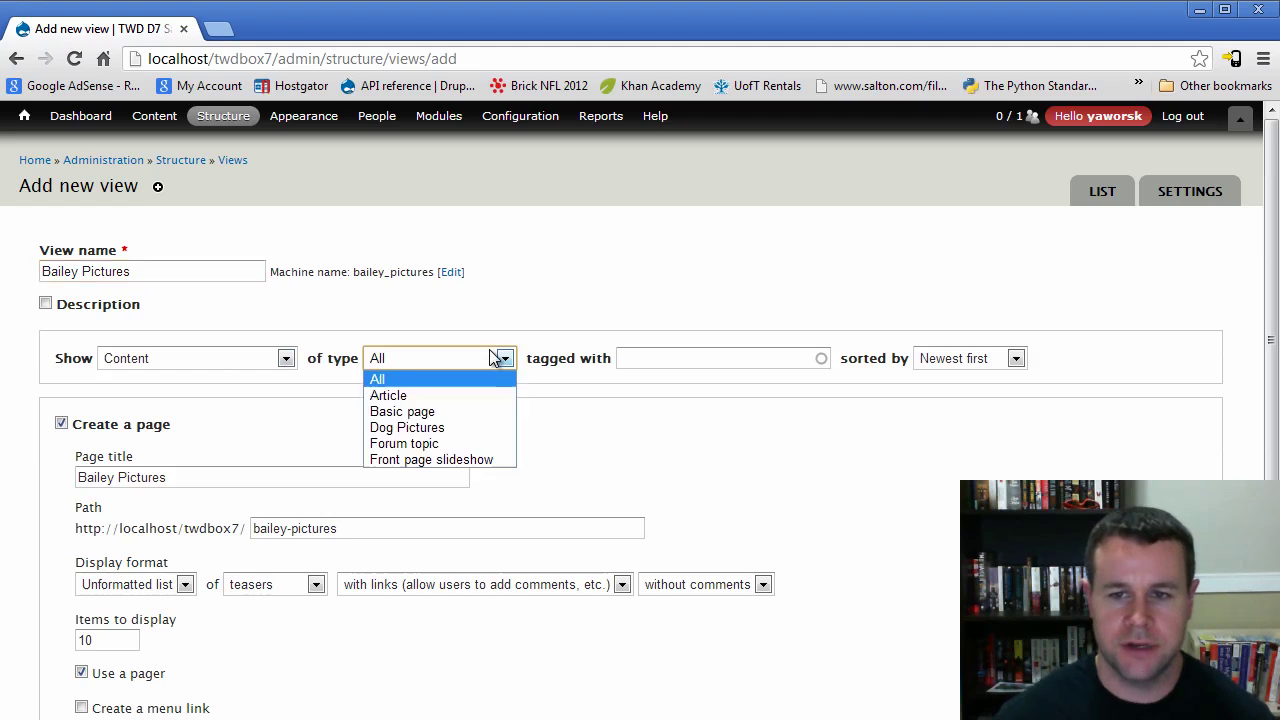
click(430, 428)
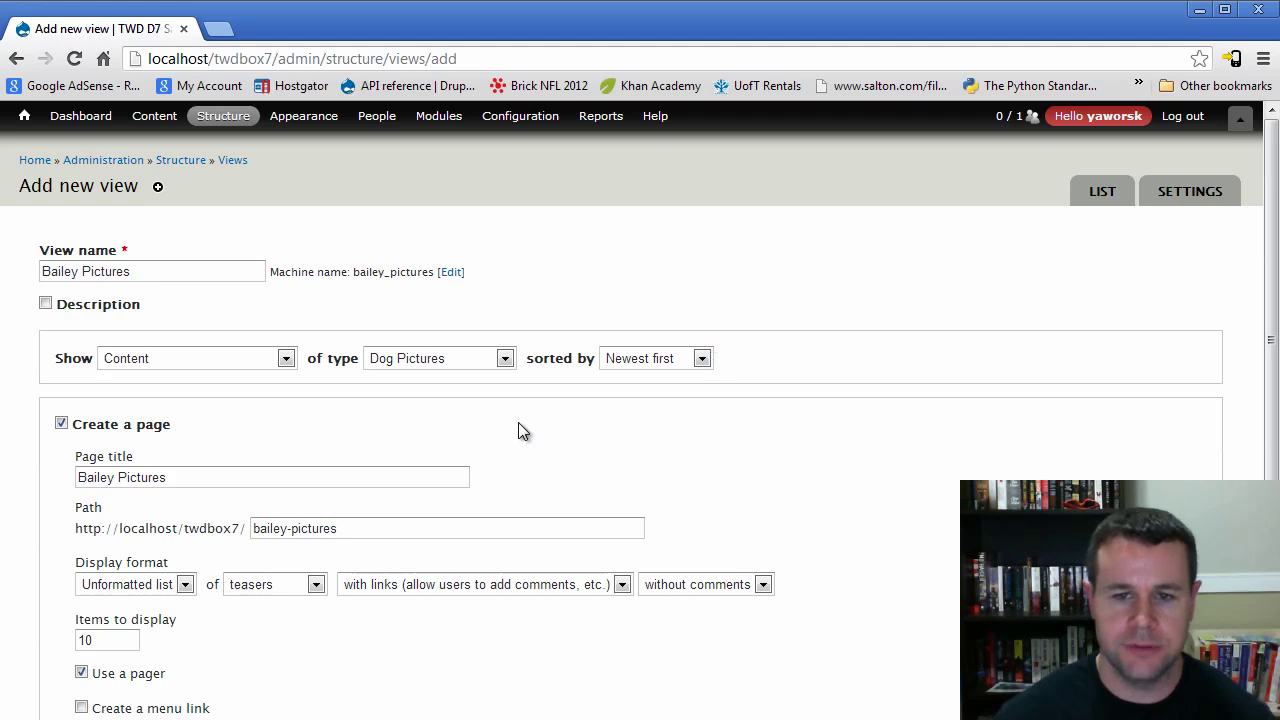
Step: Set the view's page path to dog-images/bailey-pictures
scroll(515, 420, down, 2)
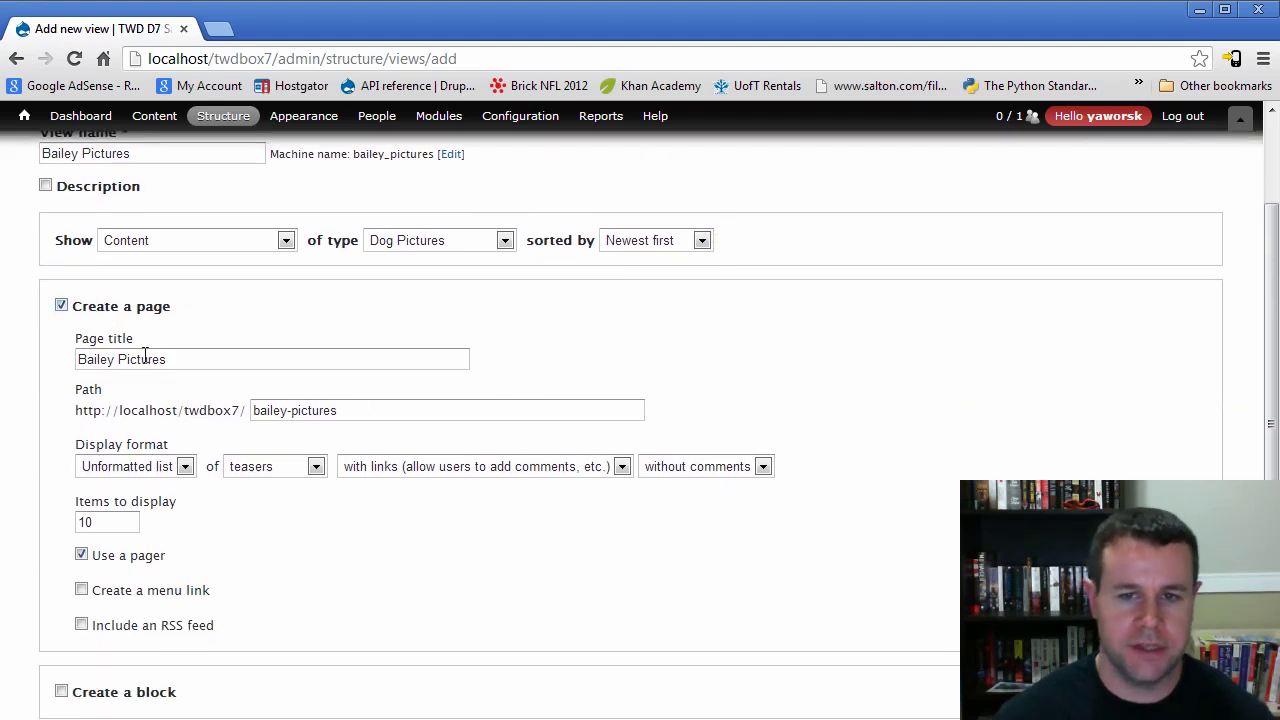
click(256, 412)
text(dog)
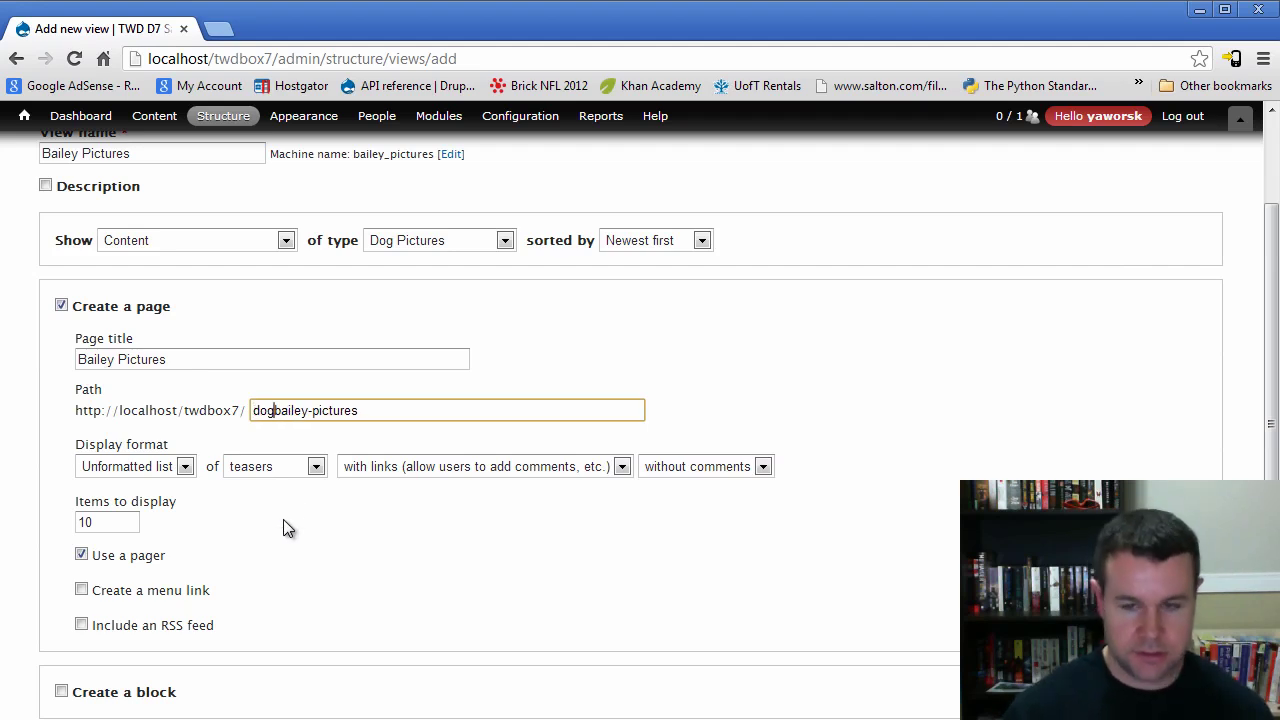
text(-images)
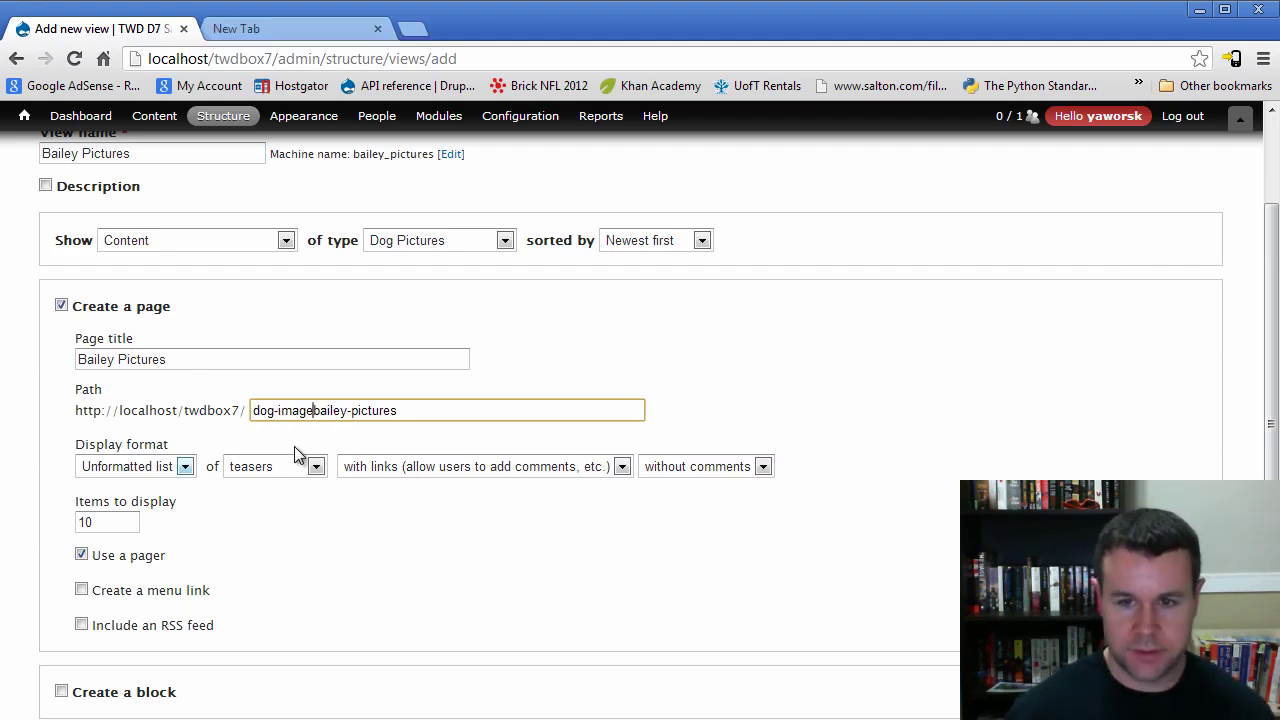
text(/)
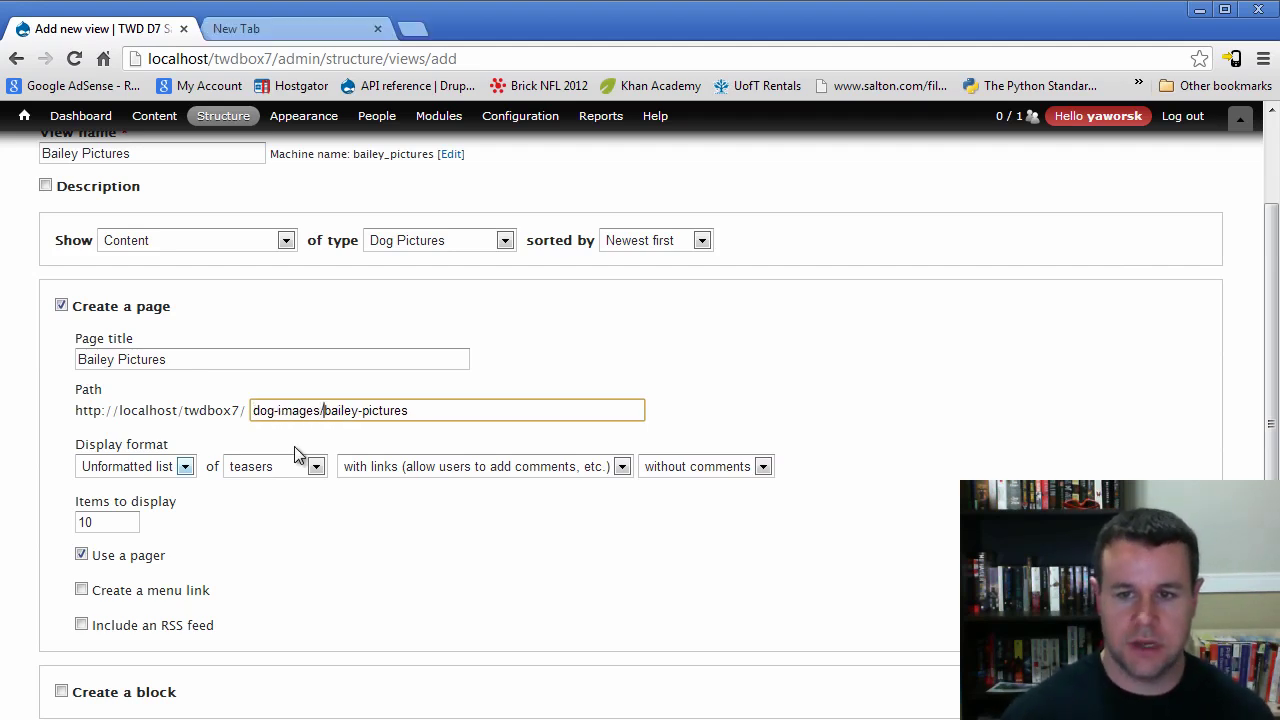
Step: Keep the page's display format as Unformatted list and continue to the full editor of the view
click(185, 466)
click(150, 468)
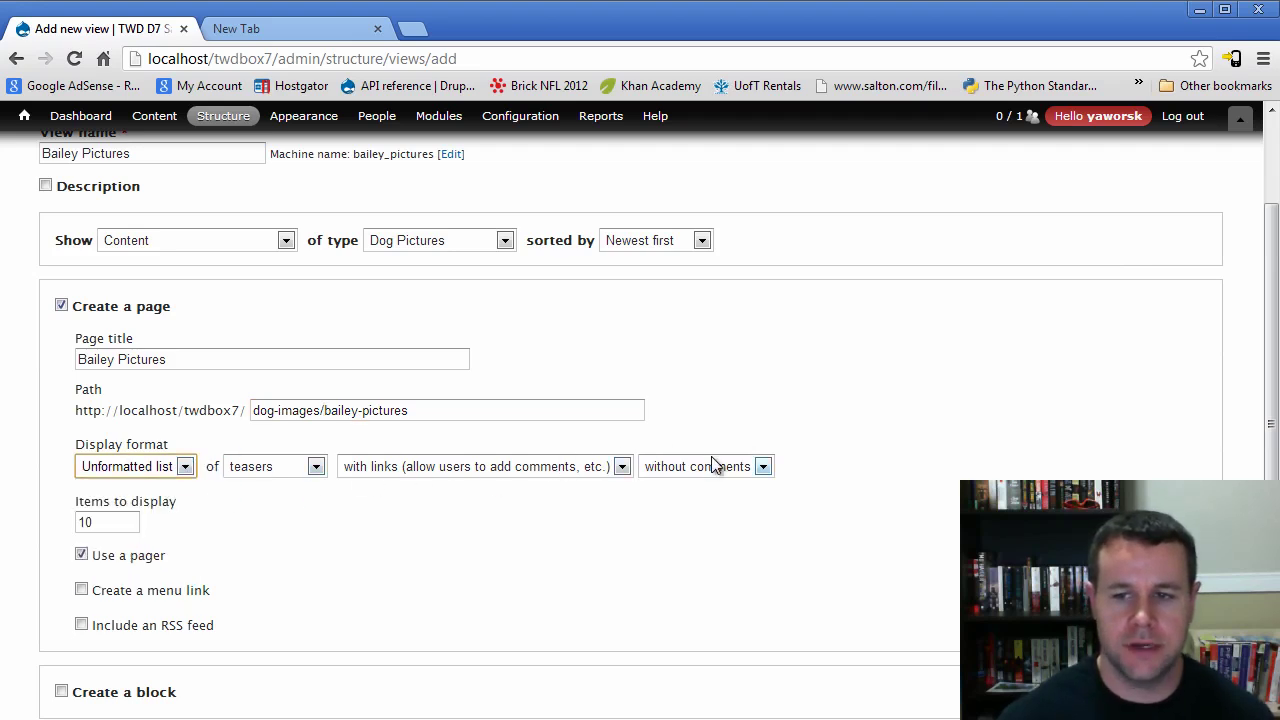
scroll(363, 526, down, 1)
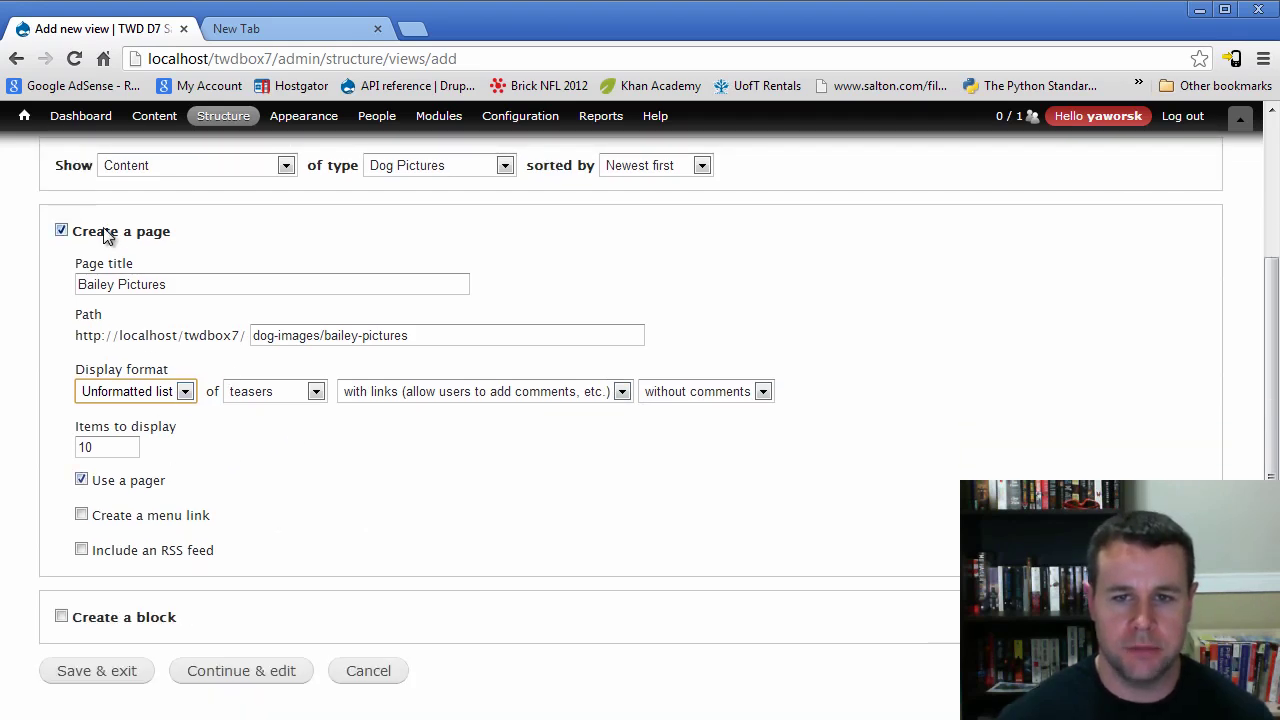
click(224, 671)
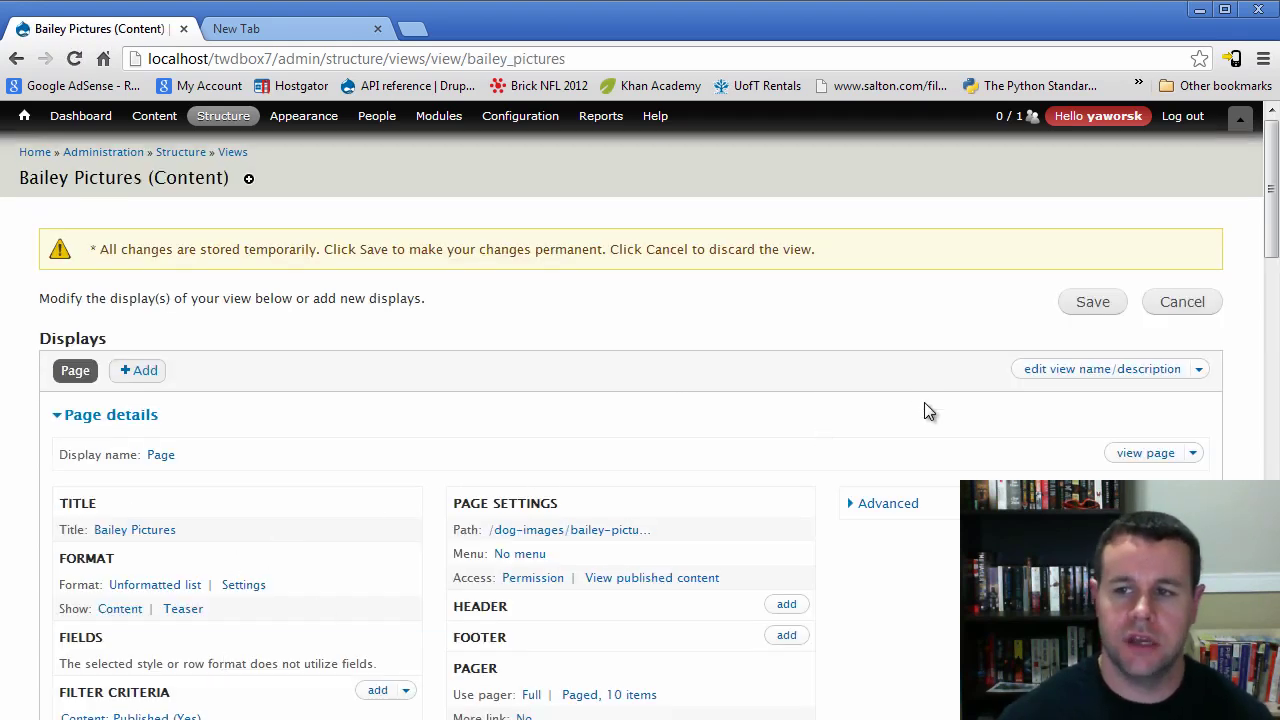
Step: Rename the view's page display to "Page: Bailey Images" and apply the name
scroll(924, 402, down, 3)
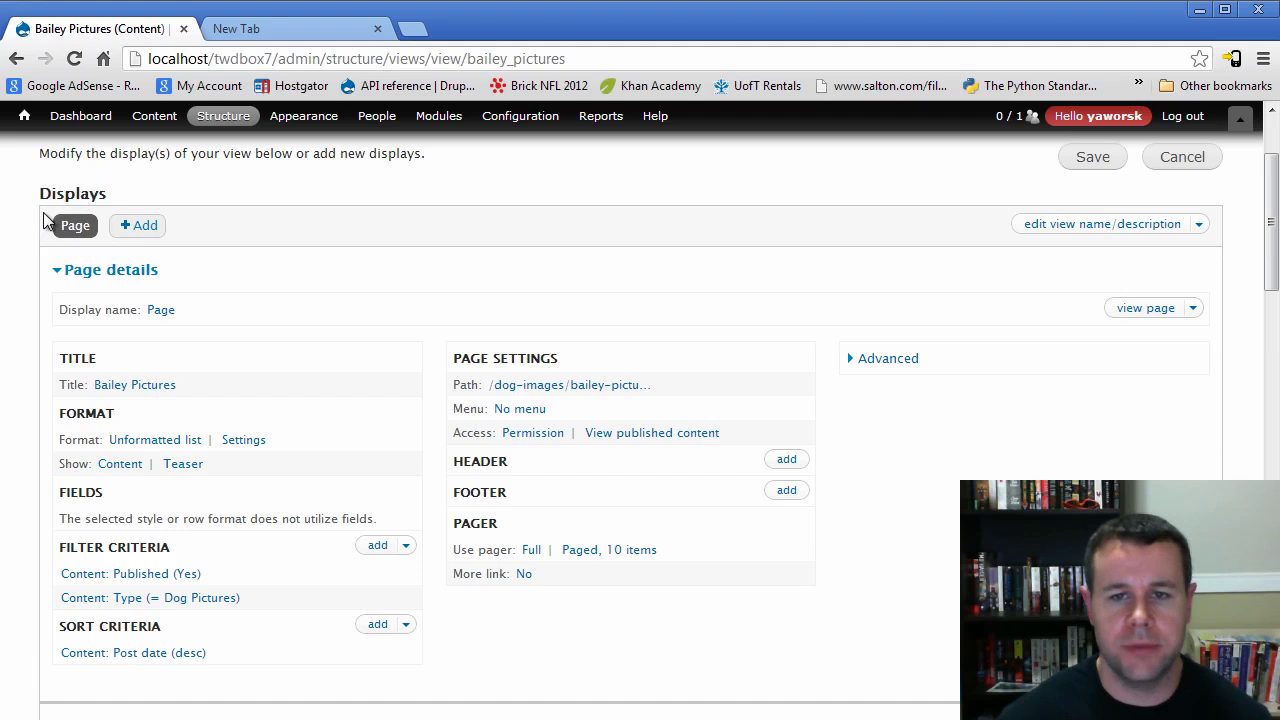
drag(50, 194, 108, 195)
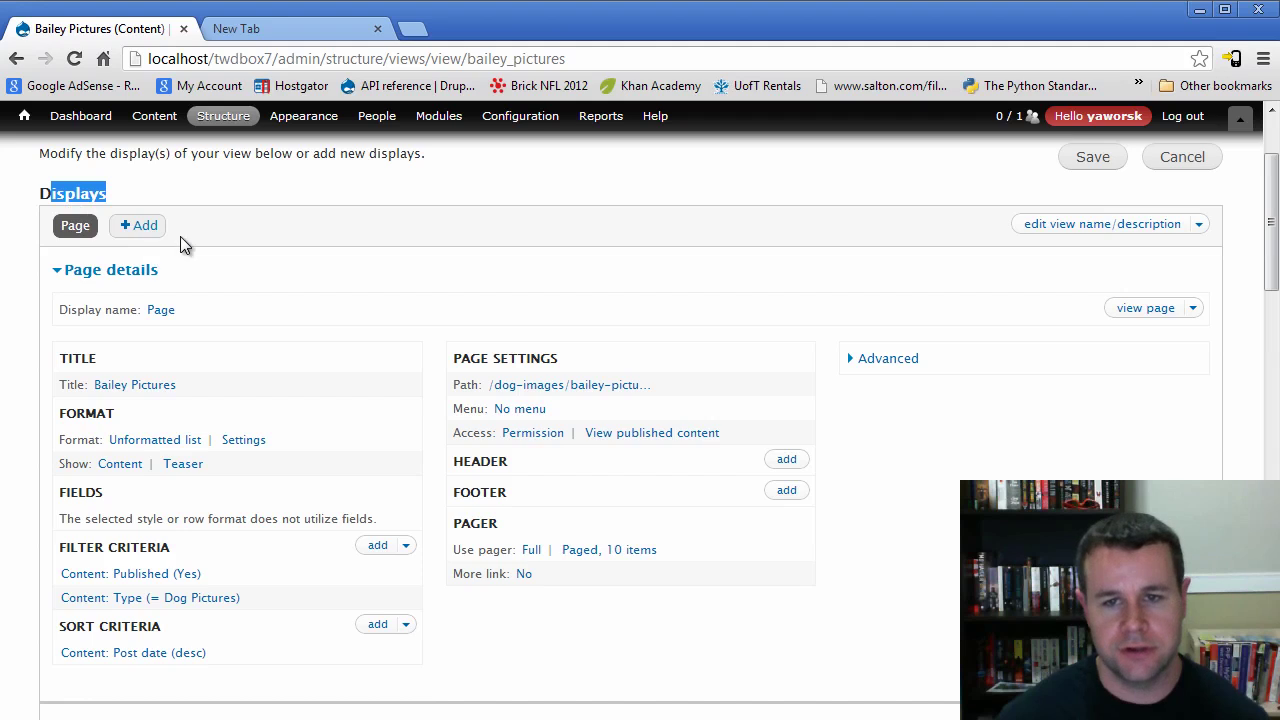
click(160, 312)
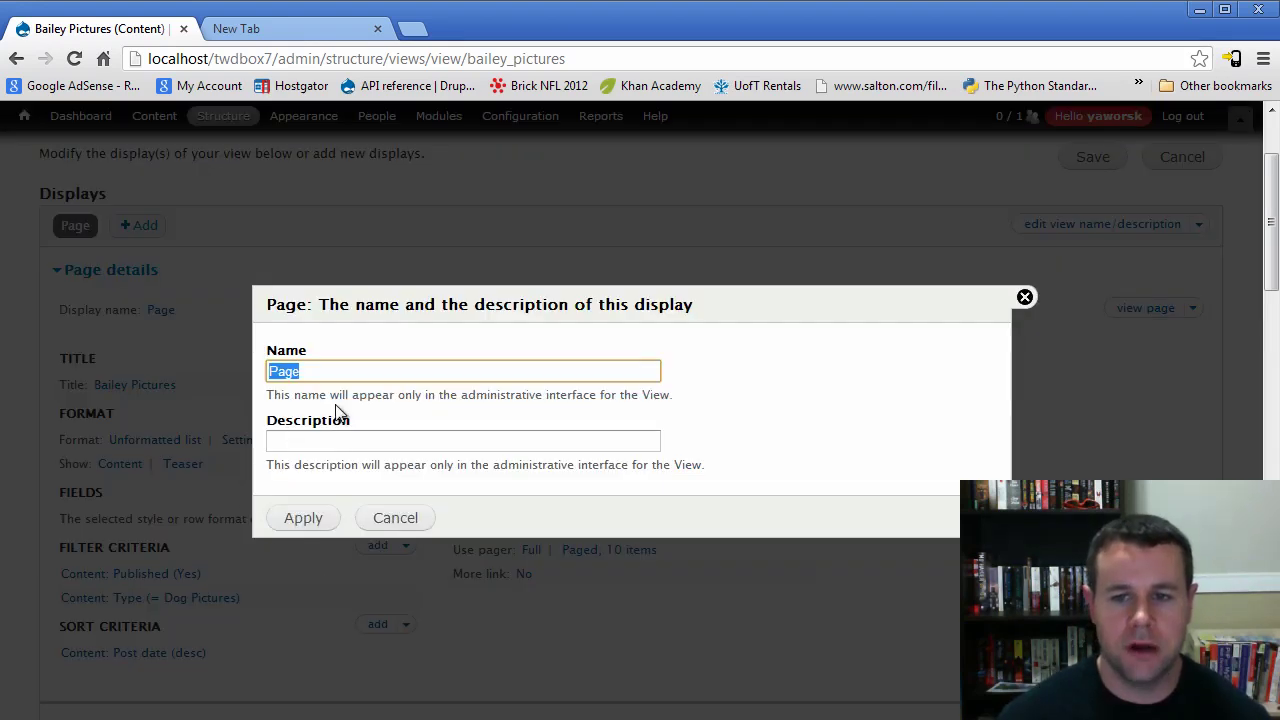
click(323, 370)
text(L)
text( Baile)
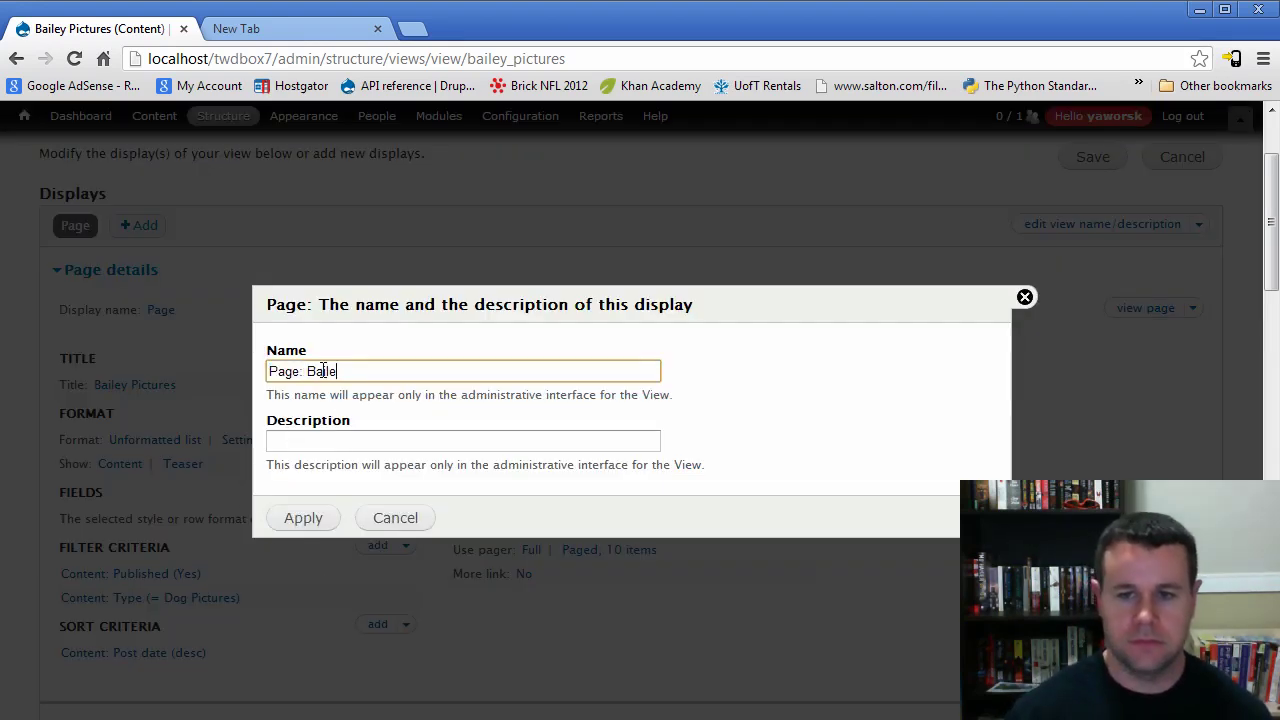
text(y image)
key(BackSpace)
key(BackSpace)
key(BackSpace)
text(mages)
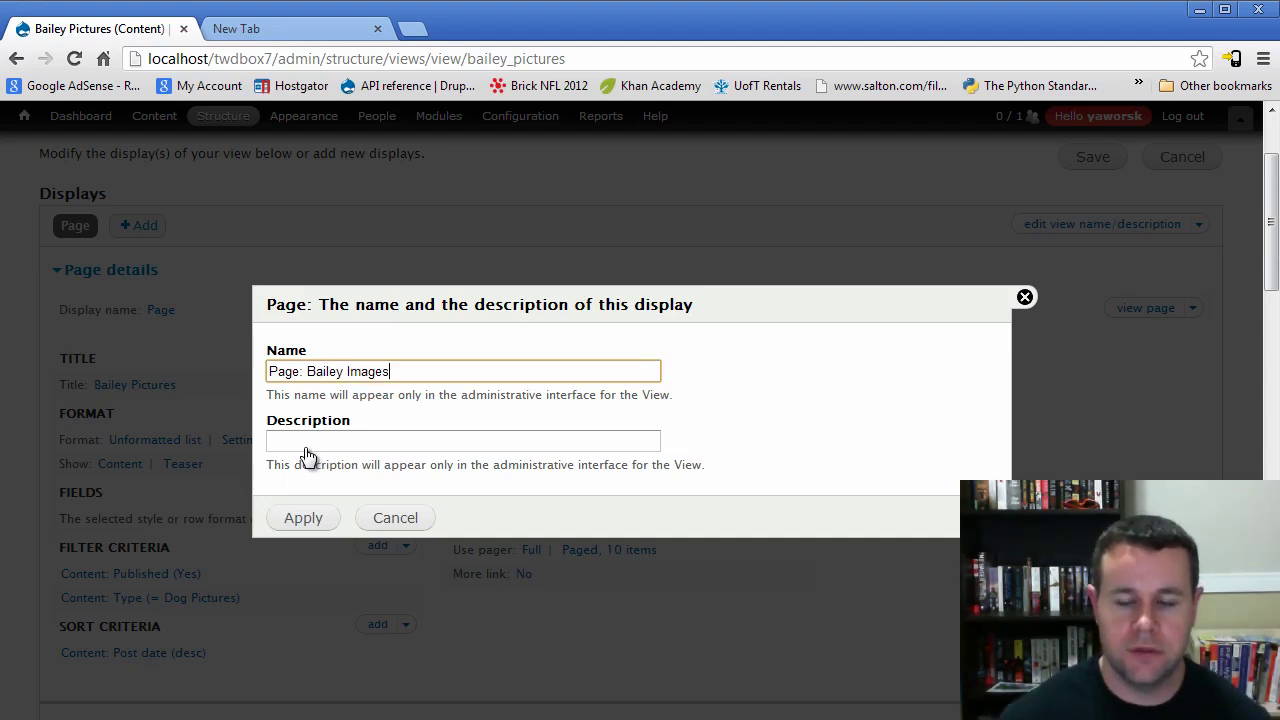
click(314, 515)
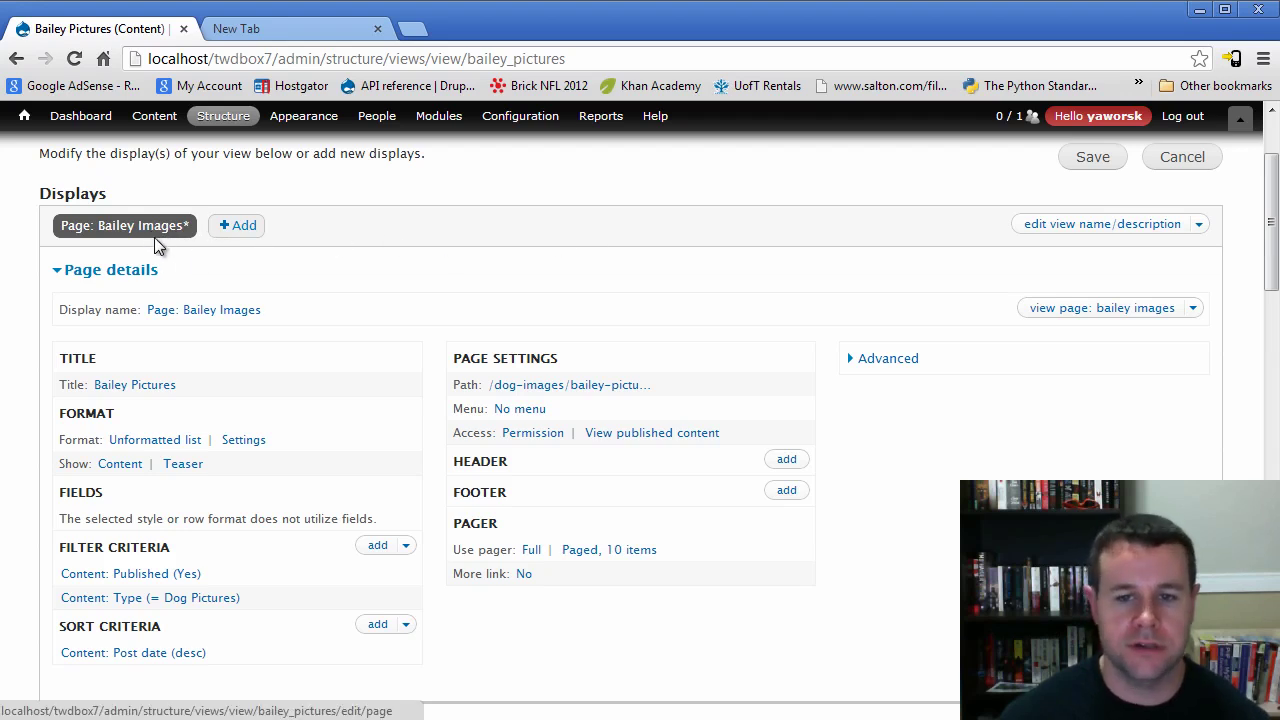
Step: Edit the format of the Bailey Images display and select the Table style
scroll(295, 347, down, 1)
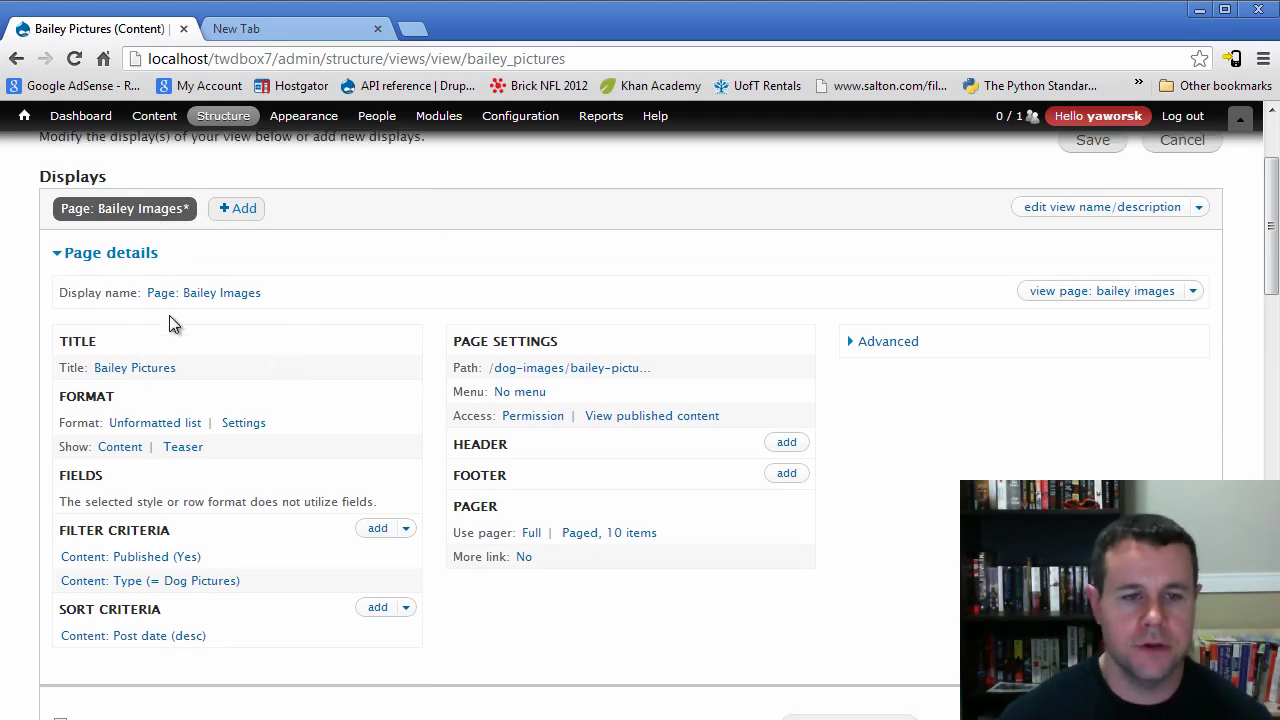
click(157, 427)
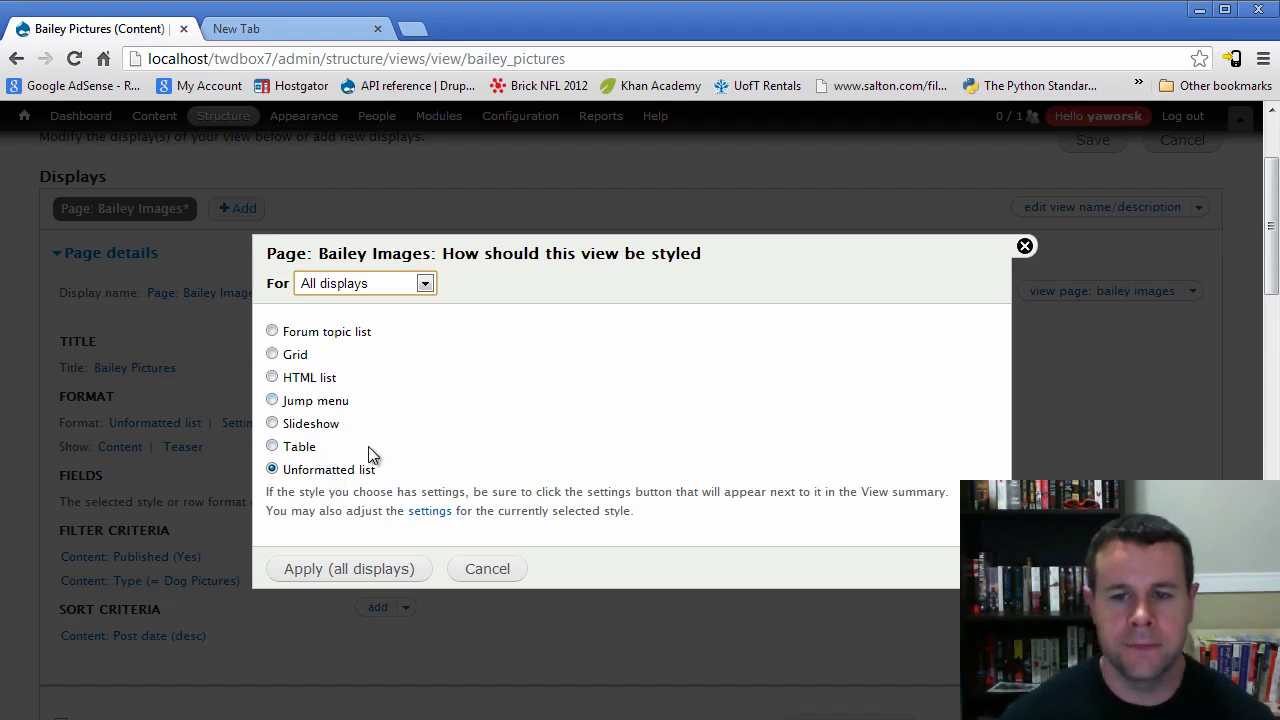
click(303, 449)
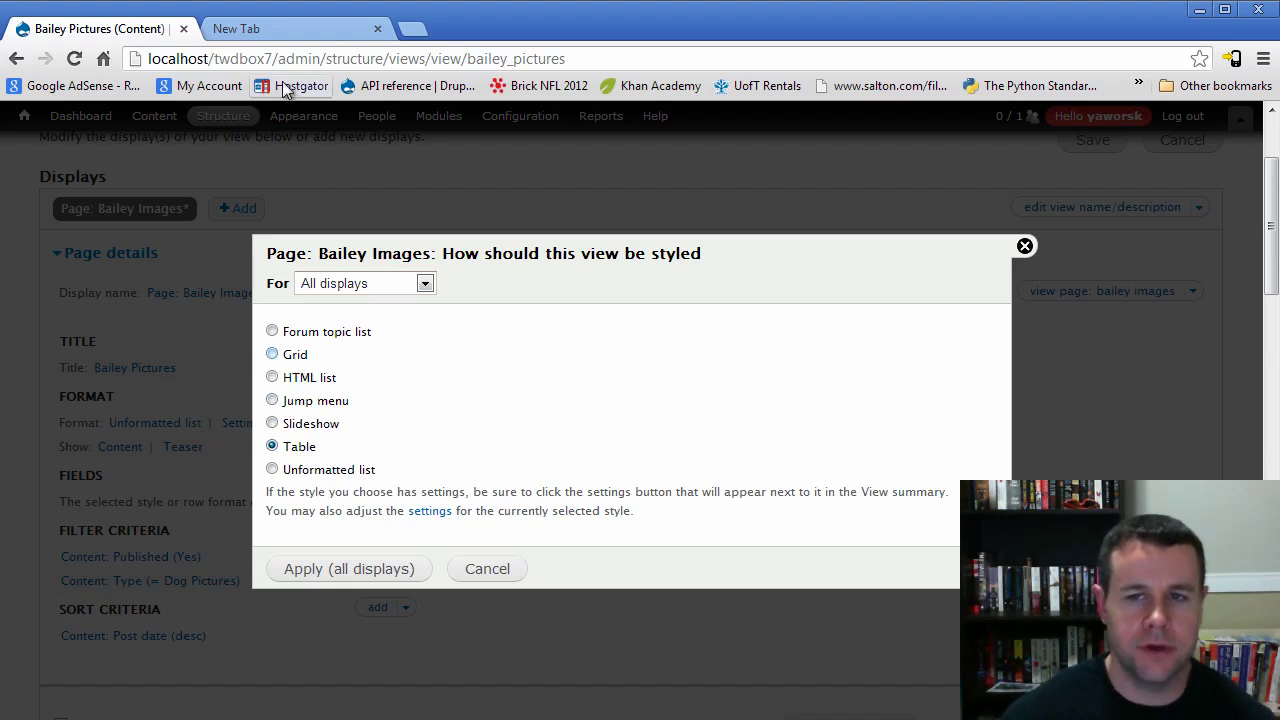
Step: Load localhost/twdbox7/dog-images in the second browser tab to look at its layout, and return to the view being edited
click(264, 34)
click(313, 61)
drag(313, 61, 223, 123)
text(twd)
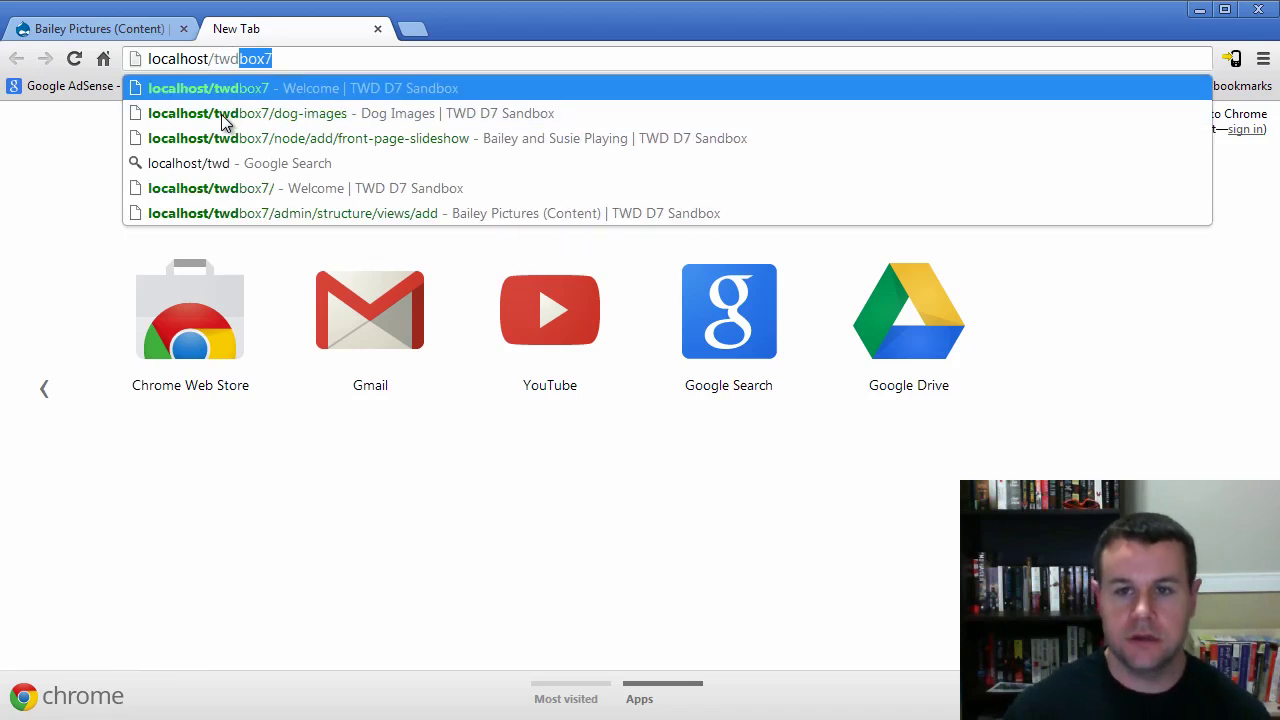
click(224, 113)
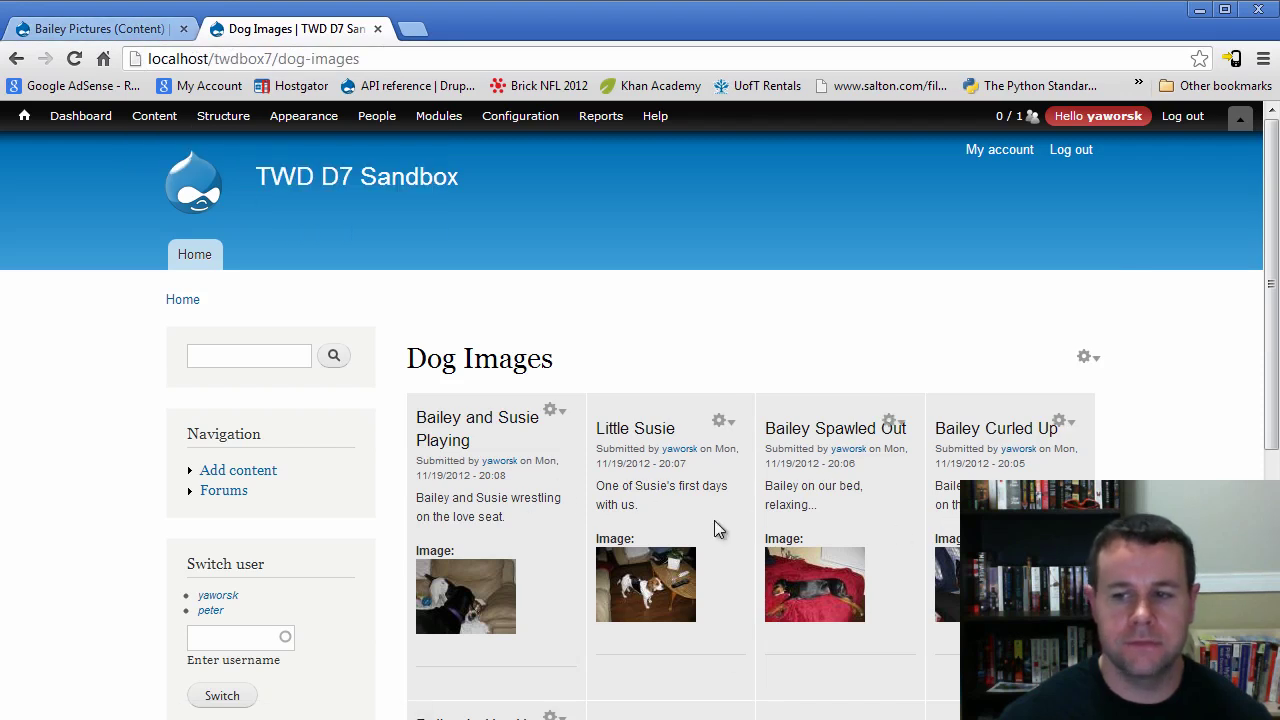
click(112, 30)
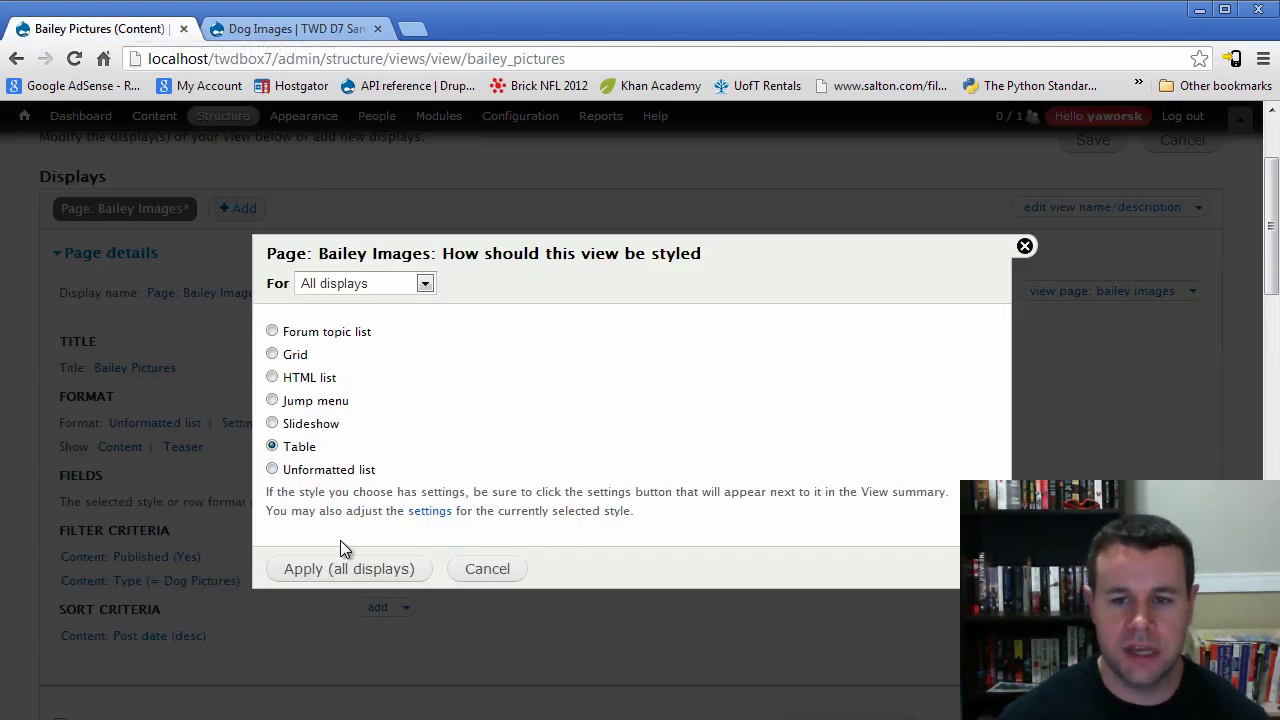
Step: Apply the Table style to all displays, review its style options, and accept them with their default settings
click(357, 570)
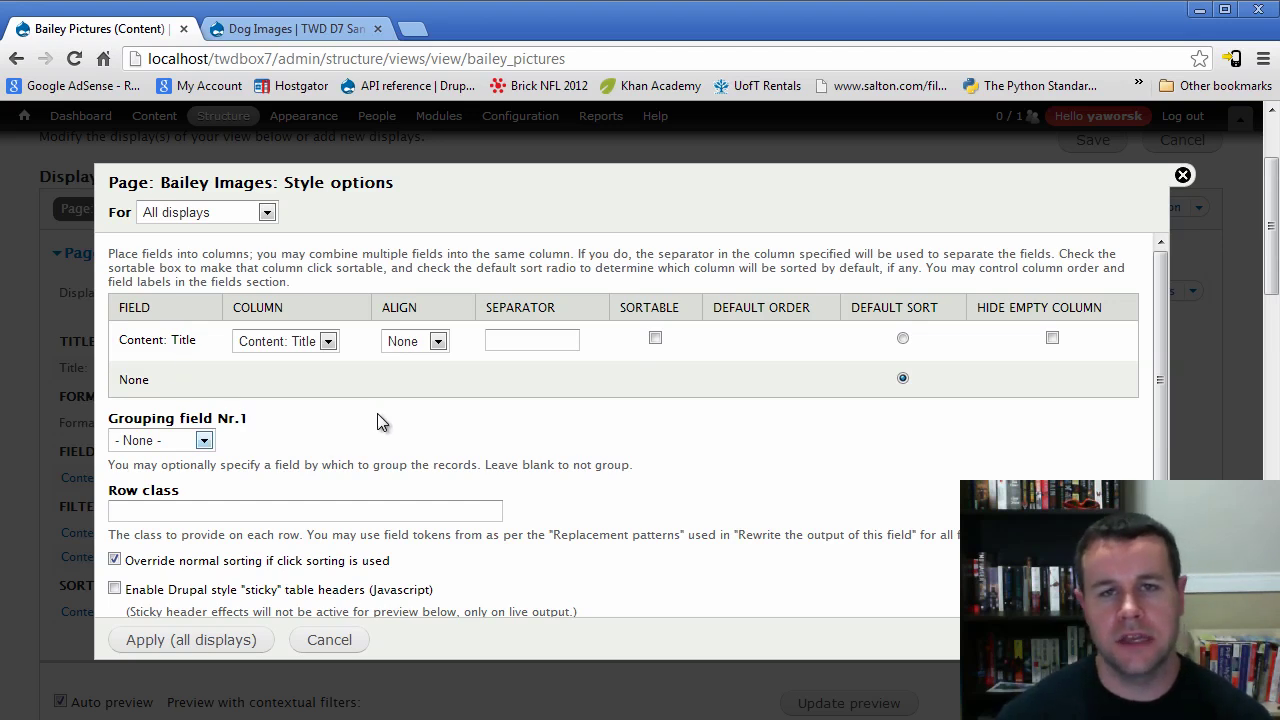
scroll(380, 423, down, 1)
scroll(501, 406, up, 2)
scroll(445, 420, down, 1)
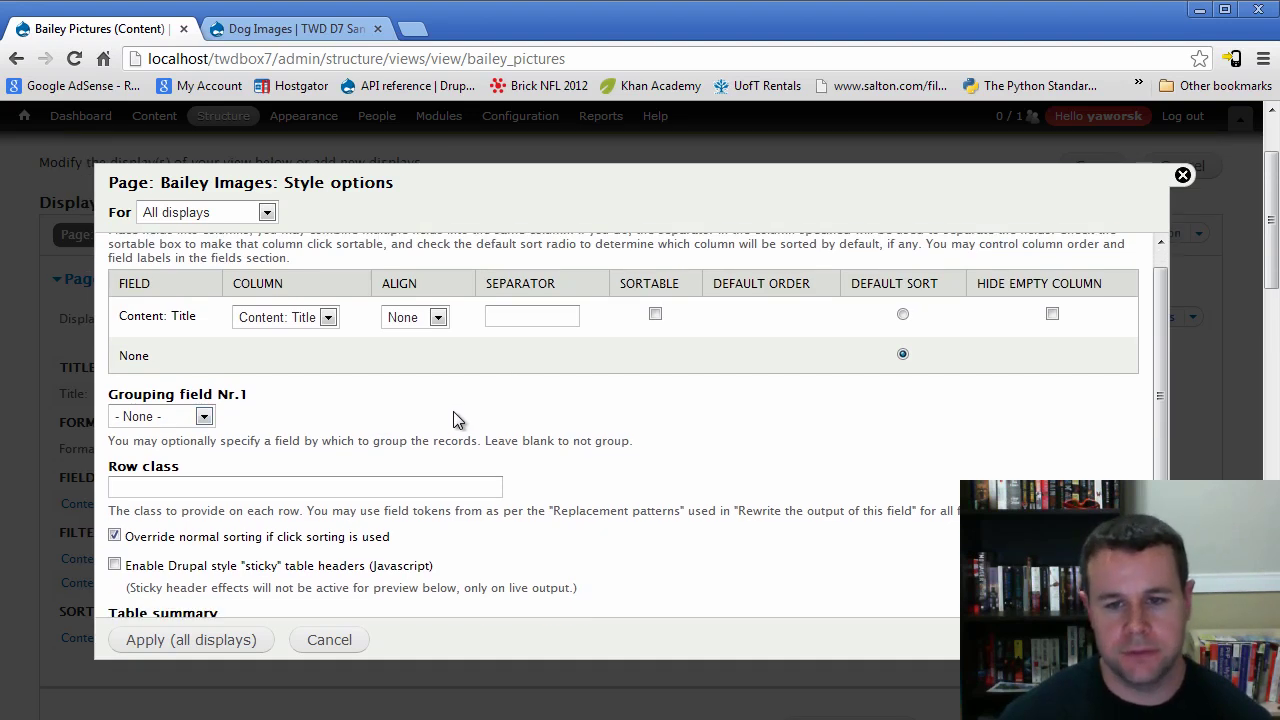
scroll(500, 380, down, 1)
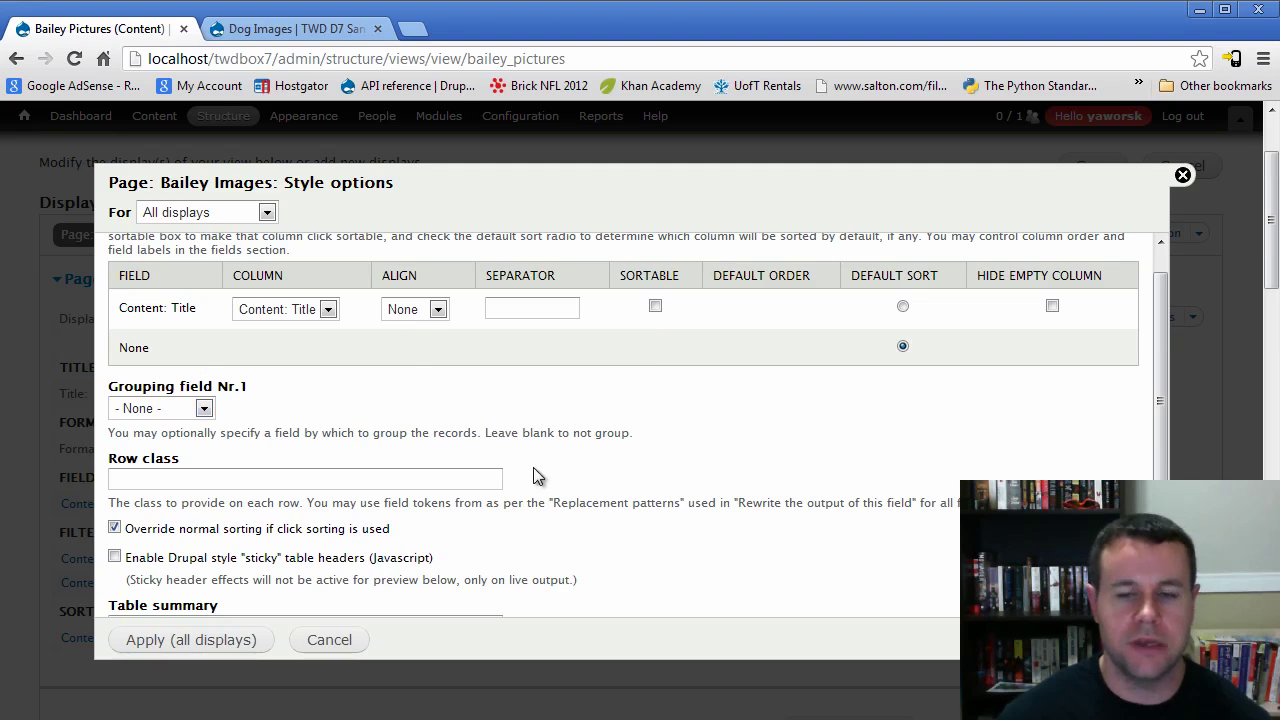
scroll(533, 465, up, 1)
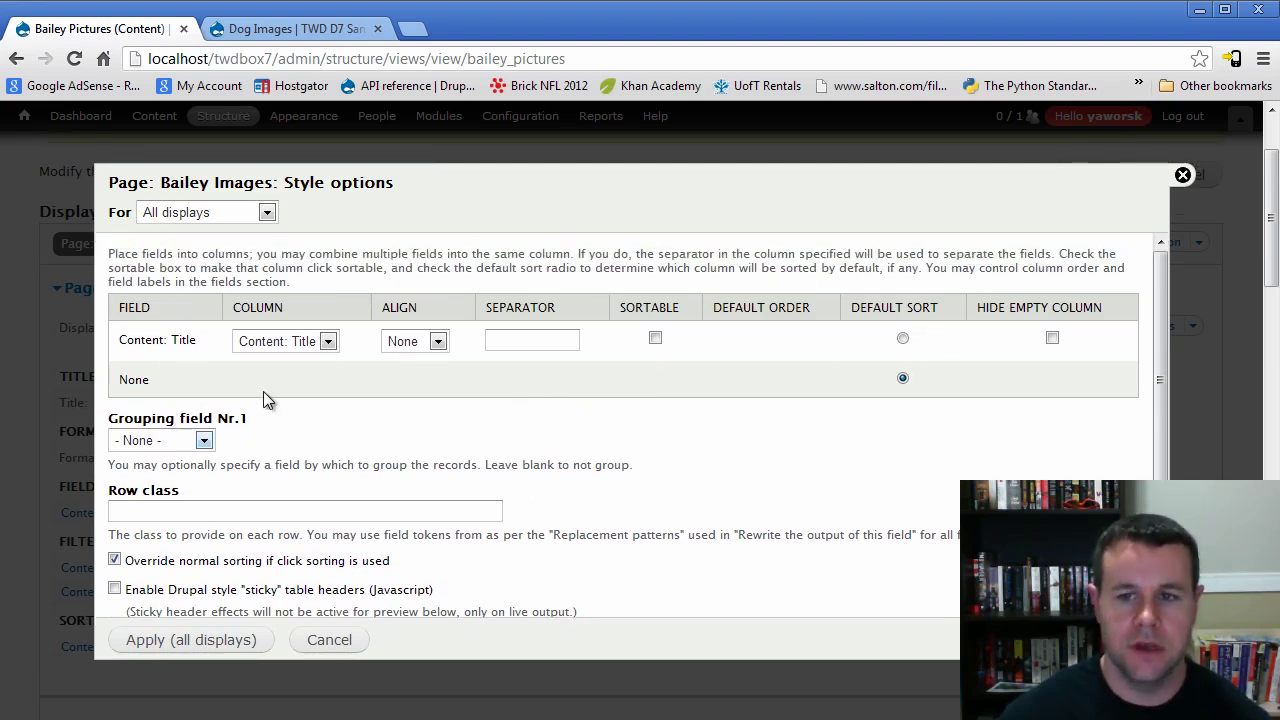
scroll(318, 368, down, 1)
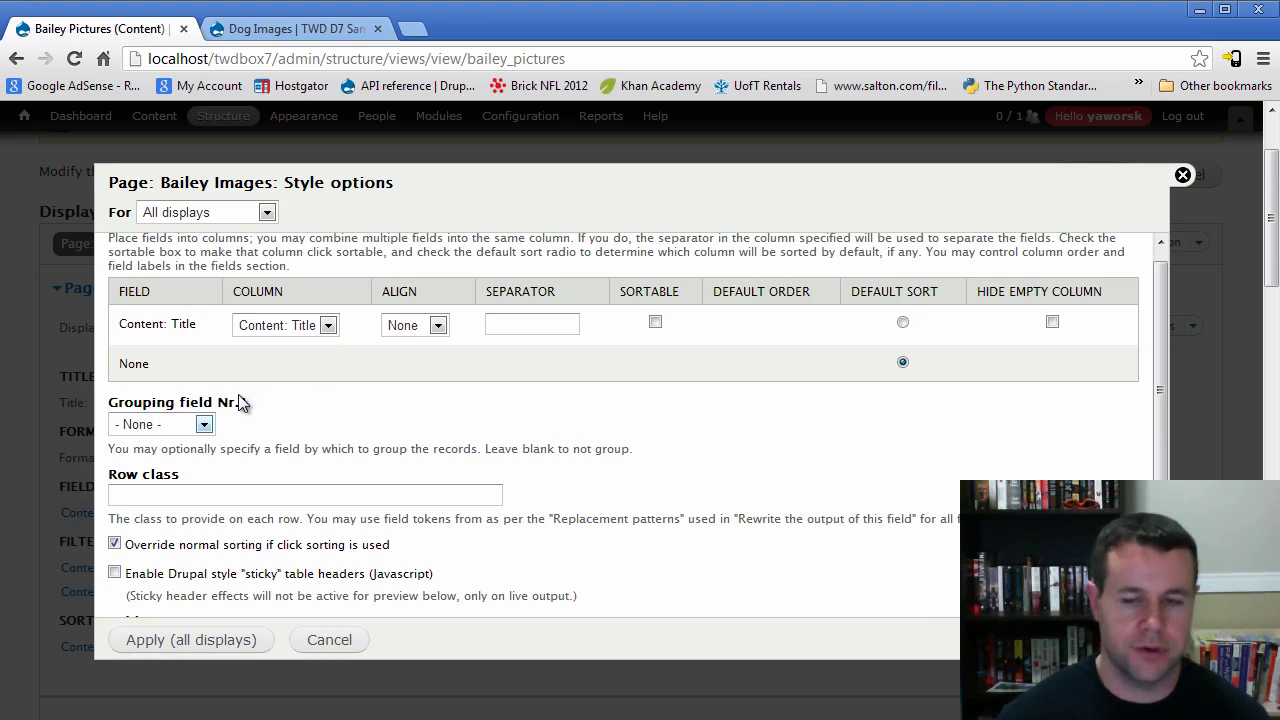
scroll(309, 390, down, 3)
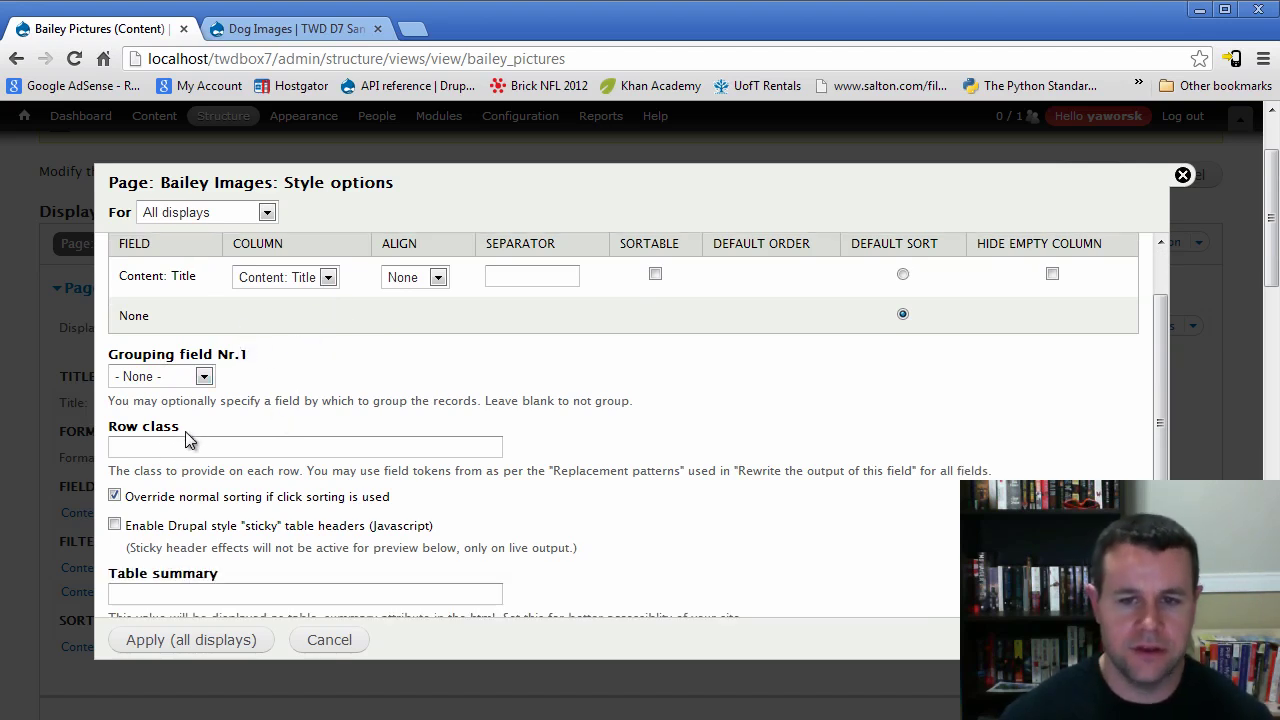
scroll(175, 455, down, 2)
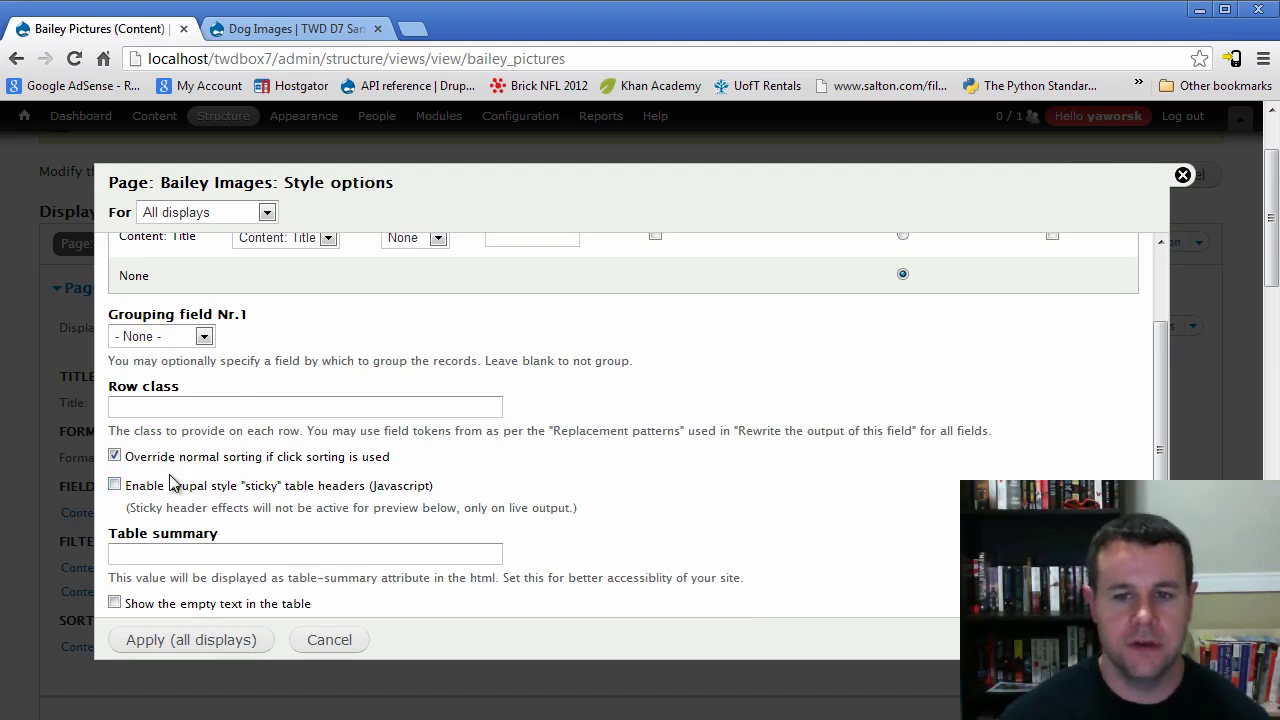
scroll(479, 461, down, 1)
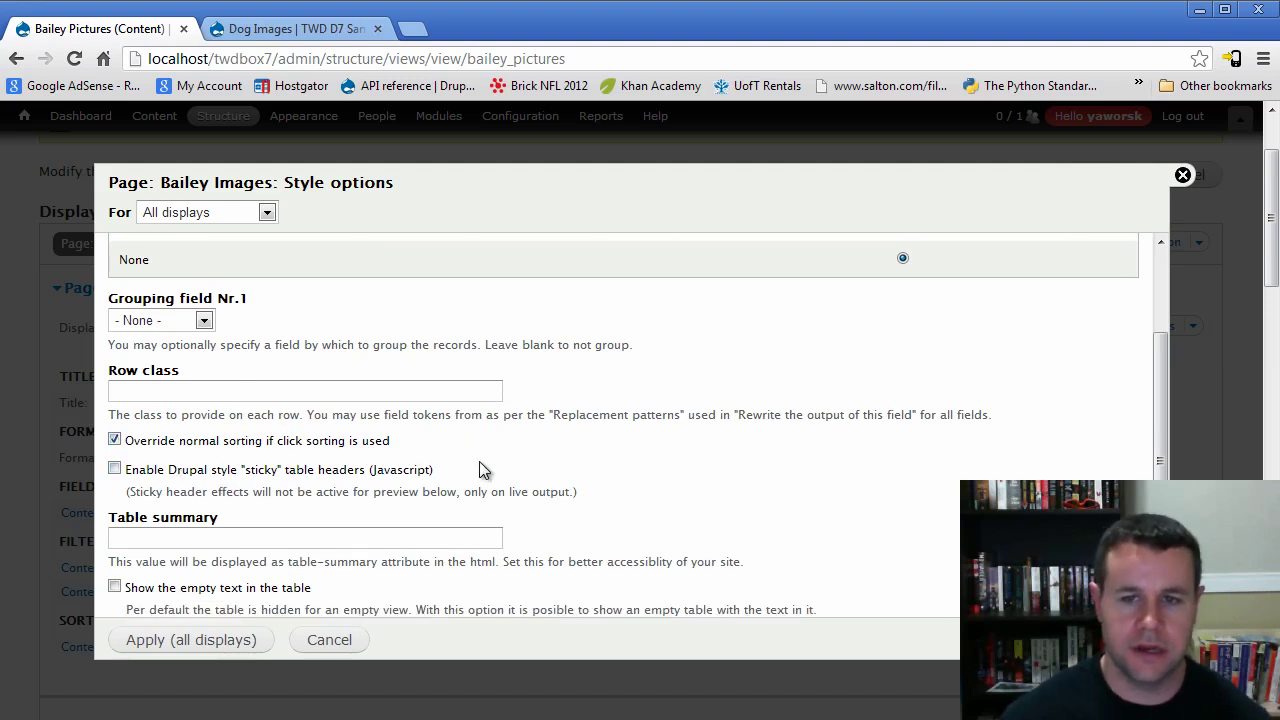
scroll(350, 497, down, 1)
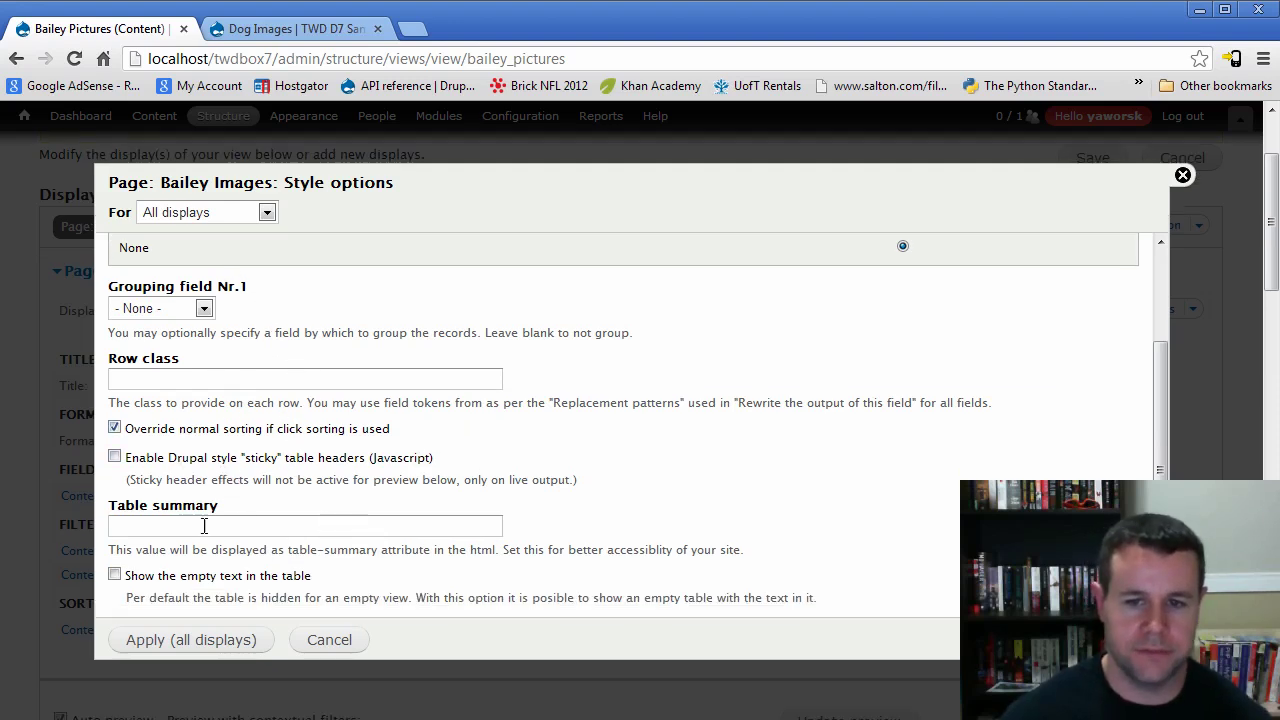
click(213, 643)
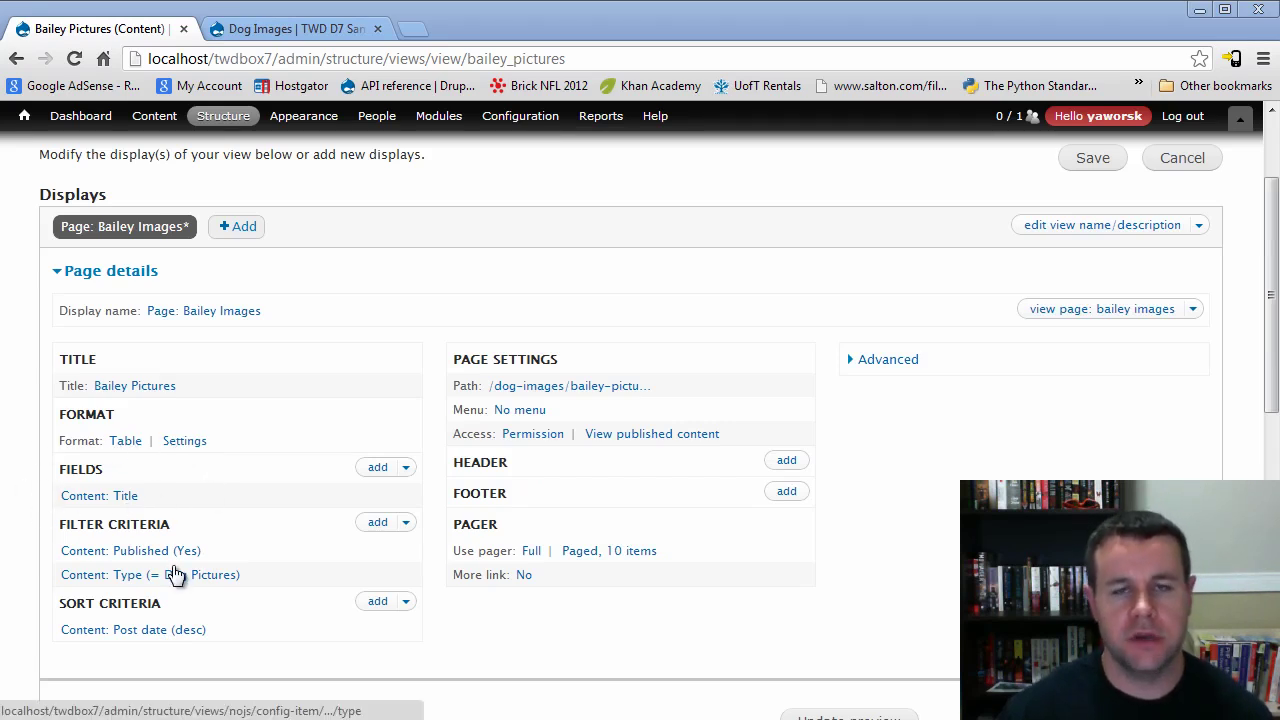
Step: Change the display's format back to Unformatted list for all displays and check the Dog Images page in the other browser tab
click(134, 443)
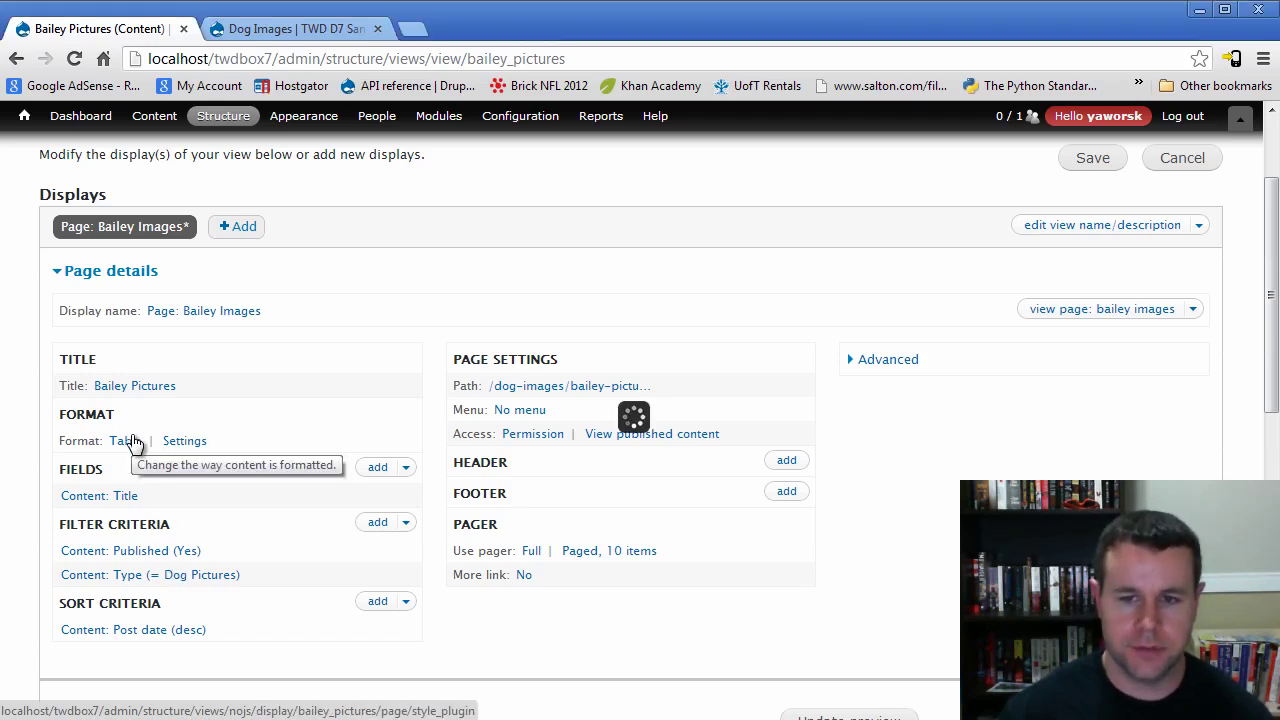
click(322, 470)
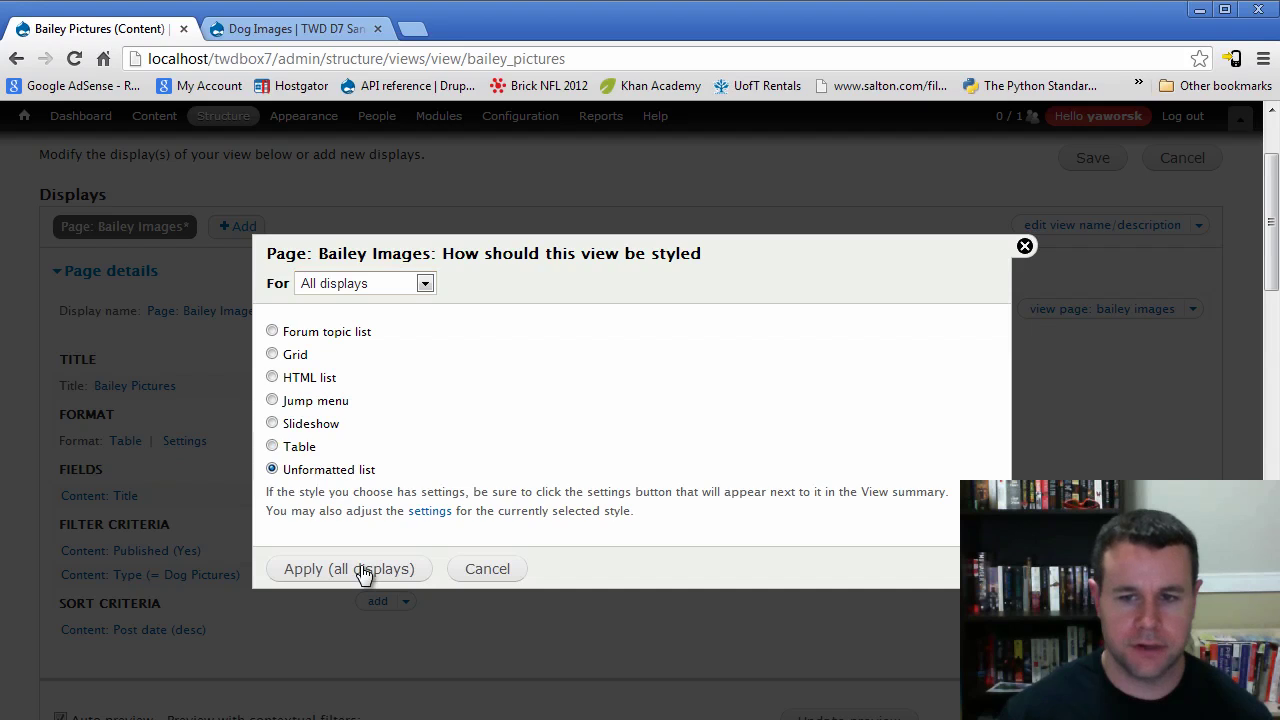
click(363, 570)
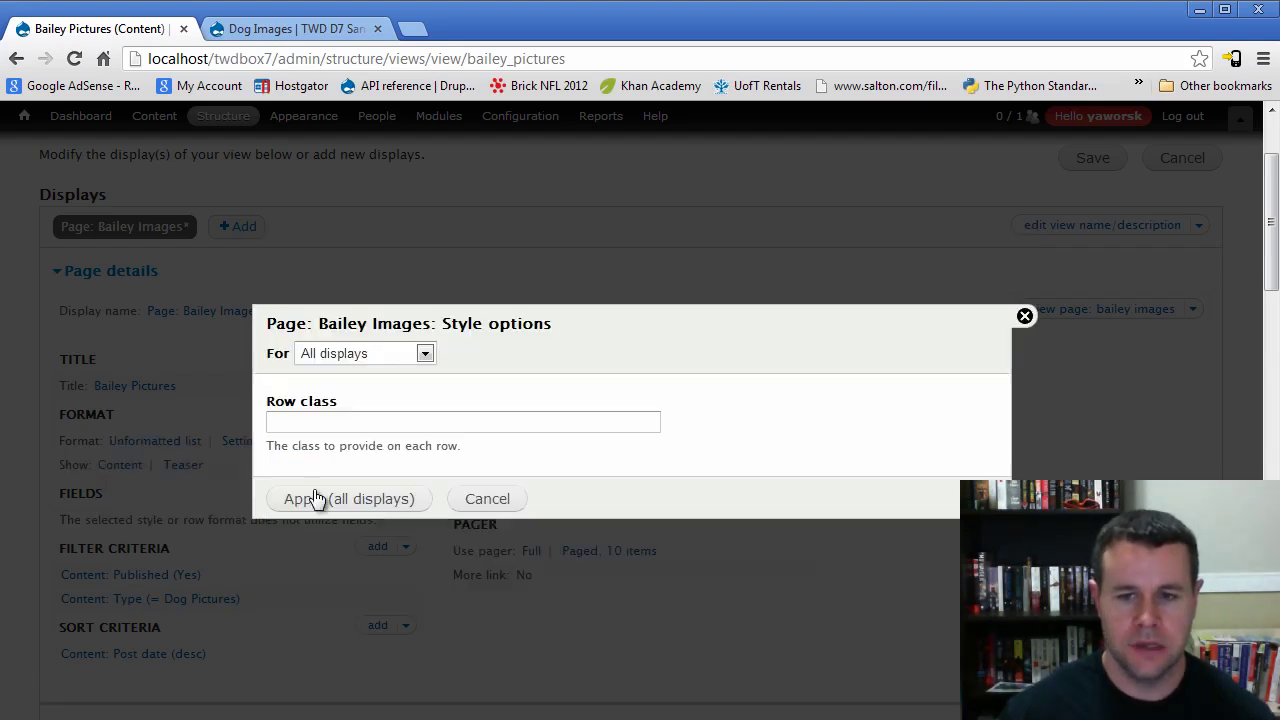
click(312, 499)
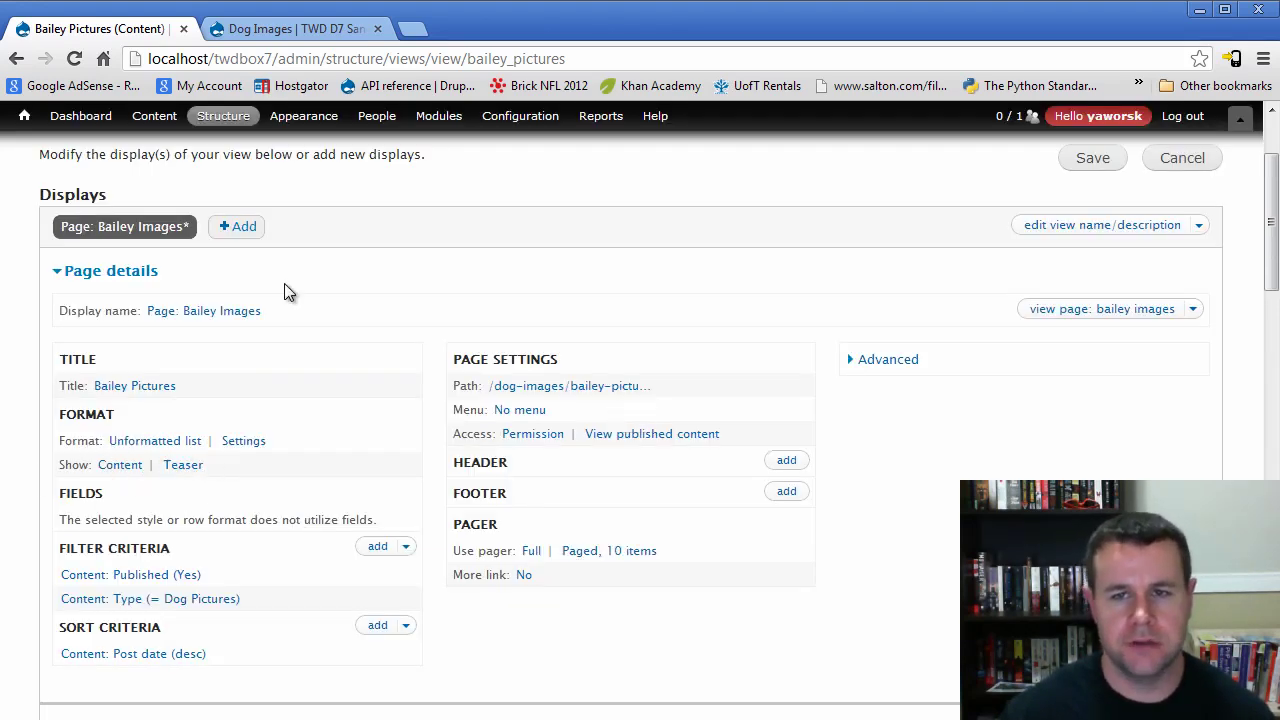
click(312, 29)
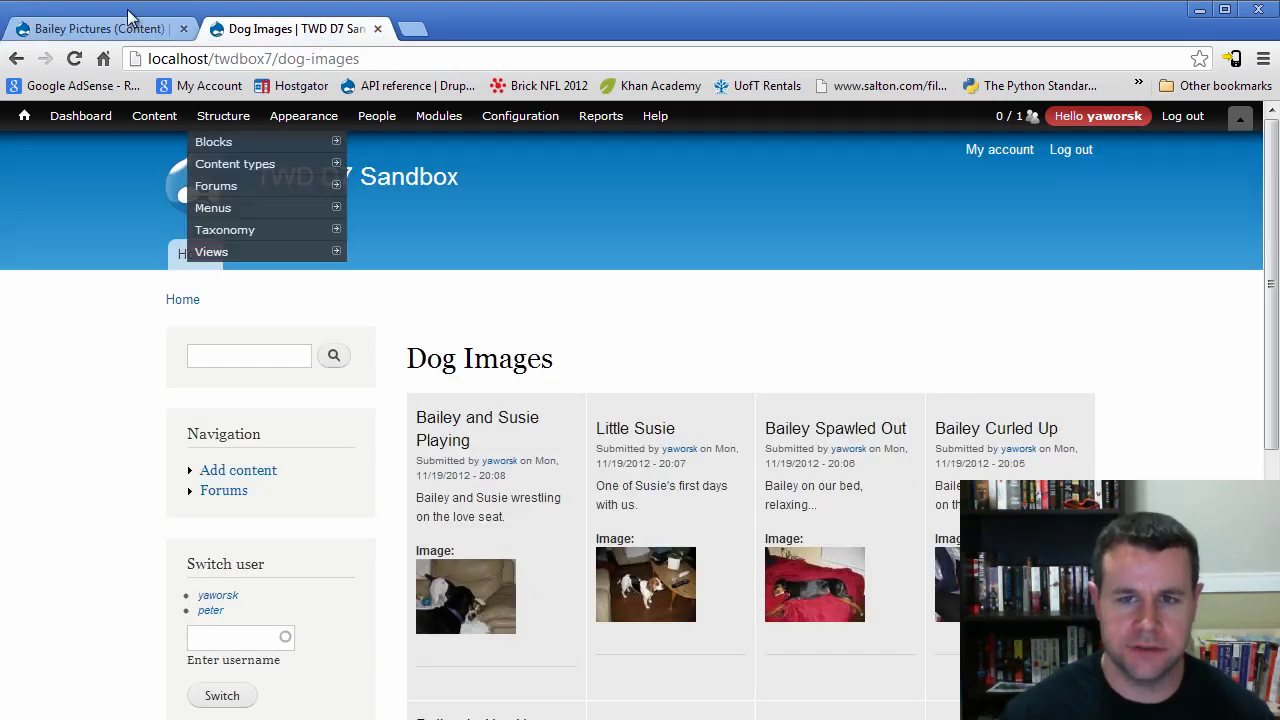
click(124, 30)
Step: Set the format of the Bailey Images display to Table for all displays, accepting the default style options
click(170, 448)
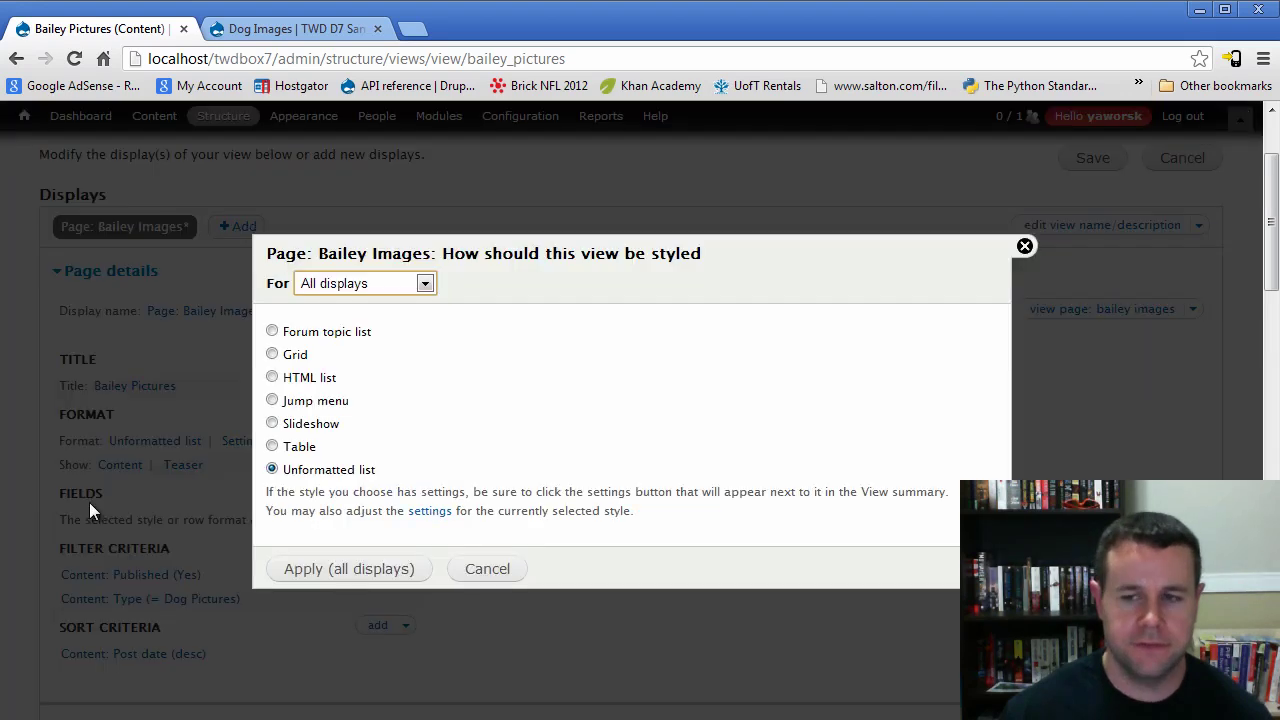
click(298, 450)
click(350, 575)
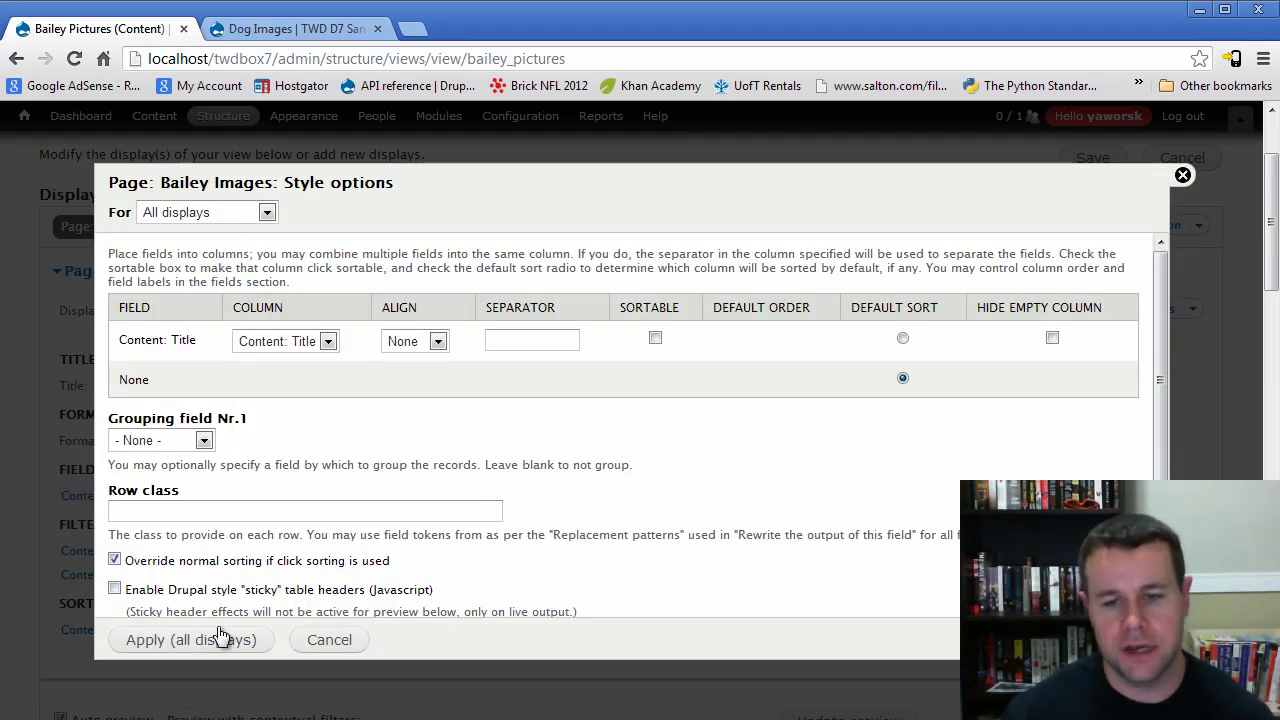
click(220, 636)
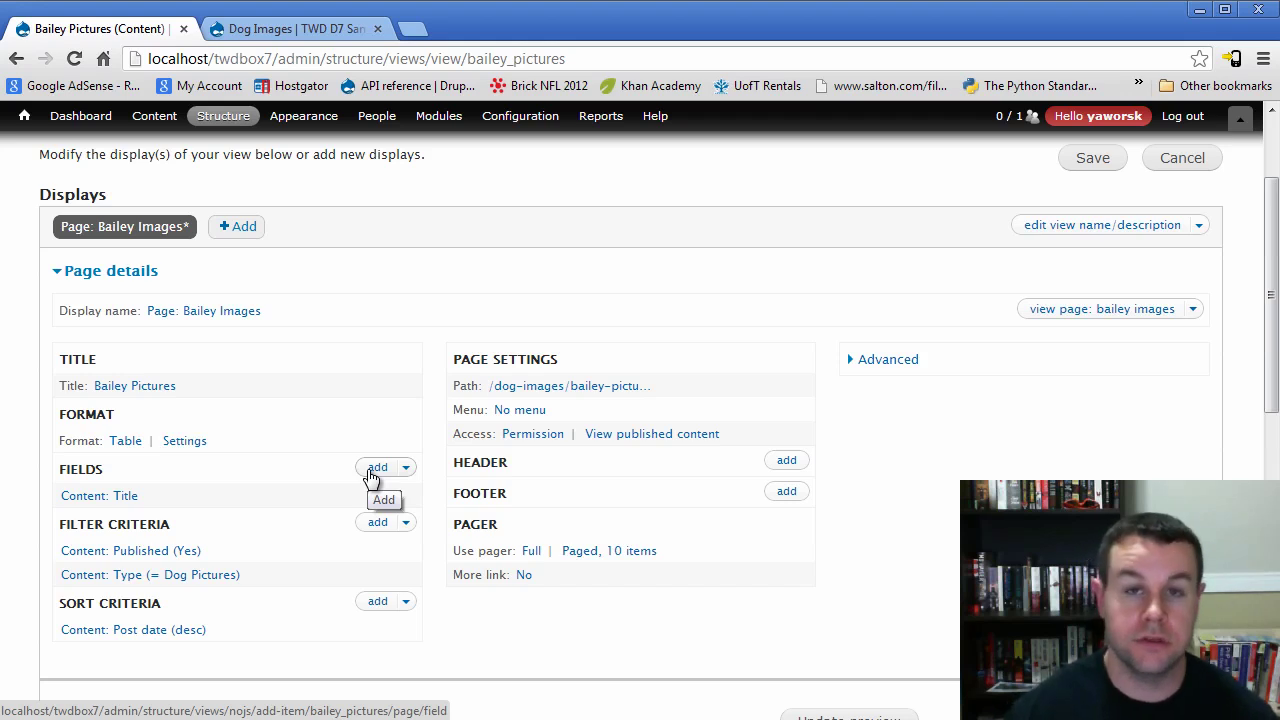
Step: Start adding fields to the view, filter the available fields to the Content group, and look through them
click(371, 475)
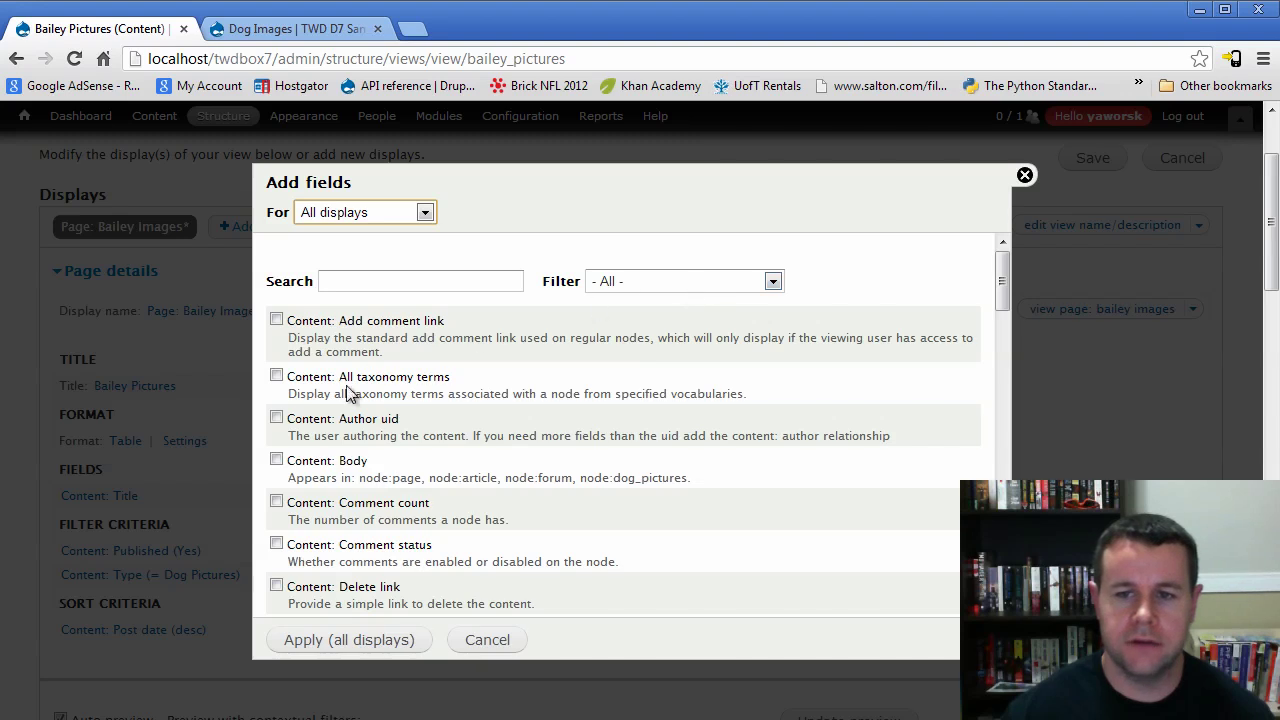
click(692, 280)
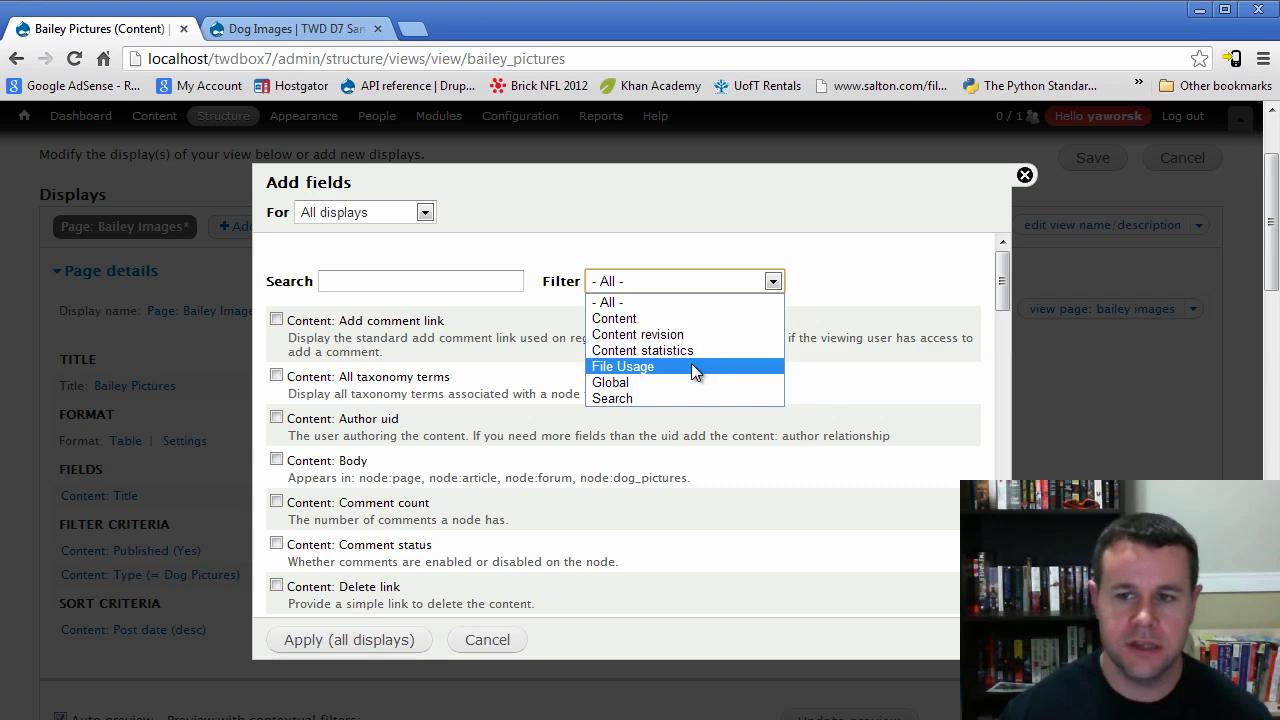
click(684, 318)
scroll(531, 490, down, 3)
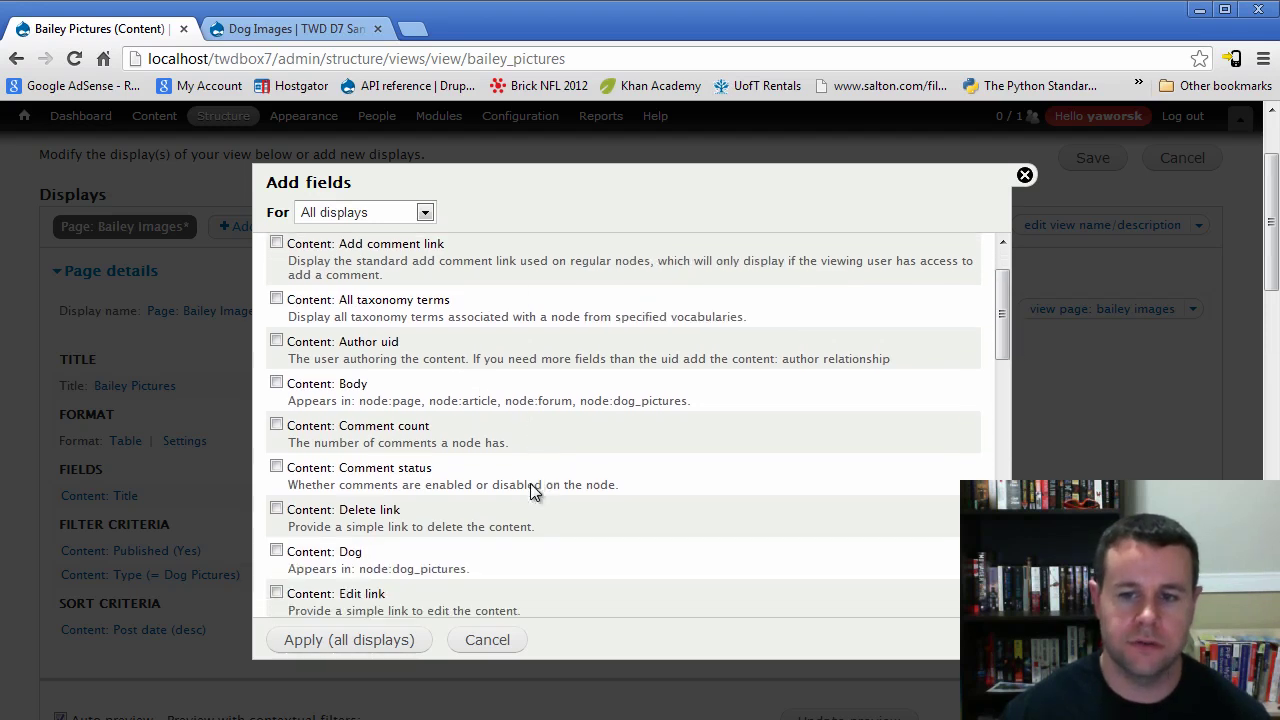
scroll(530, 483, down, 1)
scroll(400, 380, down, 1)
scroll(432, 400, up, 2)
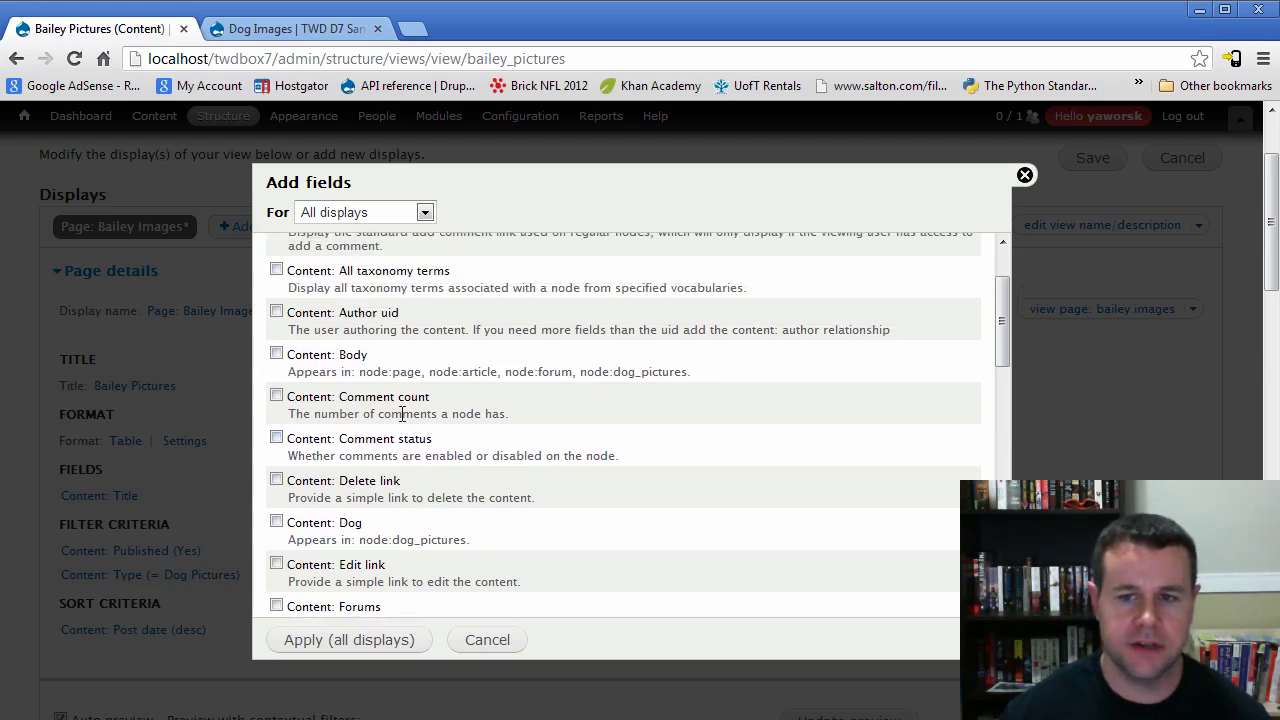
scroll(366, 336, up, 1)
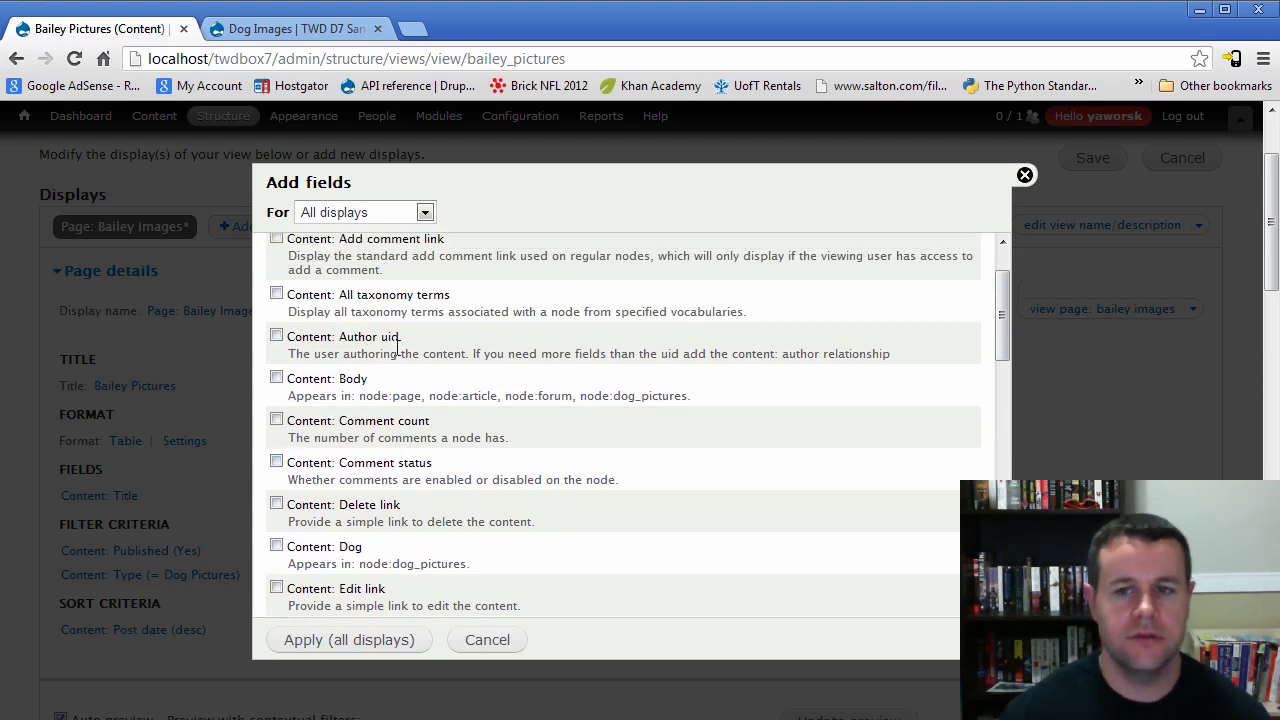
scroll(460, 305, up, 2)
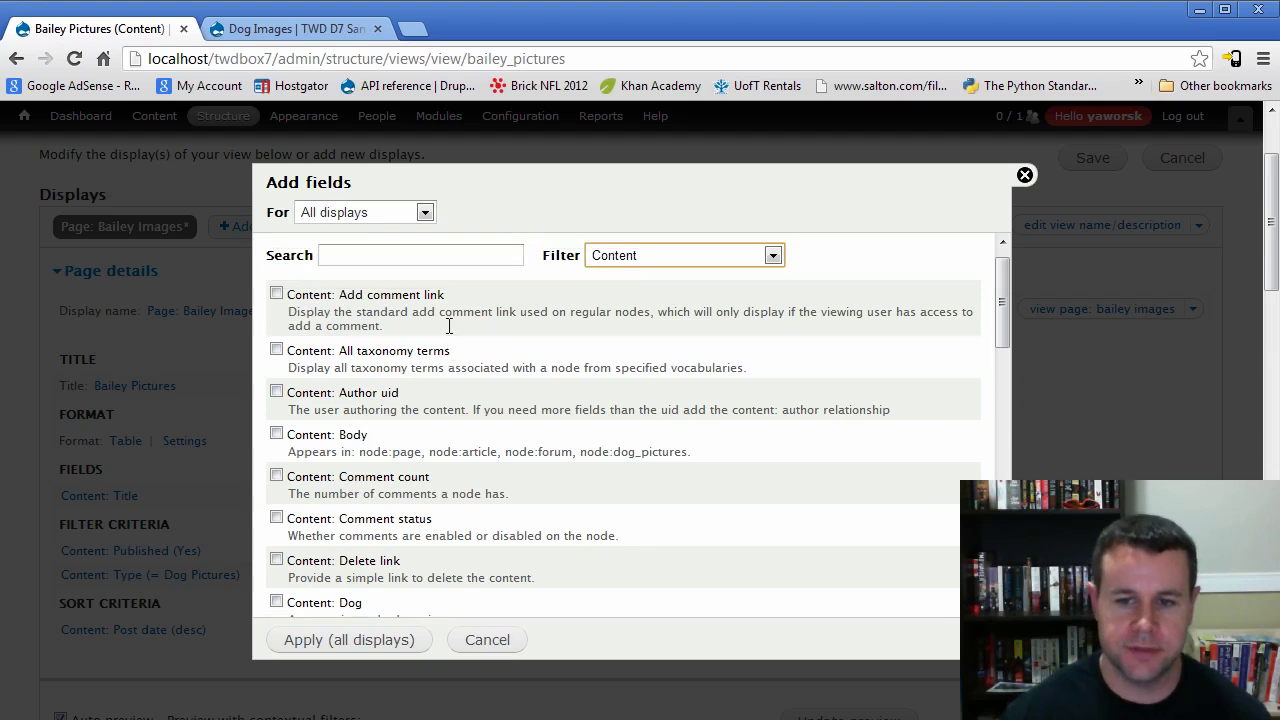
Step: Select the Content: Image and Content: Dog fields for the view
scroll(508, 448, down, 5)
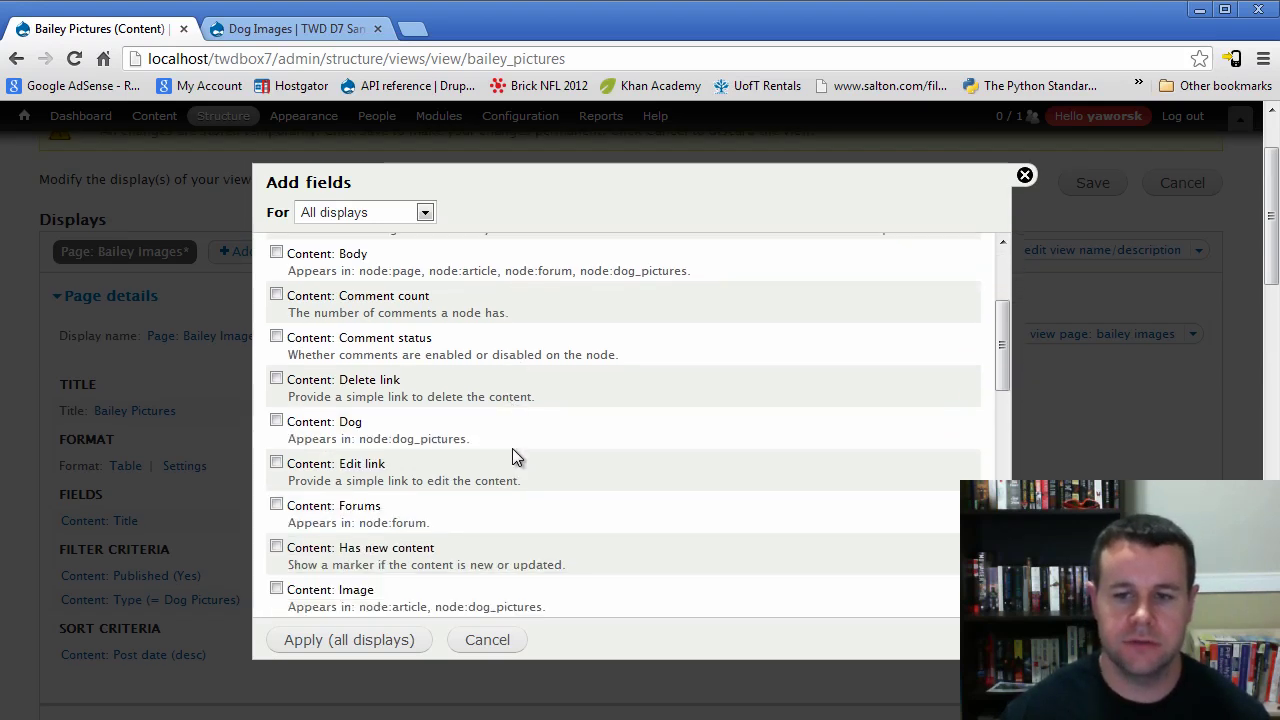
scroll(512, 457, down, 1)
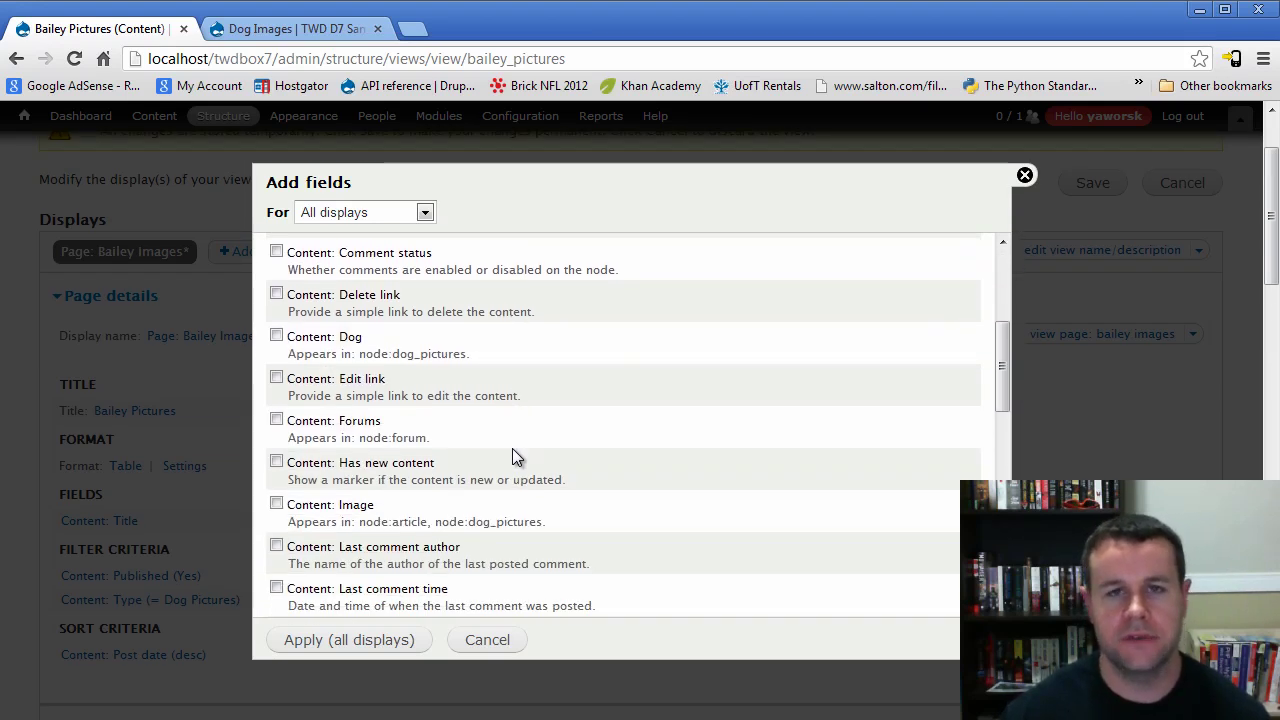
click(277, 505)
scroll(505, 477, up, 1)
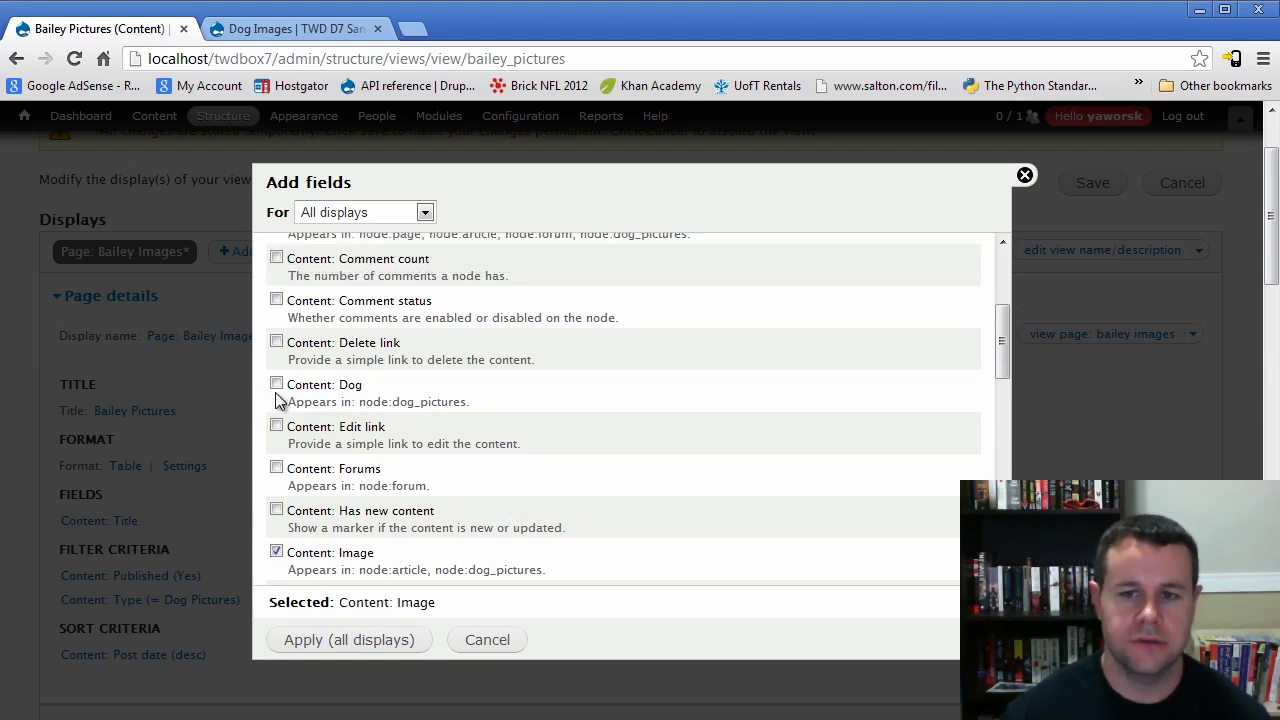
click(277, 384)
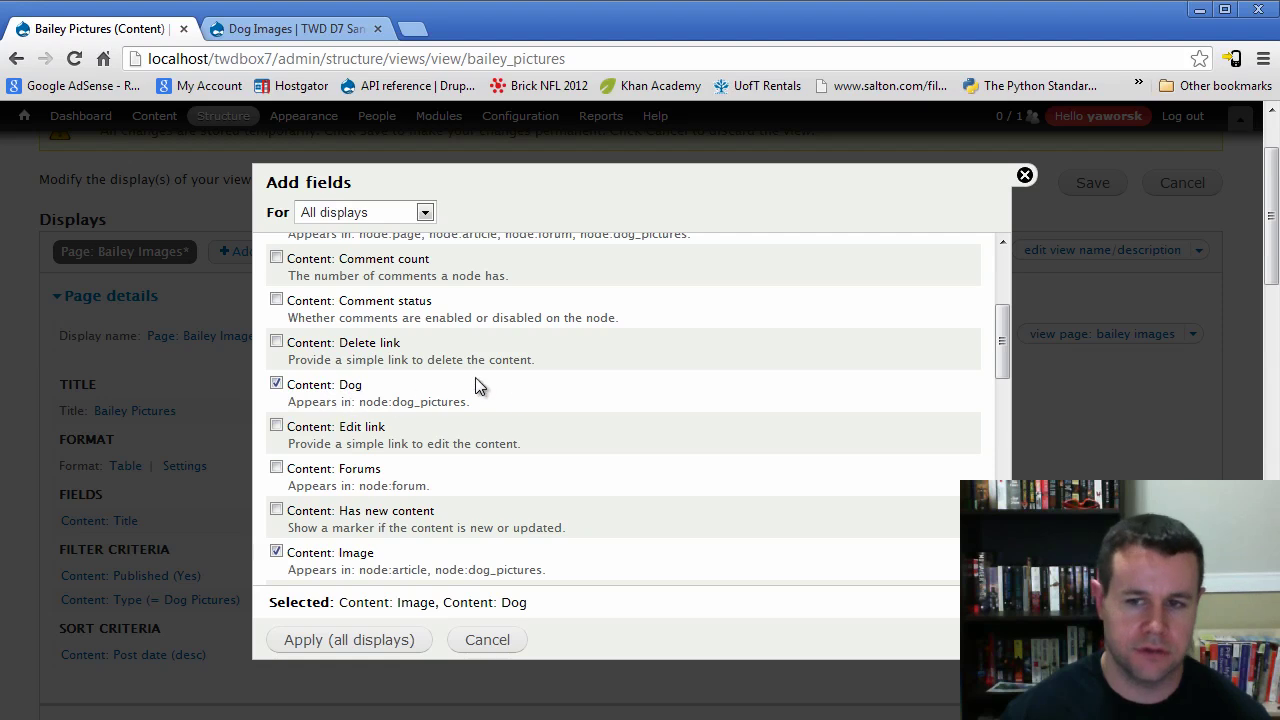
Step: Look through the remaining Content fields and add Content: Body to the selected fields
scroll(562, 461, down, 4)
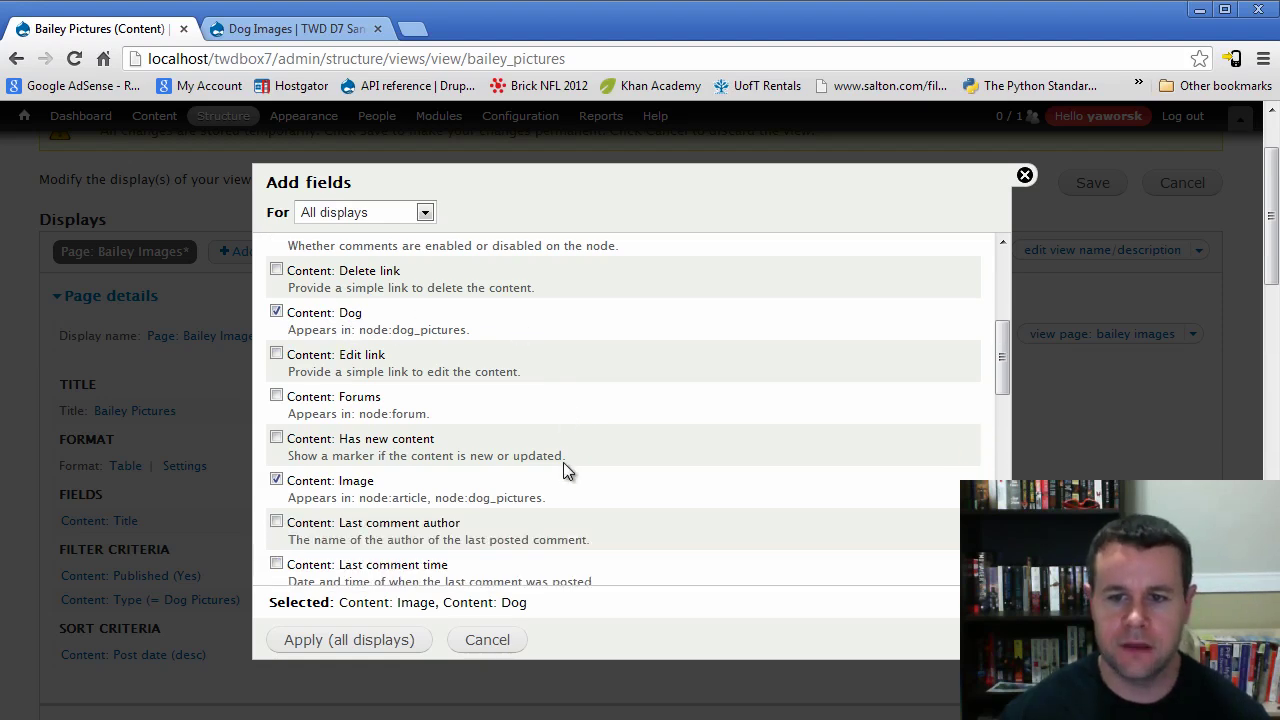
scroll(563, 465, down, 6)
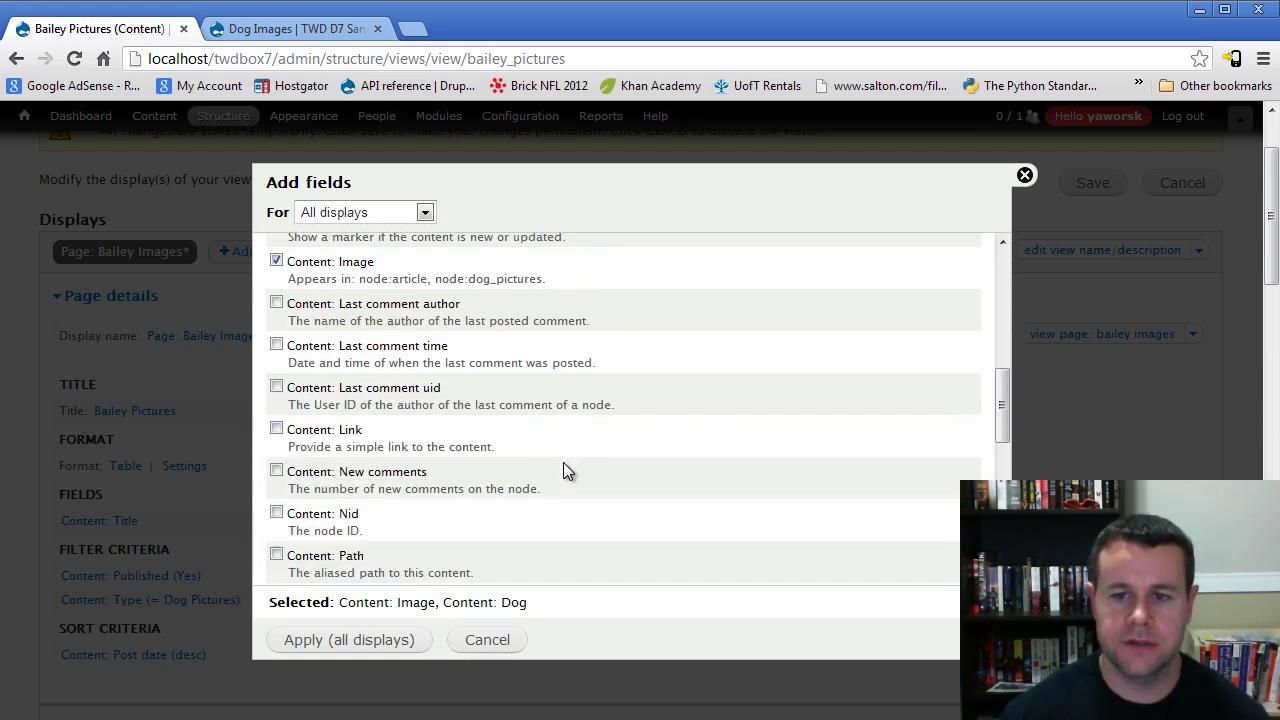
scroll(563, 470, down, 4)
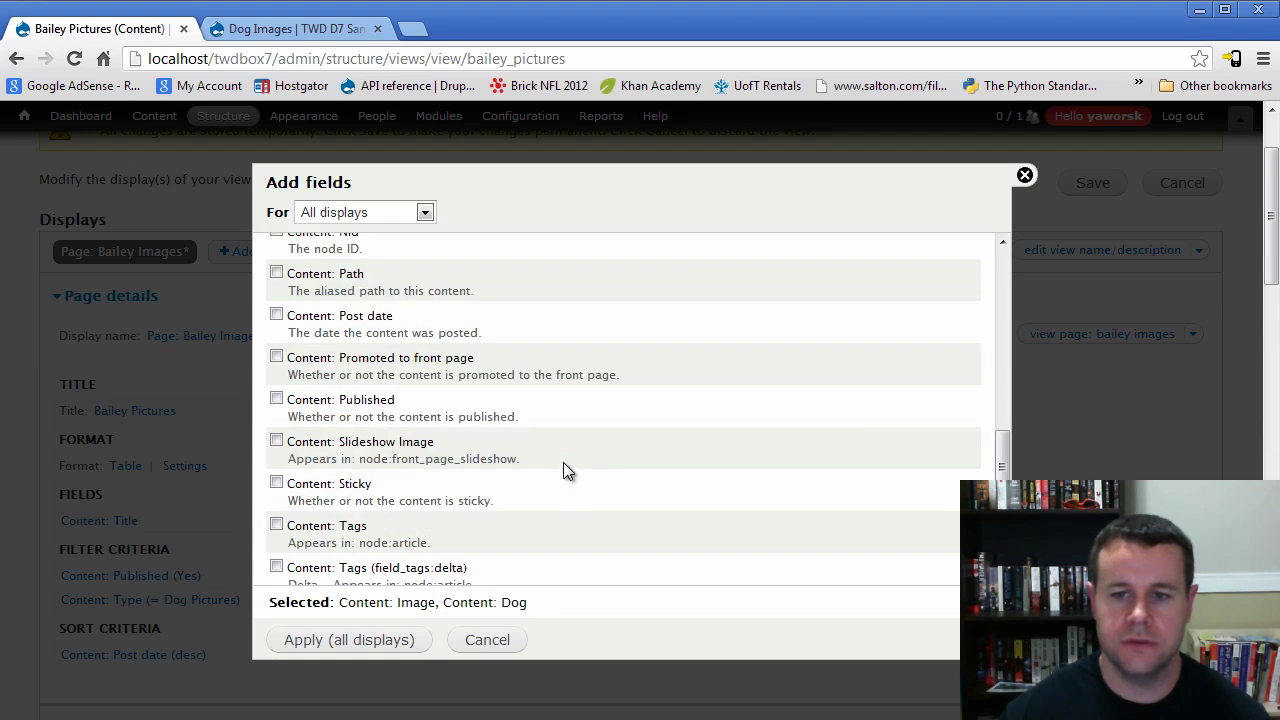
scroll(563, 470, up, 14)
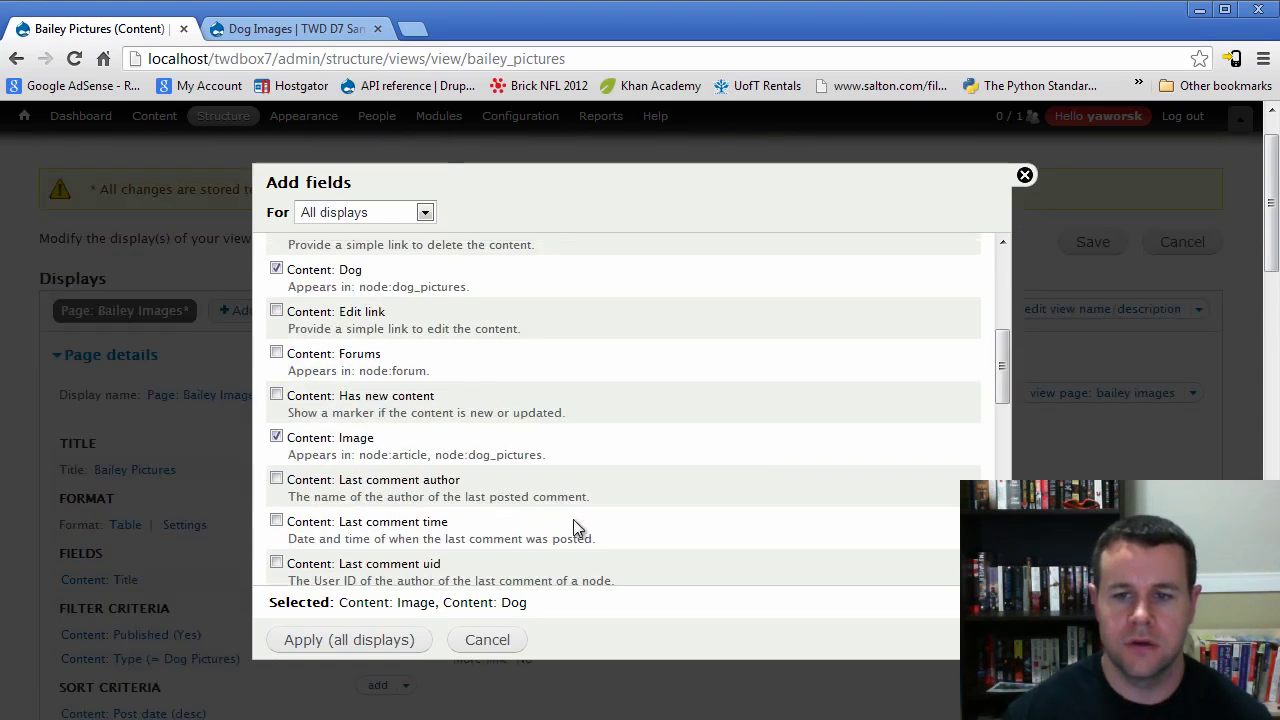
scroll(572, 516, up, 3)
click(276, 460)
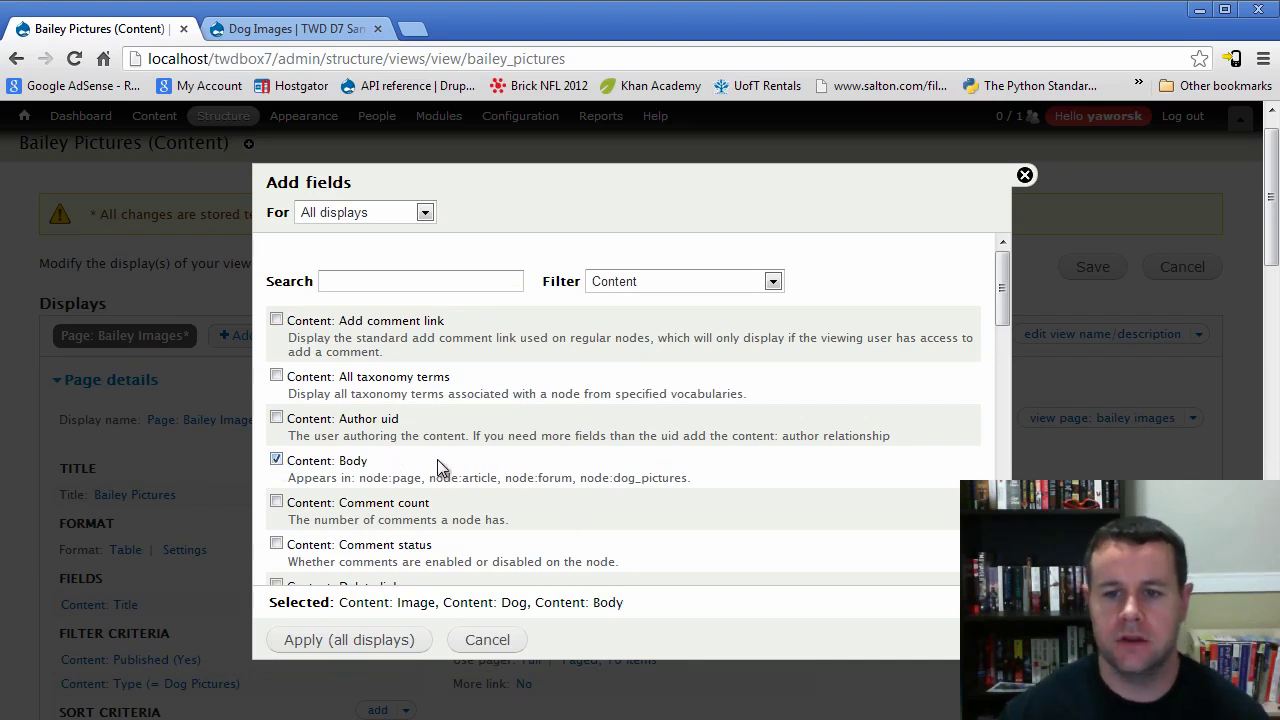
Step: Select the Content: Author uid field too and add all the selected fields to the view for all displays
scroll(440, 466, down, 3)
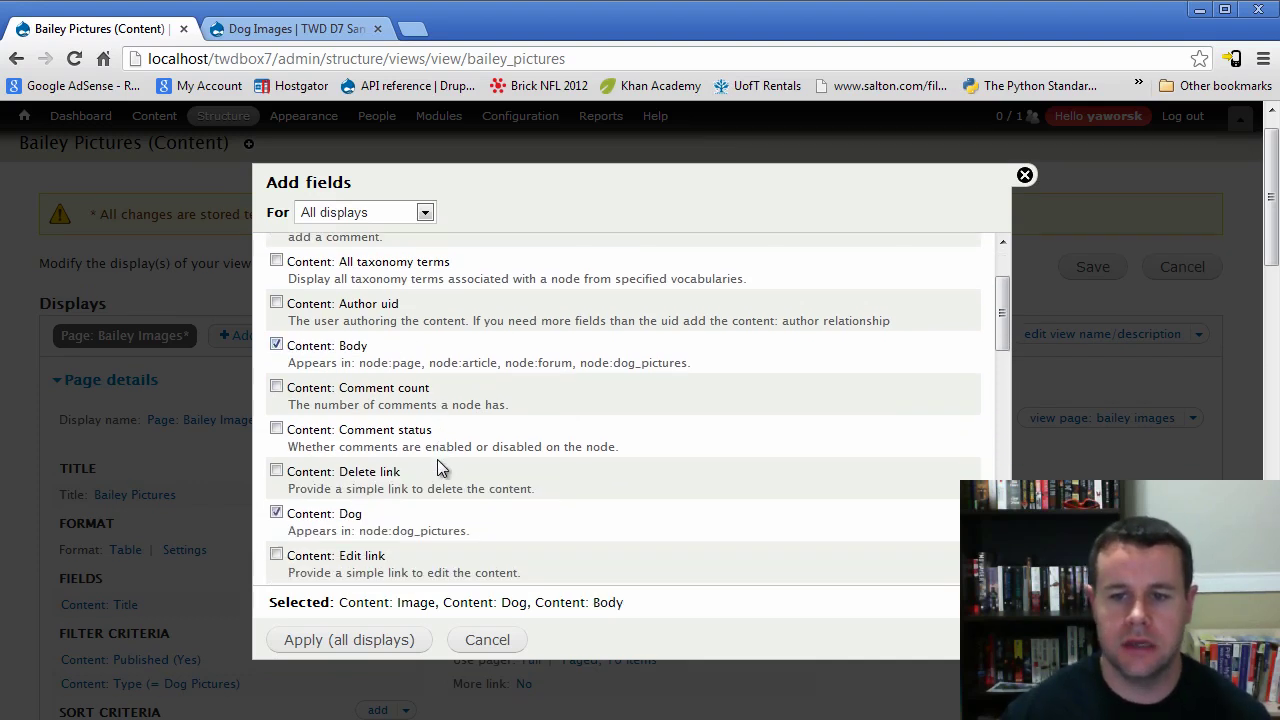
scroll(440, 462, up, 1)
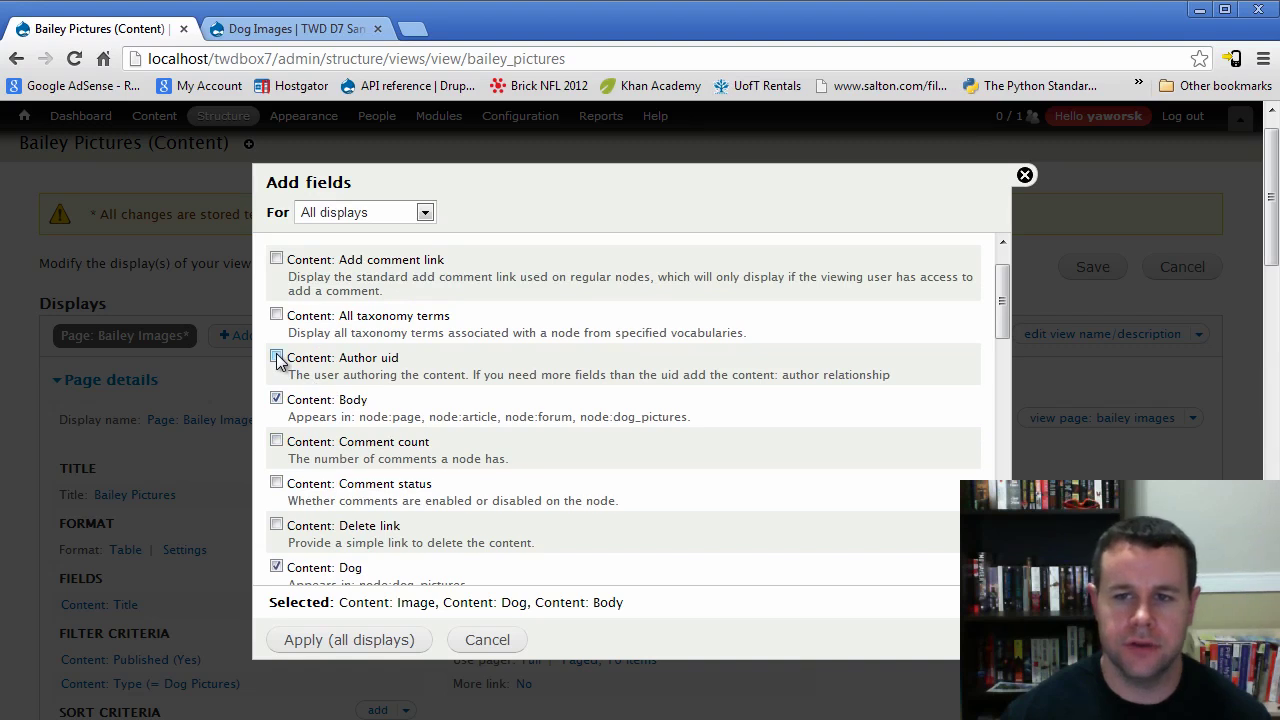
click(277, 358)
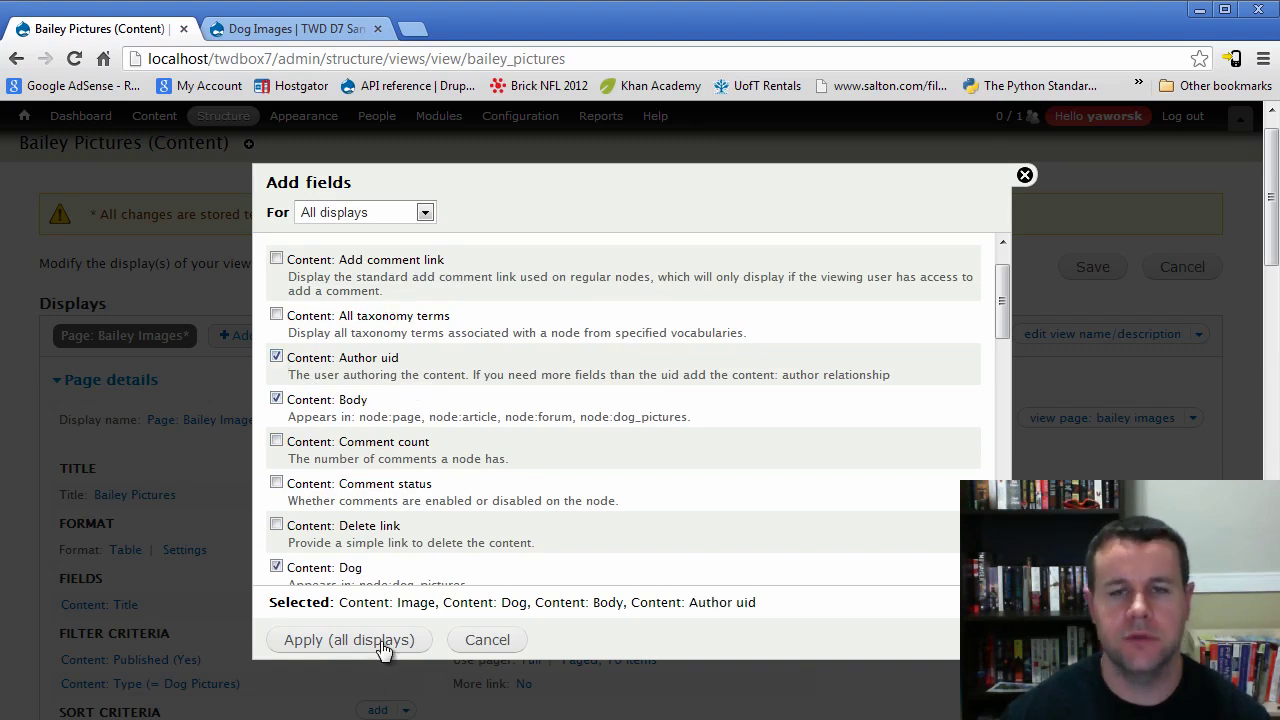
click(349, 640)
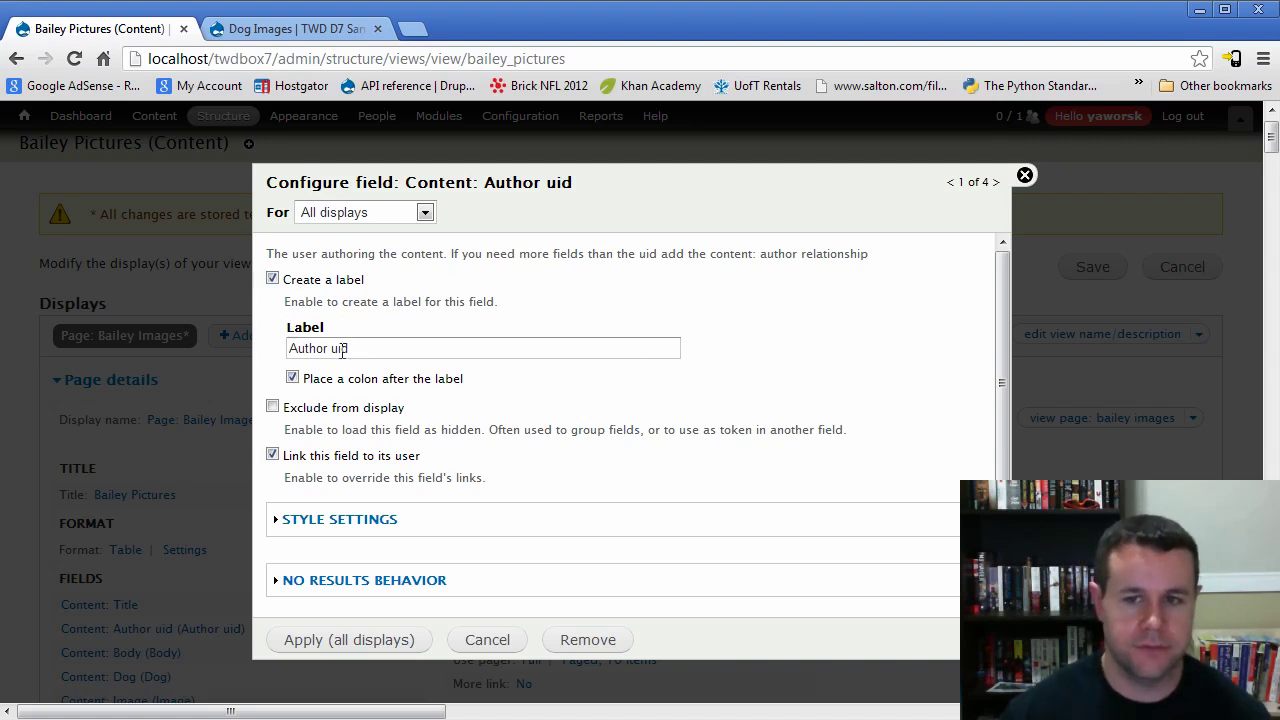
Step: Set the Author uid field's label to Author and turn off the colon after the label
drag(365, 349, 213, 349)
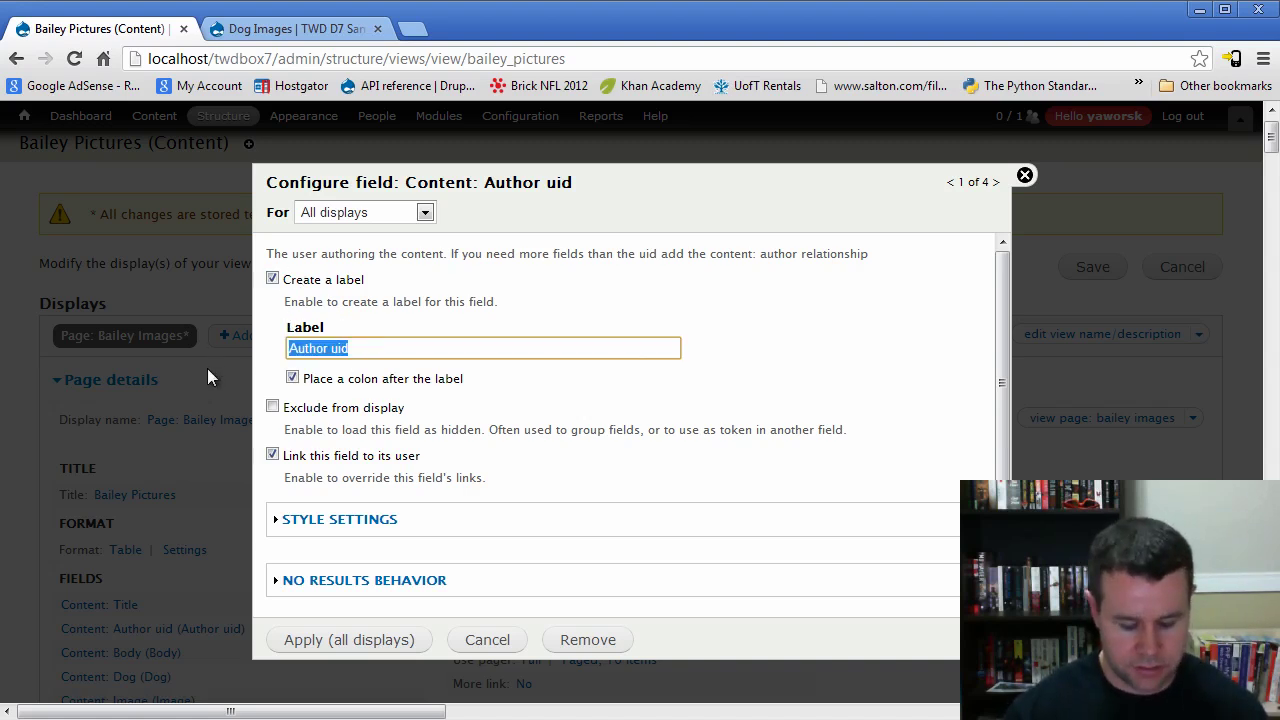
text(Author)
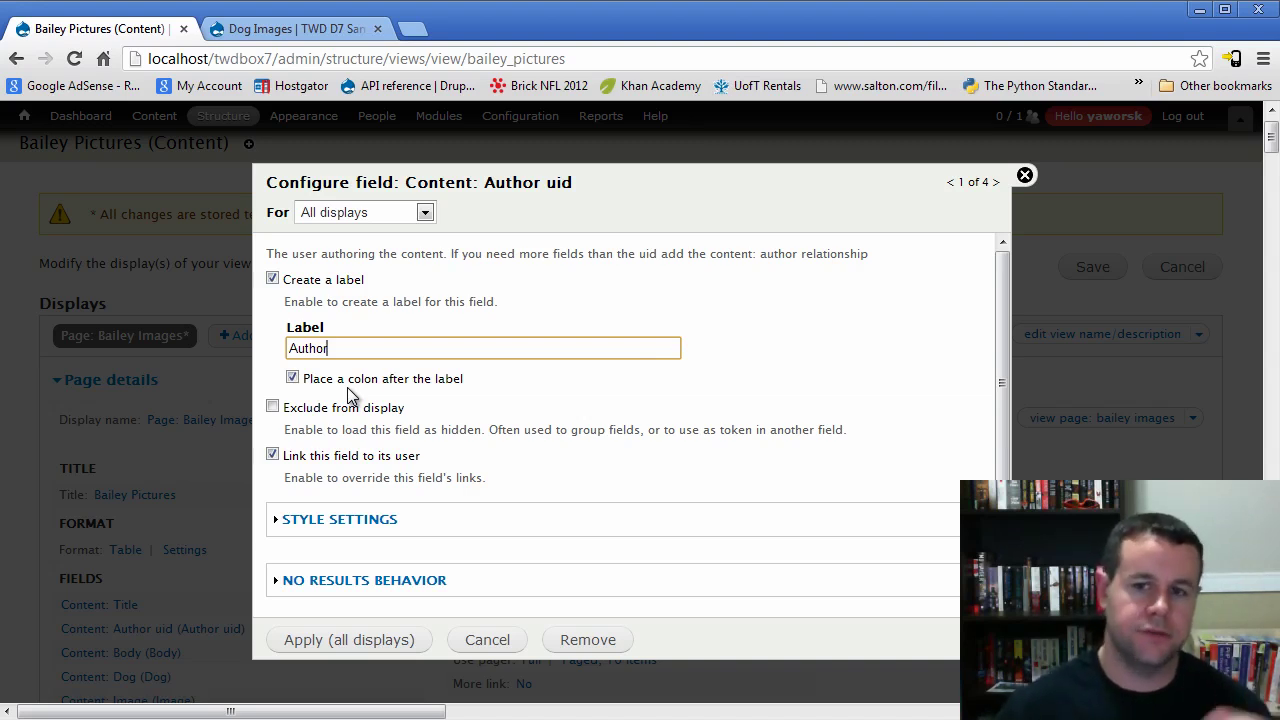
click(292, 377)
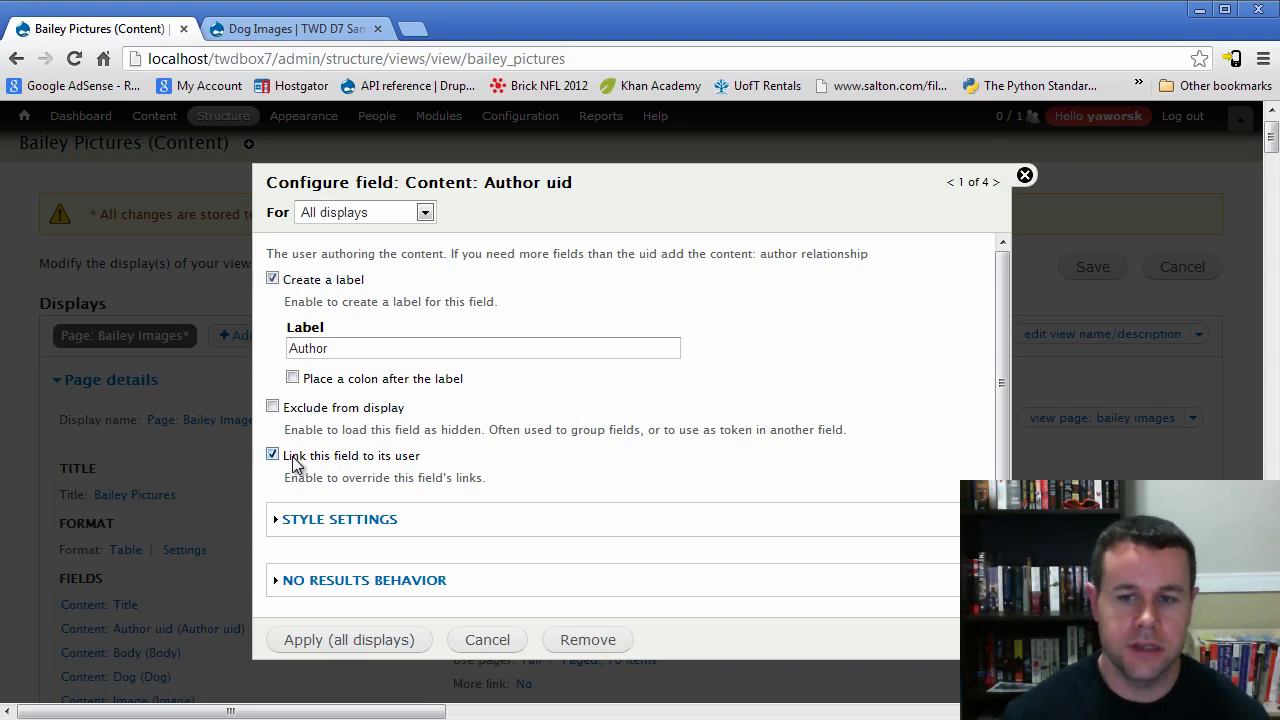
Step: Examine the Author uid field's style settings, including the HTML elements offered for customizing the label
scroll(430, 468, down, 3)
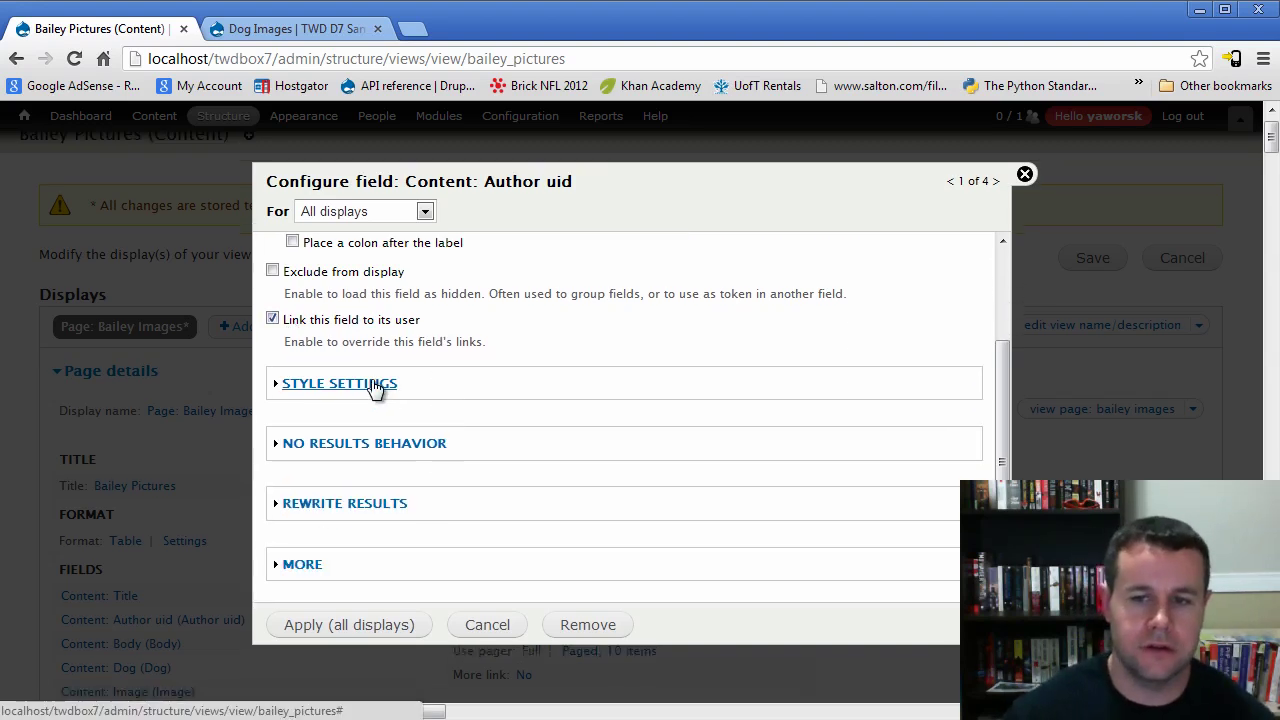
click(320, 383)
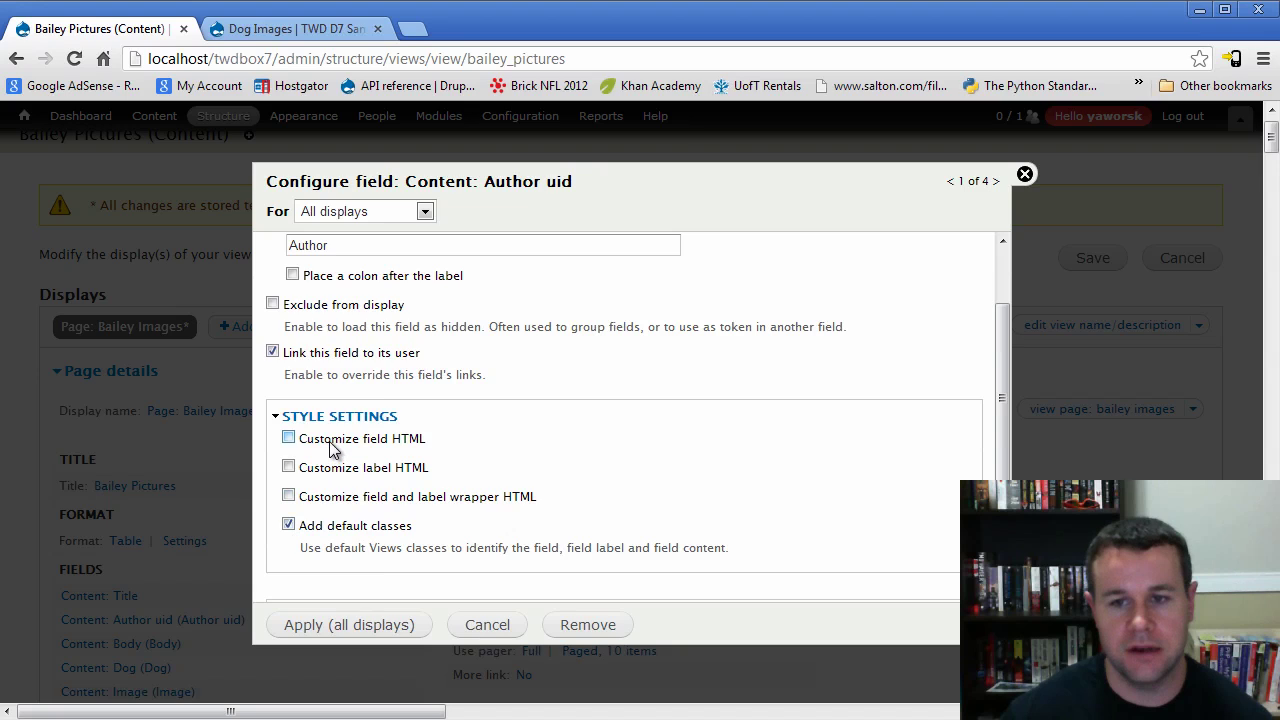
click(319, 471)
scroll(490, 477, down, 2)
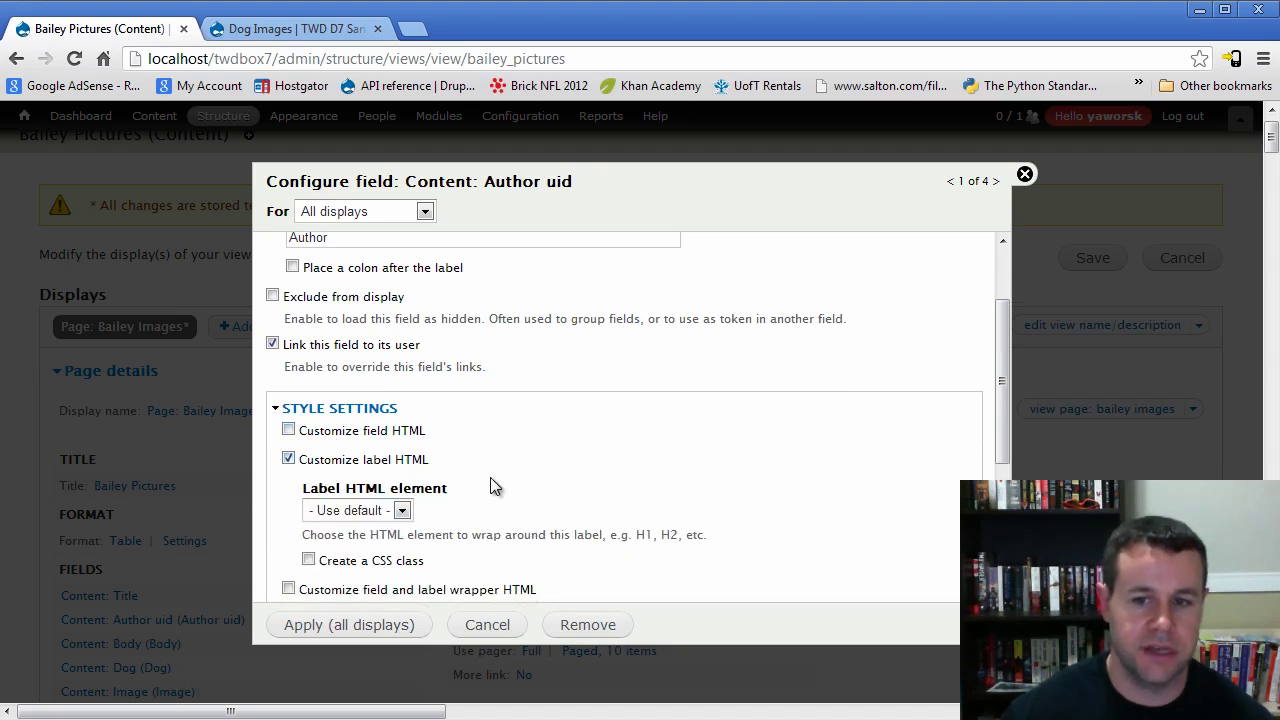
click(398, 447)
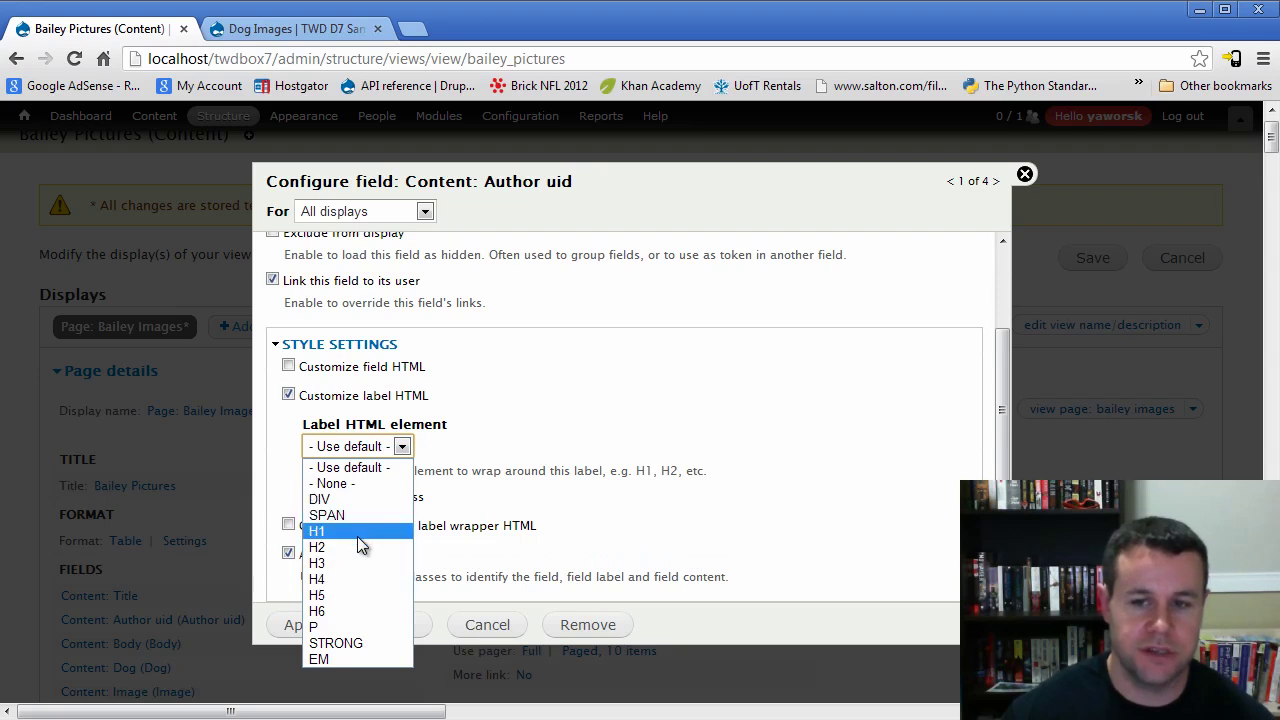
click(520, 428)
click(288, 395)
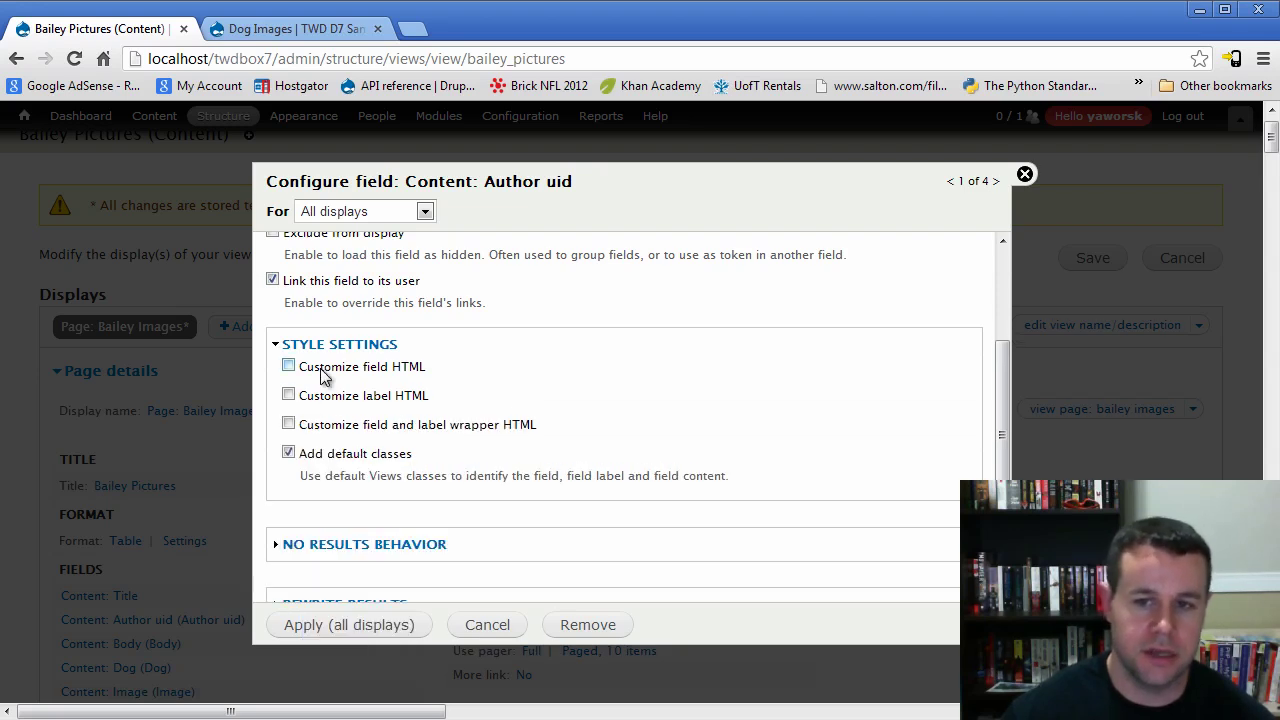
click(338, 346)
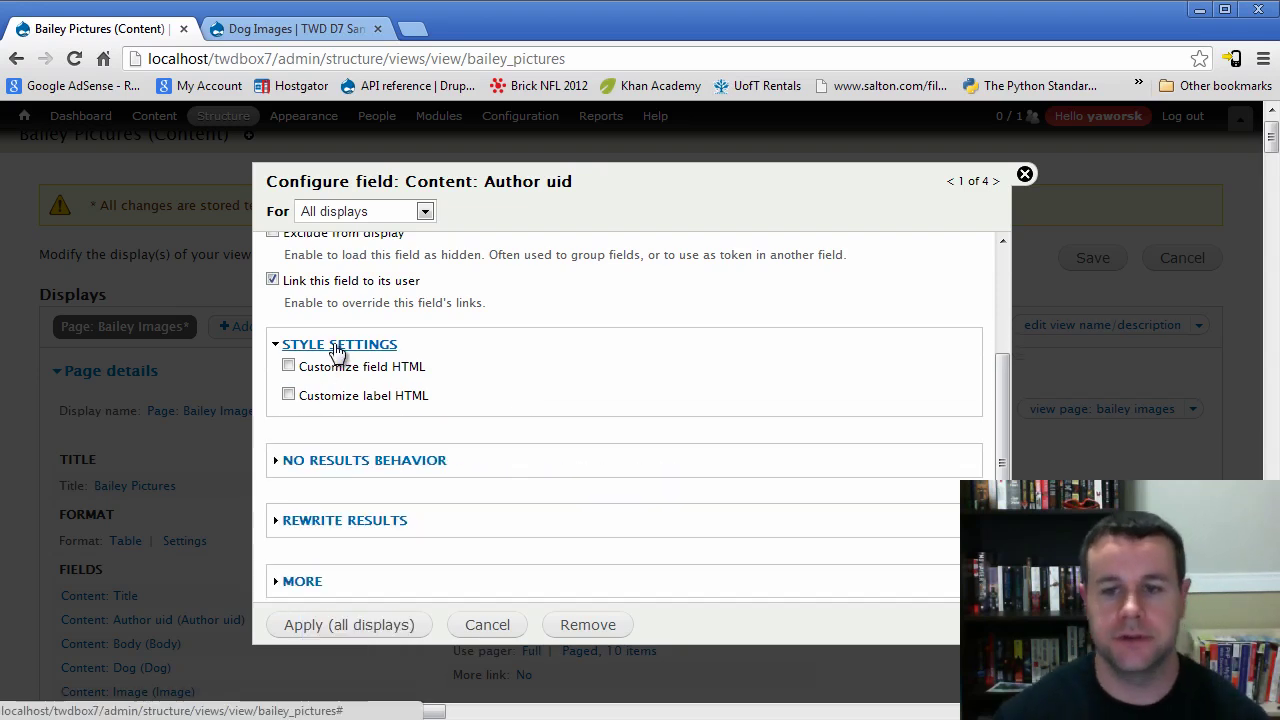
Step: Review the no results behavior options of the Author uid field, including the no results text and hiding options
click(417, 459)
scroll(430, 460, down, 3)
click(418, 418)
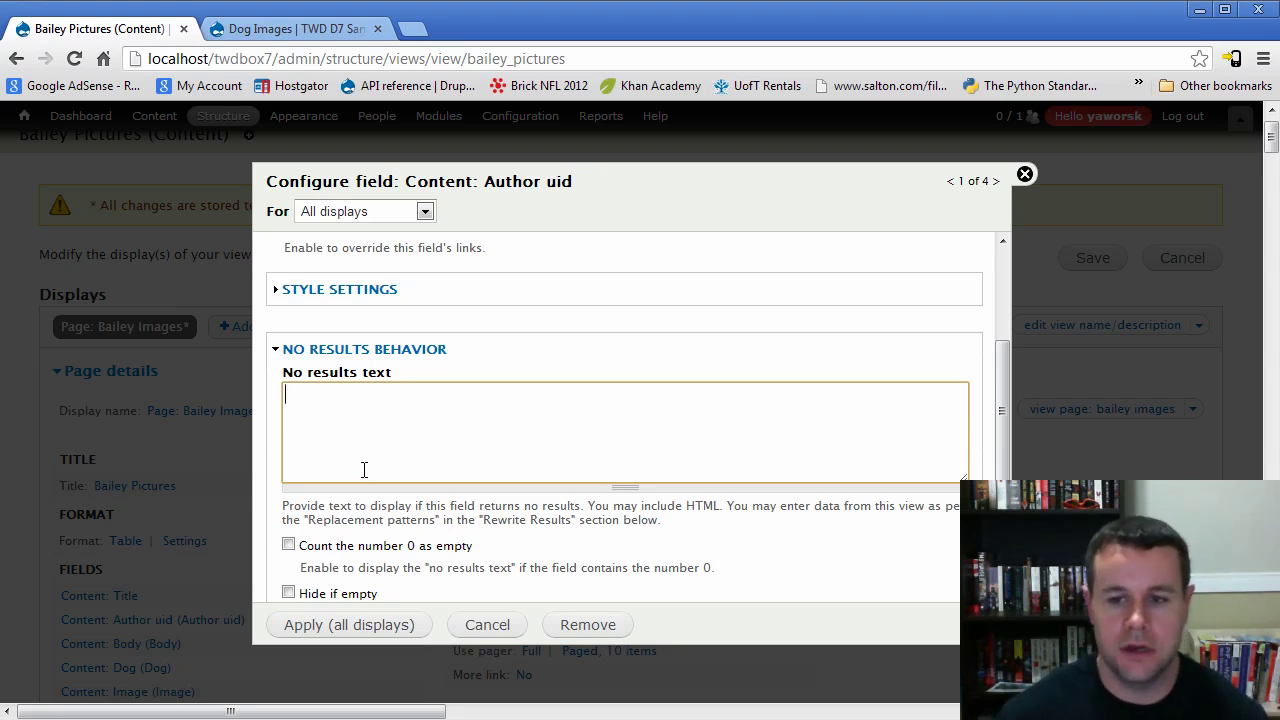
scroll(364, 470, down, 3)
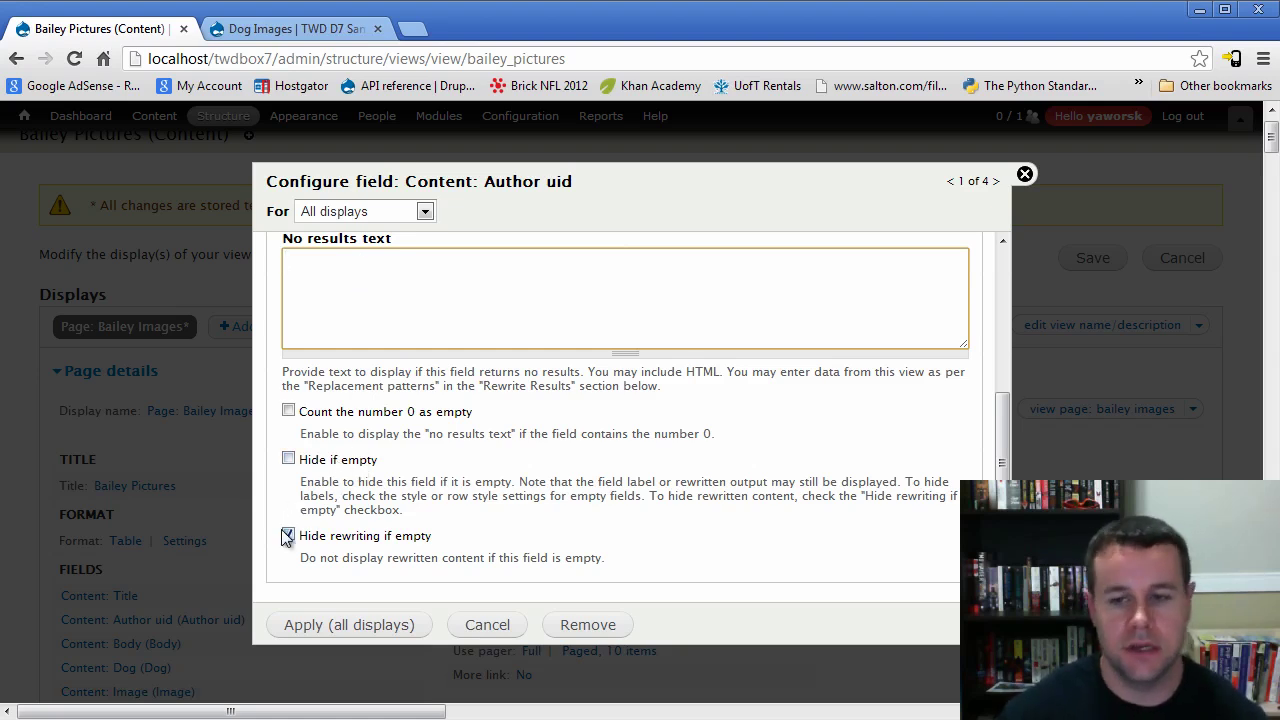
scroll(359, 365, up, 1)
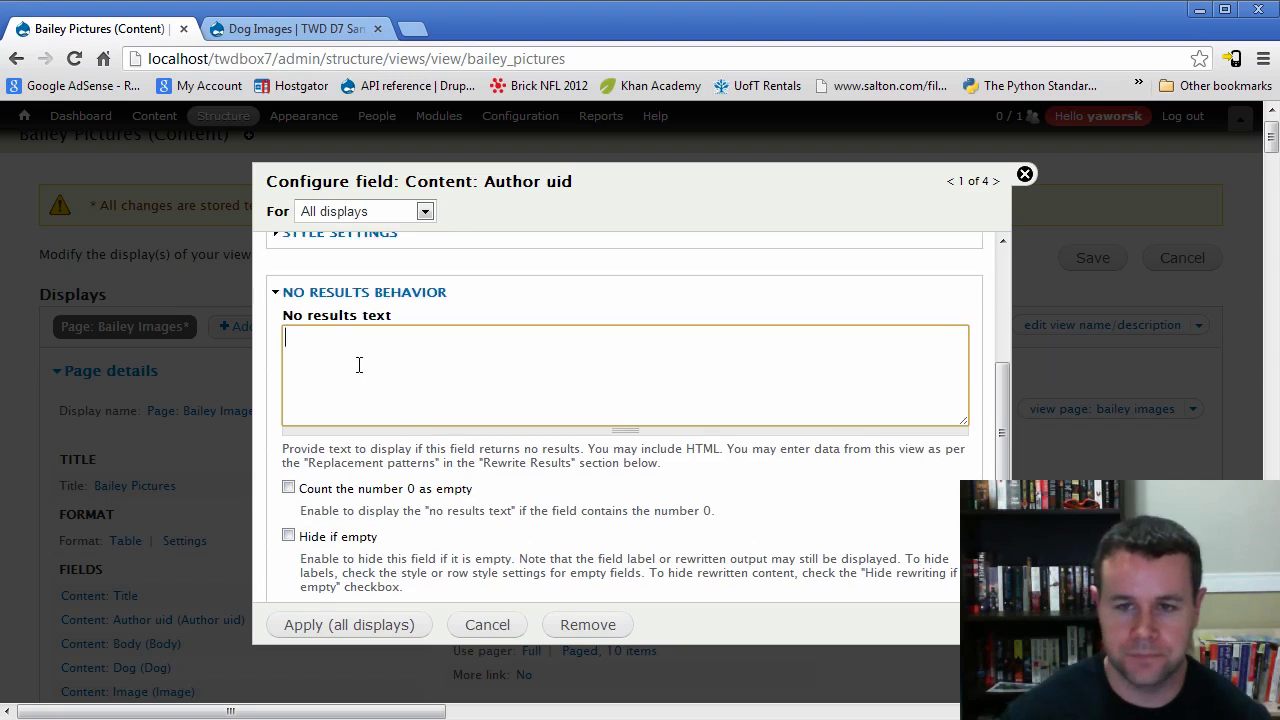
click(345, 293)
Step: Examine the Author uid field's rewrite results options, including the output rewriting text and its replacement patterns
click(349, 515)
scroll(430, 500, down, 3)
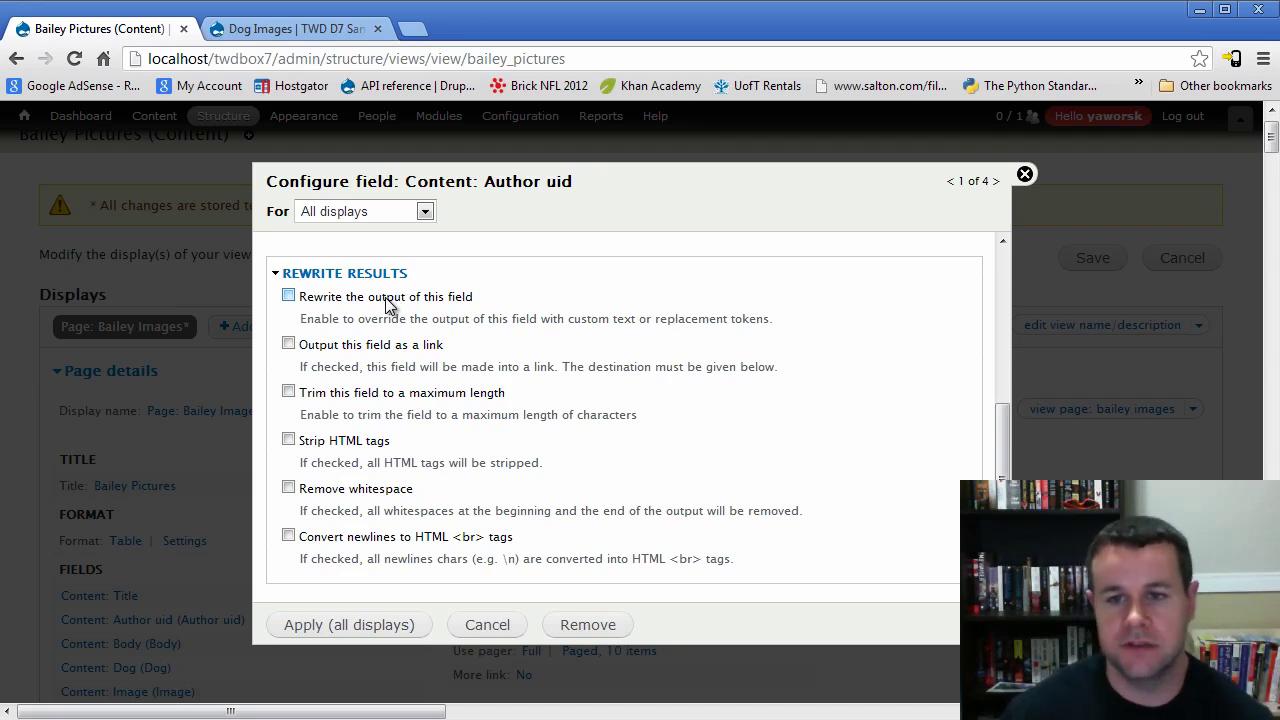
click(352, 300)
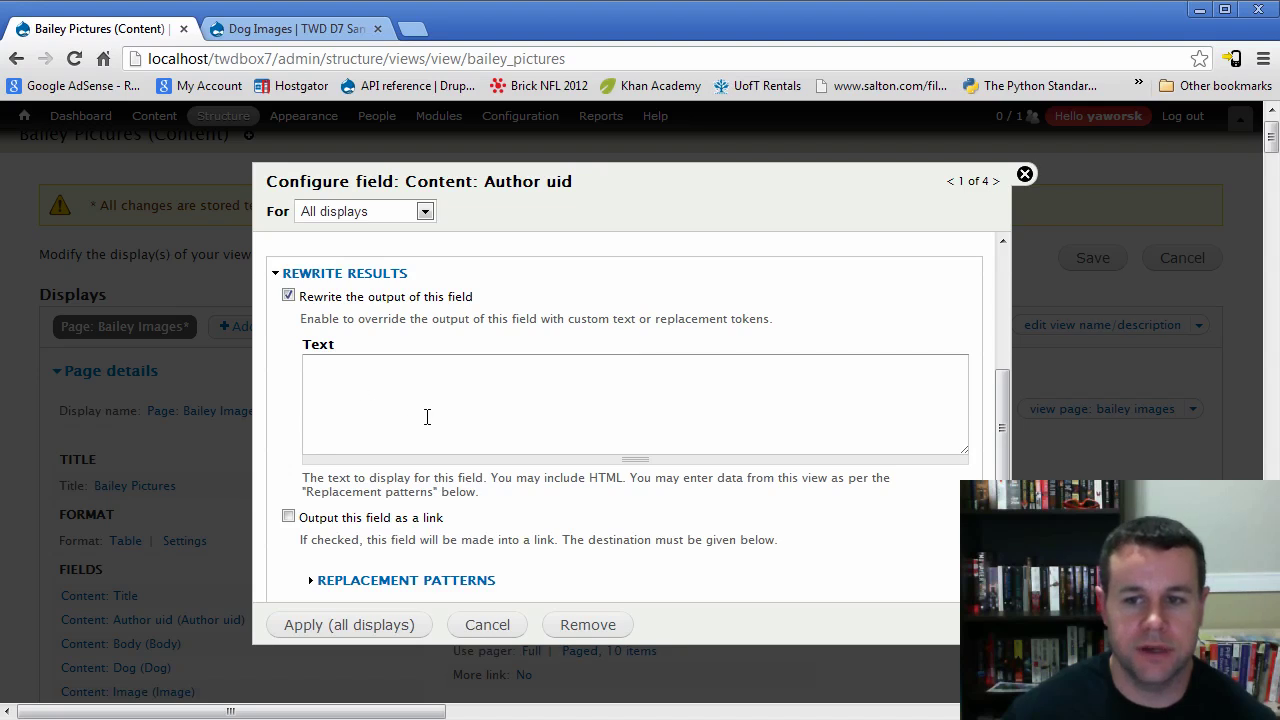
scroll(445, 395, down, 3)
click(371, 470)
scroll(371, 530, down, 1)
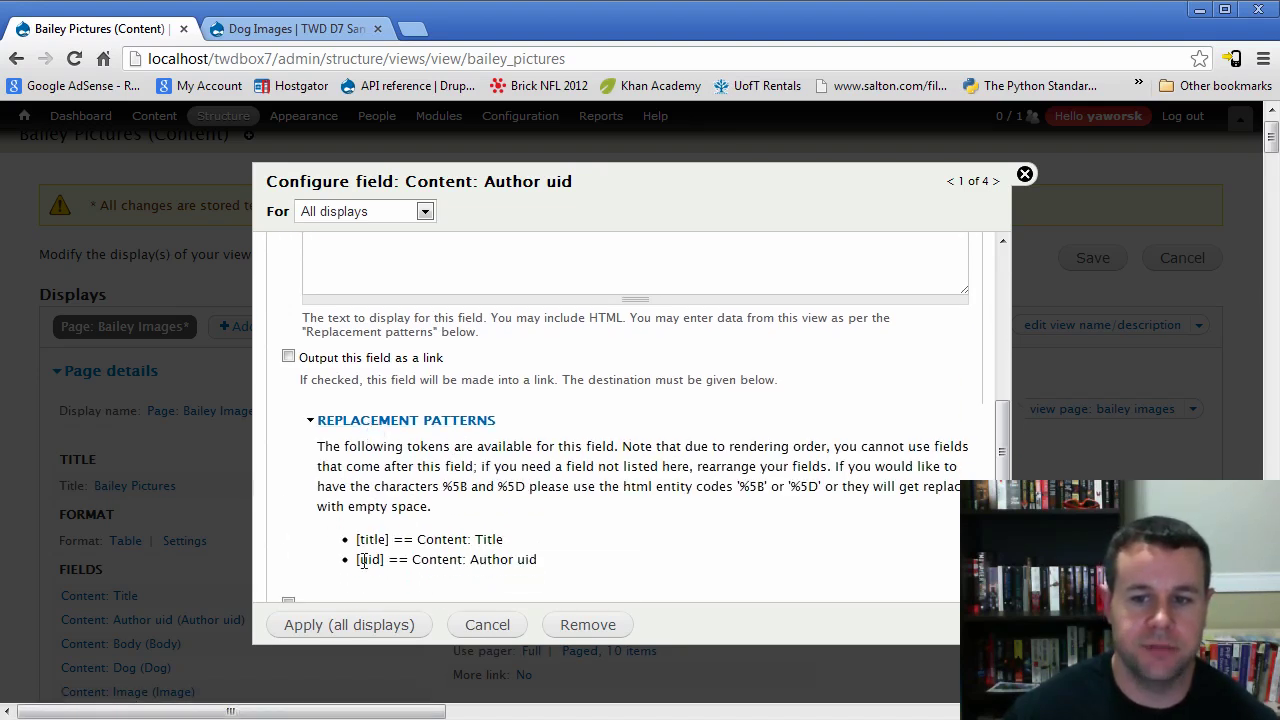
scroll(405, 562, up, 5)
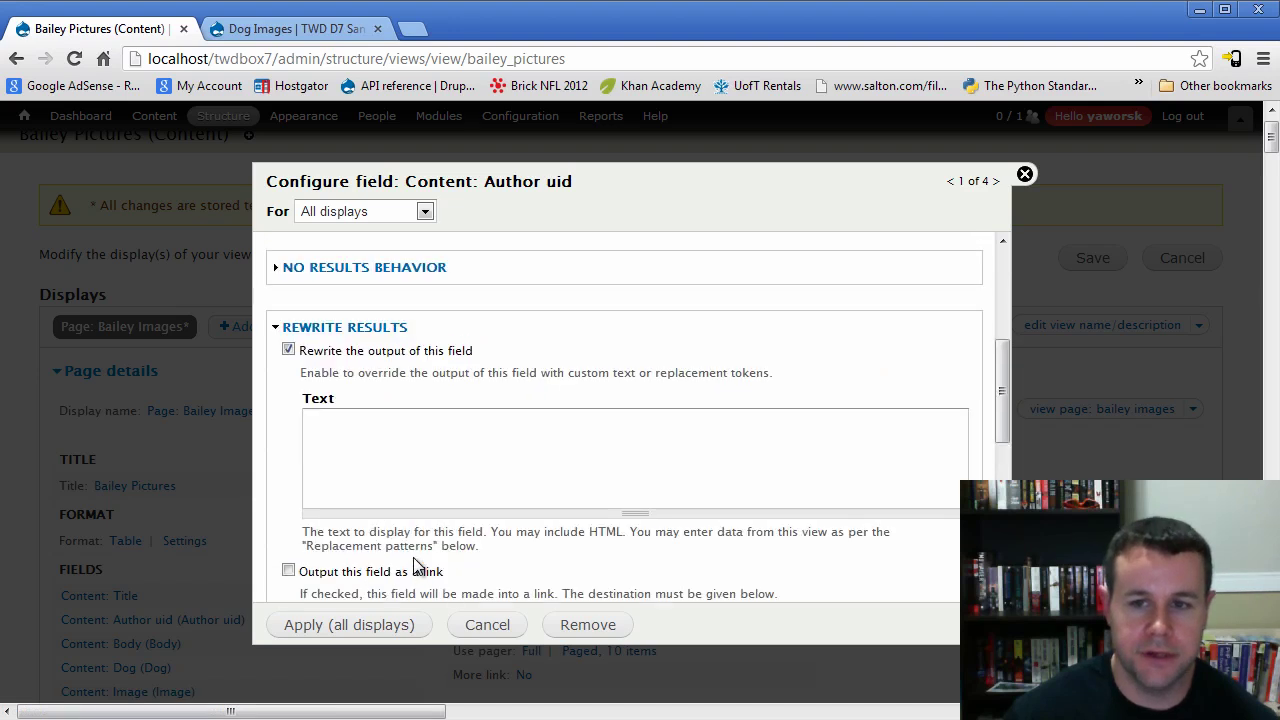
click(306, 371)
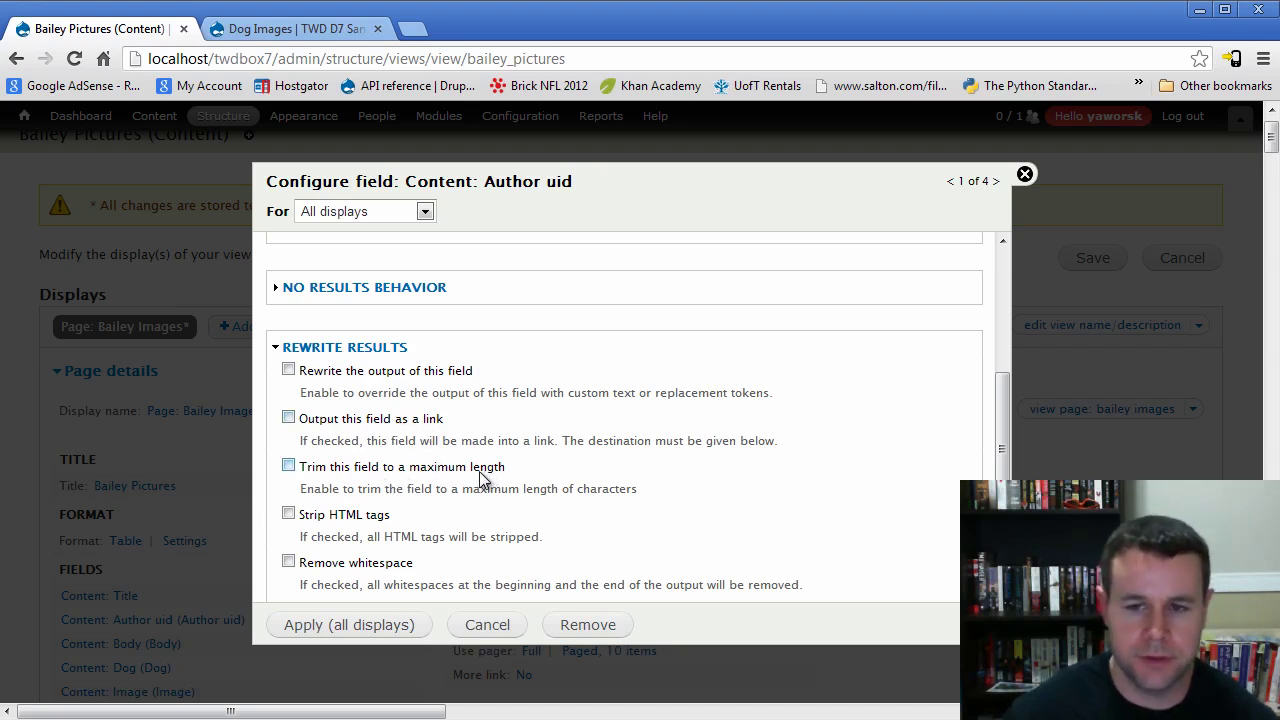
scroll(420, 510, down, 1)
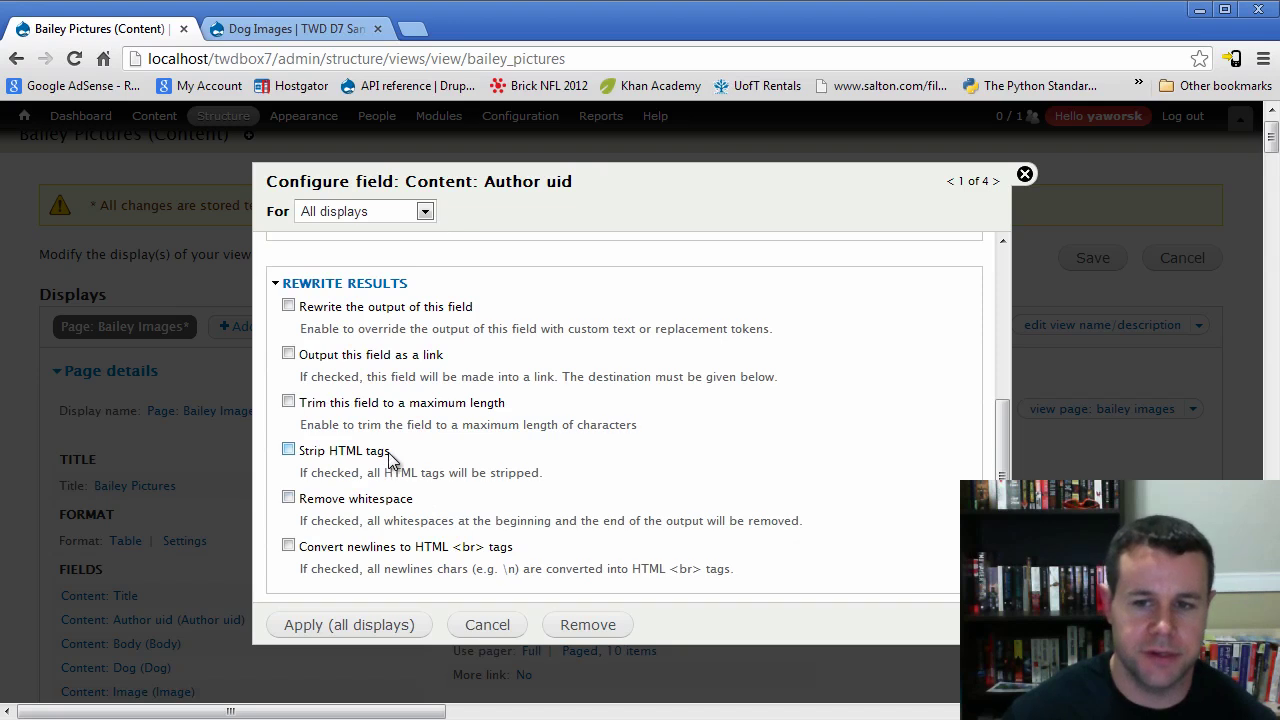
scroll(388, 452, down, 1)
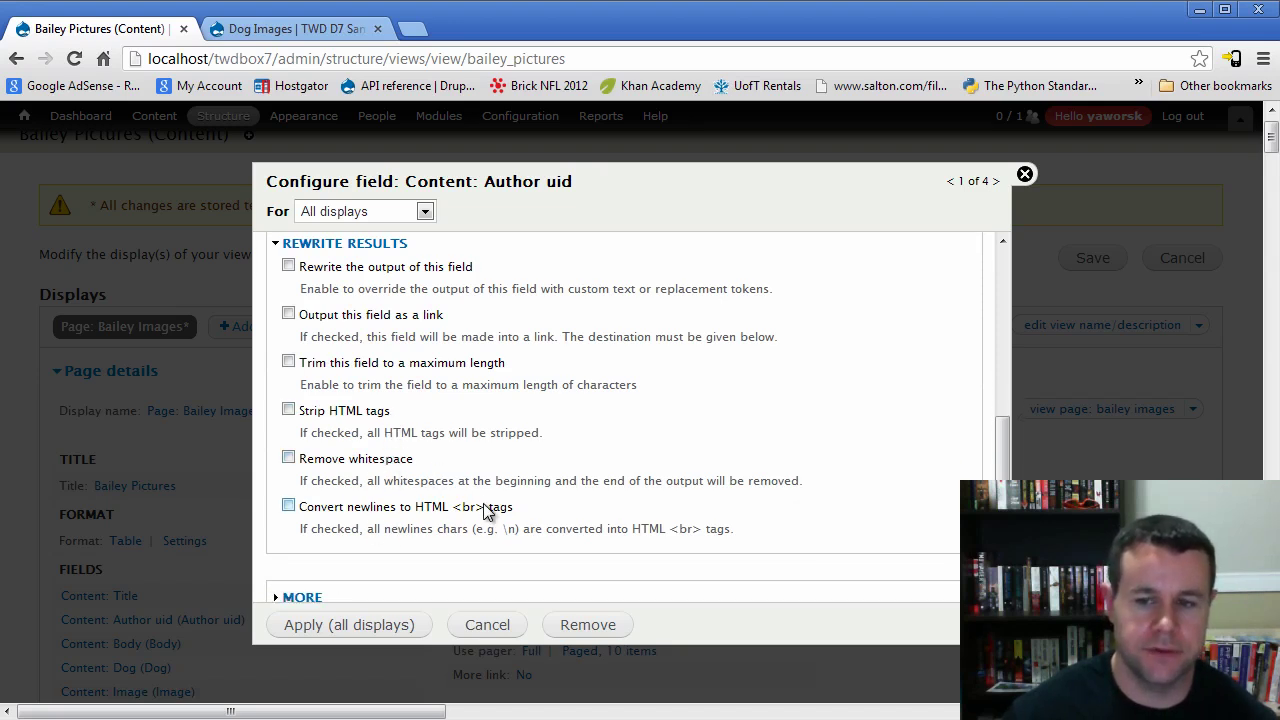
scroll(420, 440, up, 1)
click(352, 272)
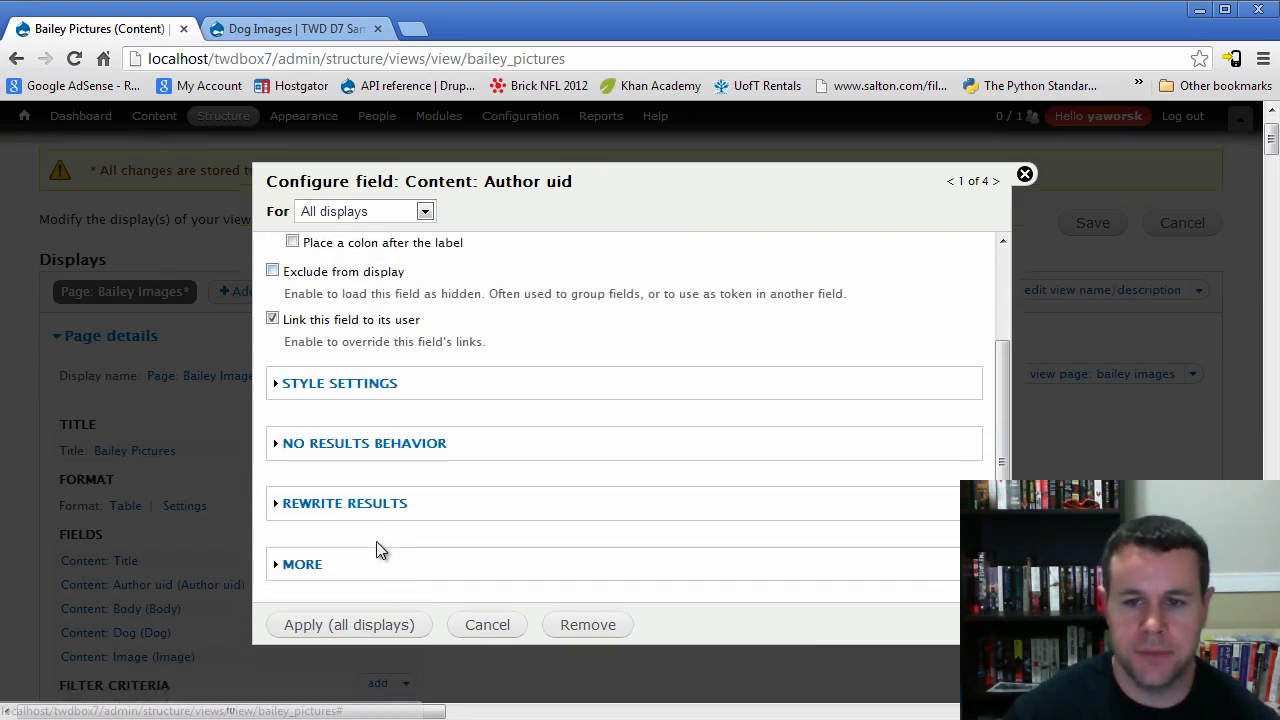
Step: Check the additional options of the Author uid field and apply its configuration to all displays
click(304, 566)
click(369, 519)
click(304, 476)
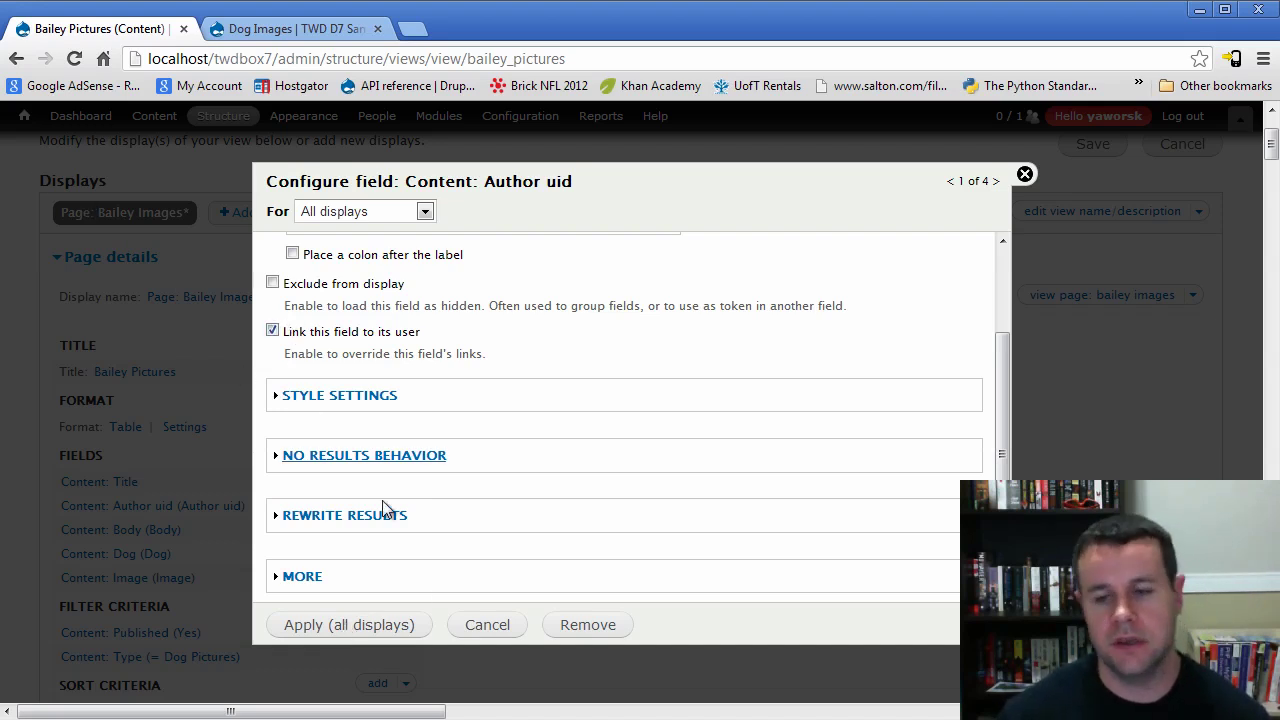
click(391, 626)
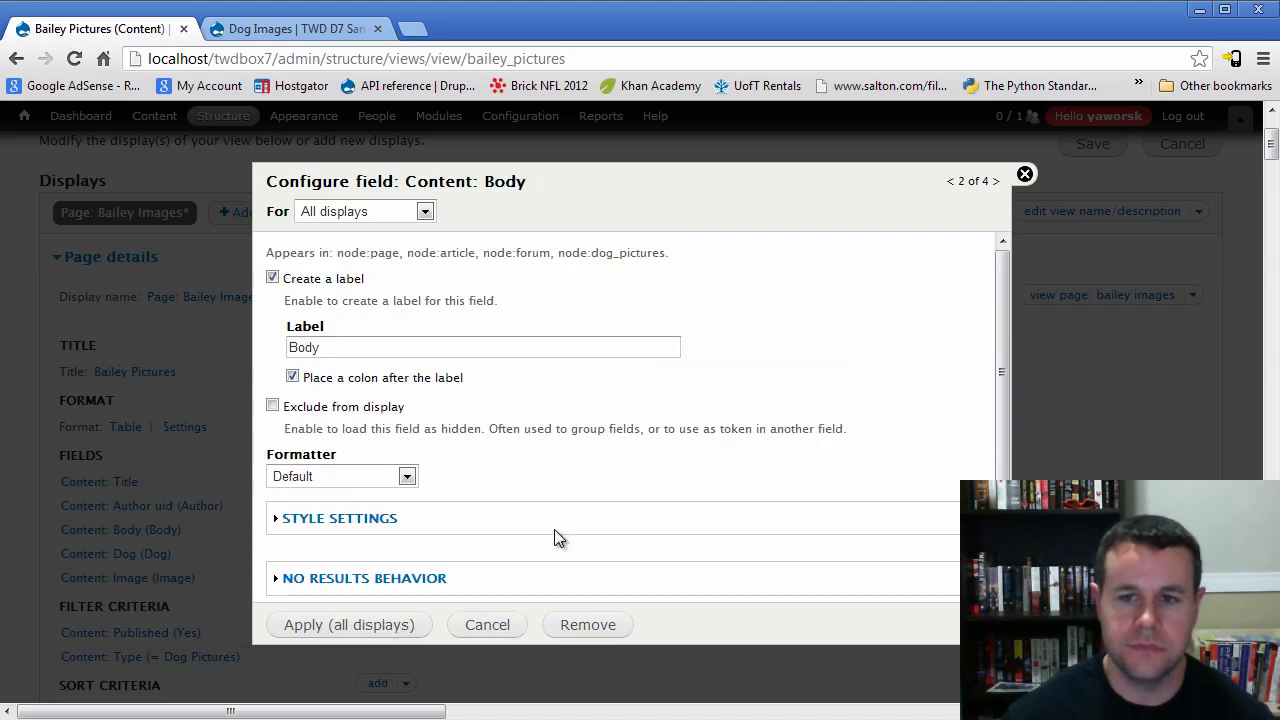
Step: Set the Body field's label to Description and review its available formatter options
double_click(330, 347)
text(Description)
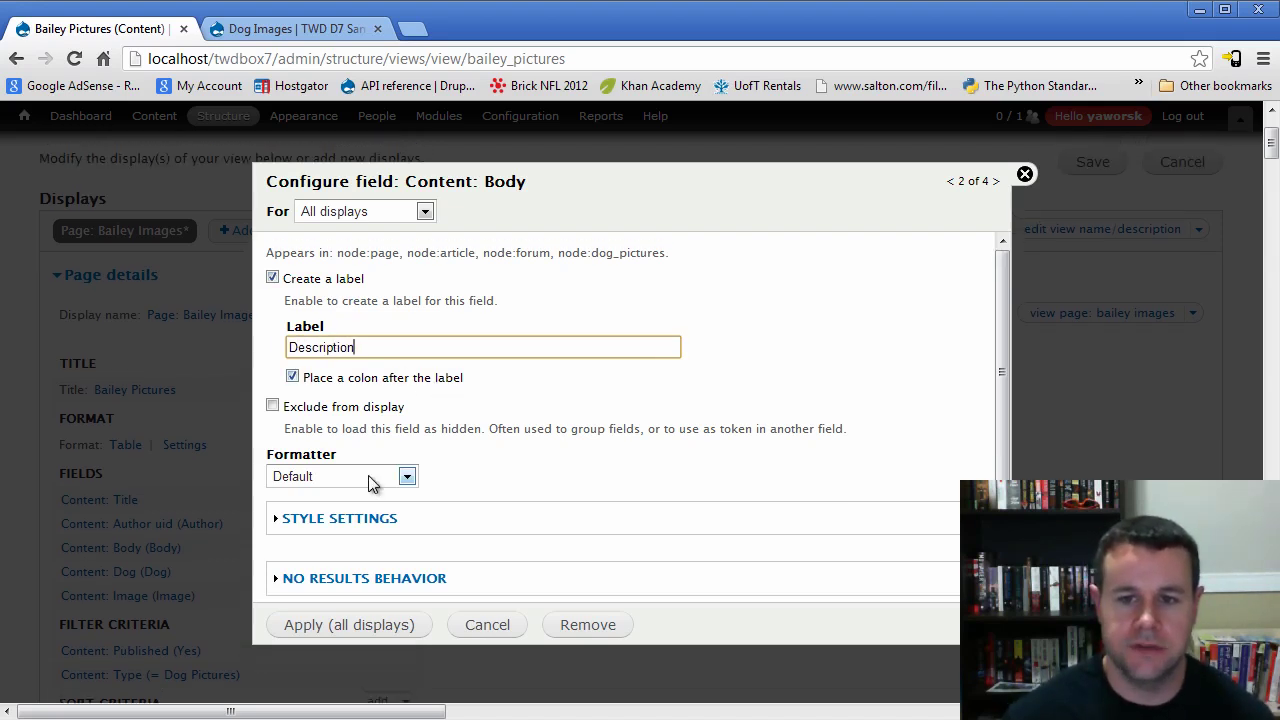
scroll(451, 471, down, 1)
click(407, 428)
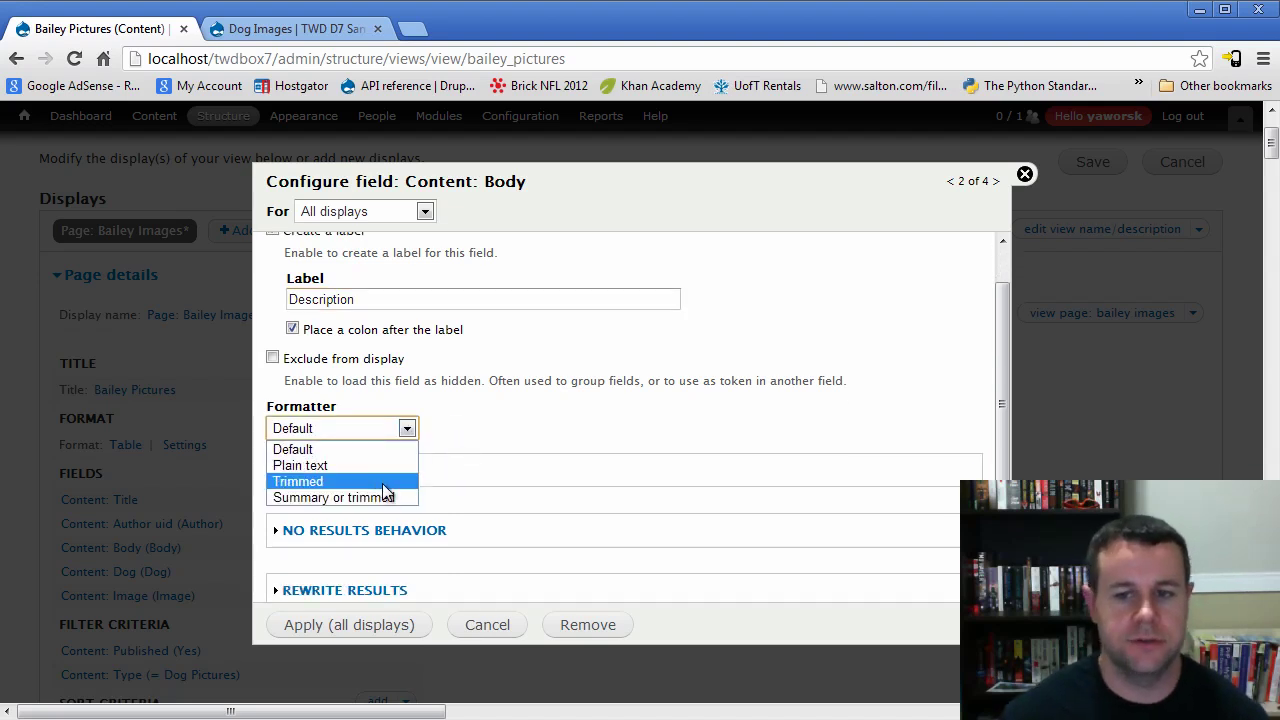
click(414, 428)
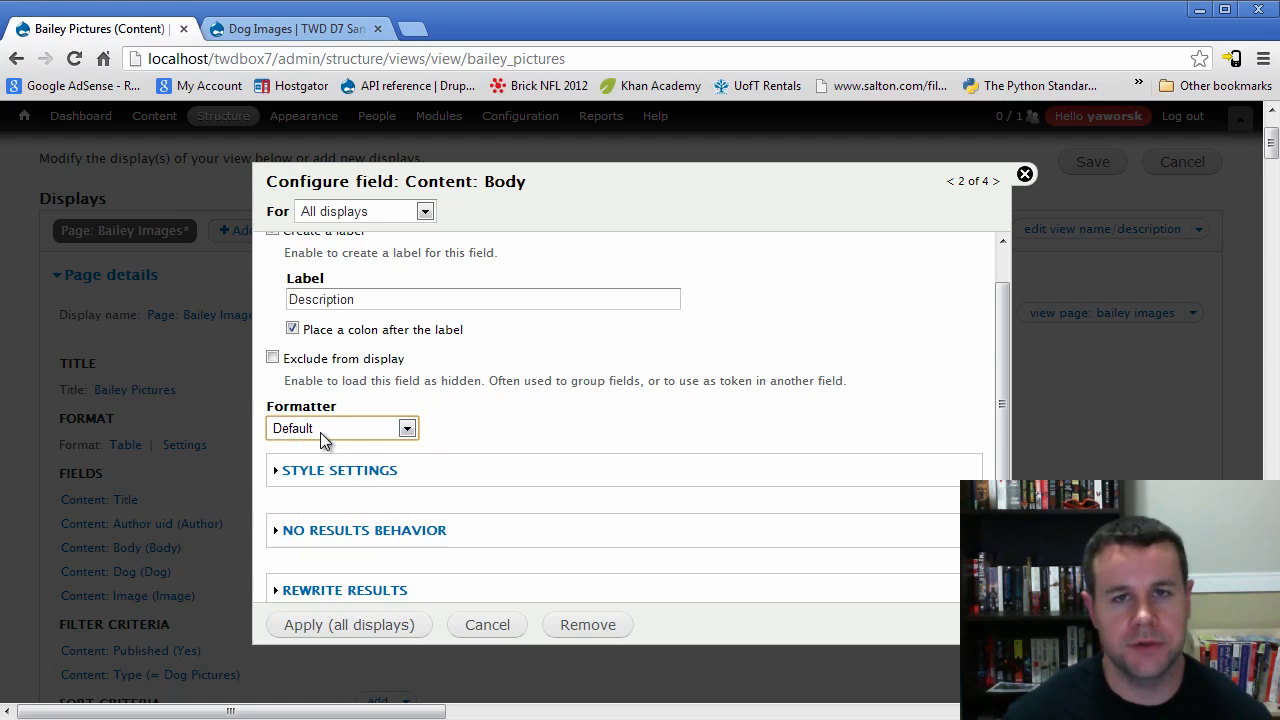
Step: Review the Body field's style settings and no results behavior, and apply its configuration to all displays
scroll(521, 428, down, 1)
click(371, 414)
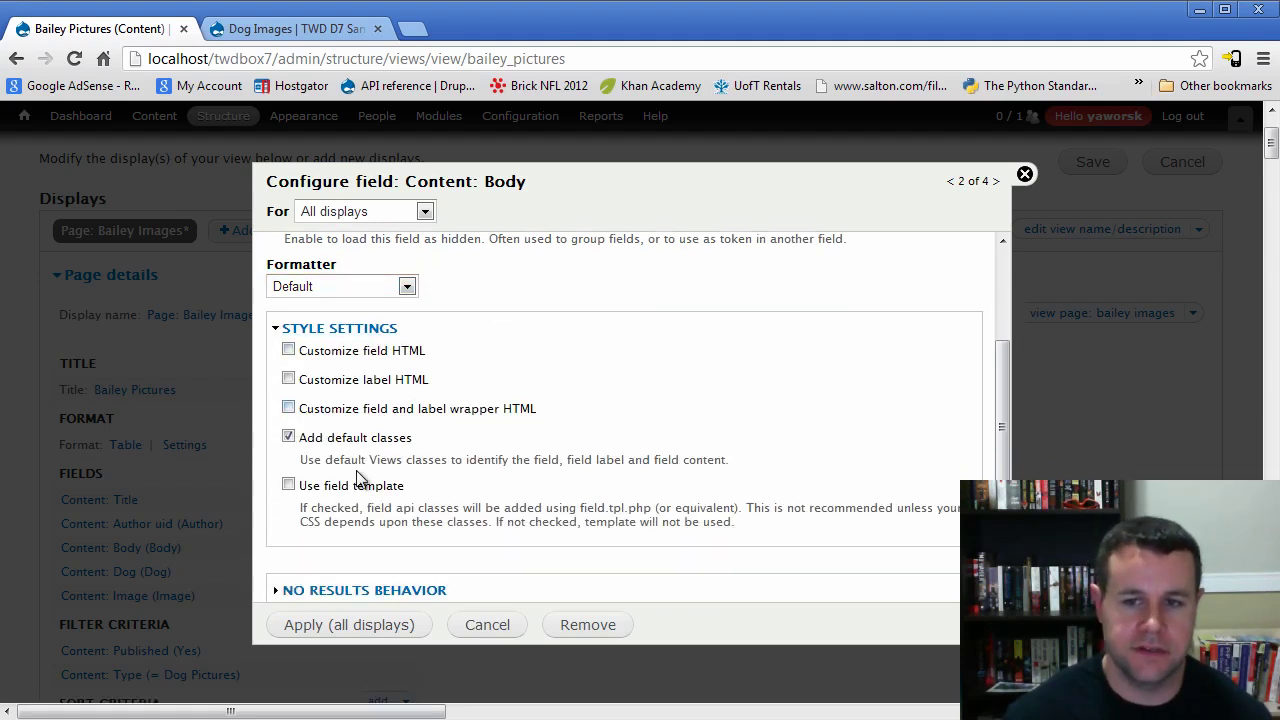
click(335, 330)
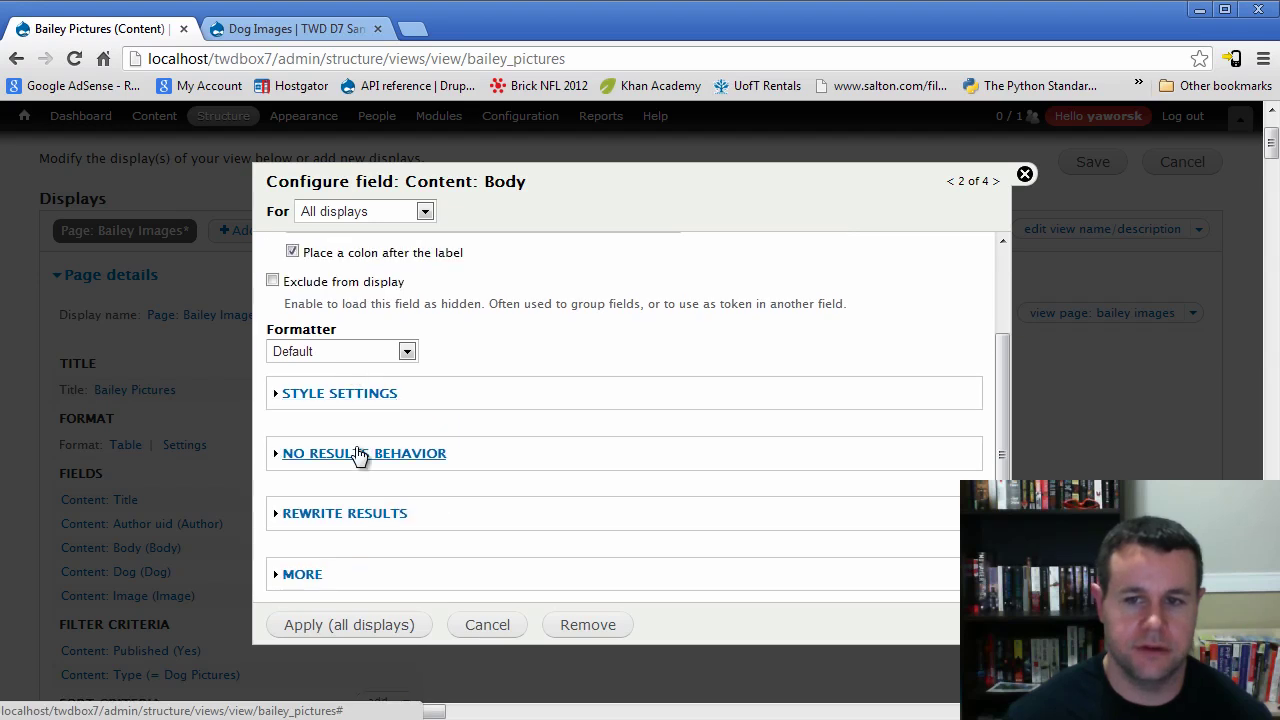
click(356, 452)
scroll(418, 417, down, 2)
scroll(418, 414, up, 1)
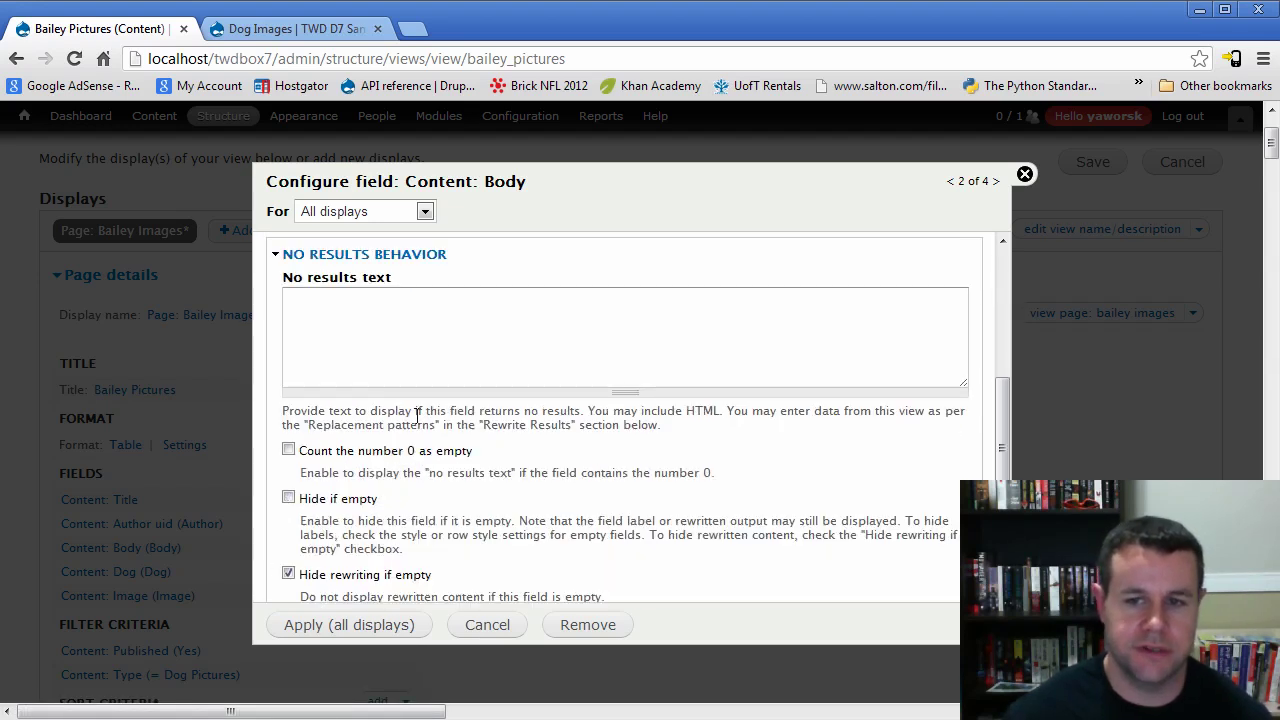
click(378, 342)
scroll(479, 439, up, 2)
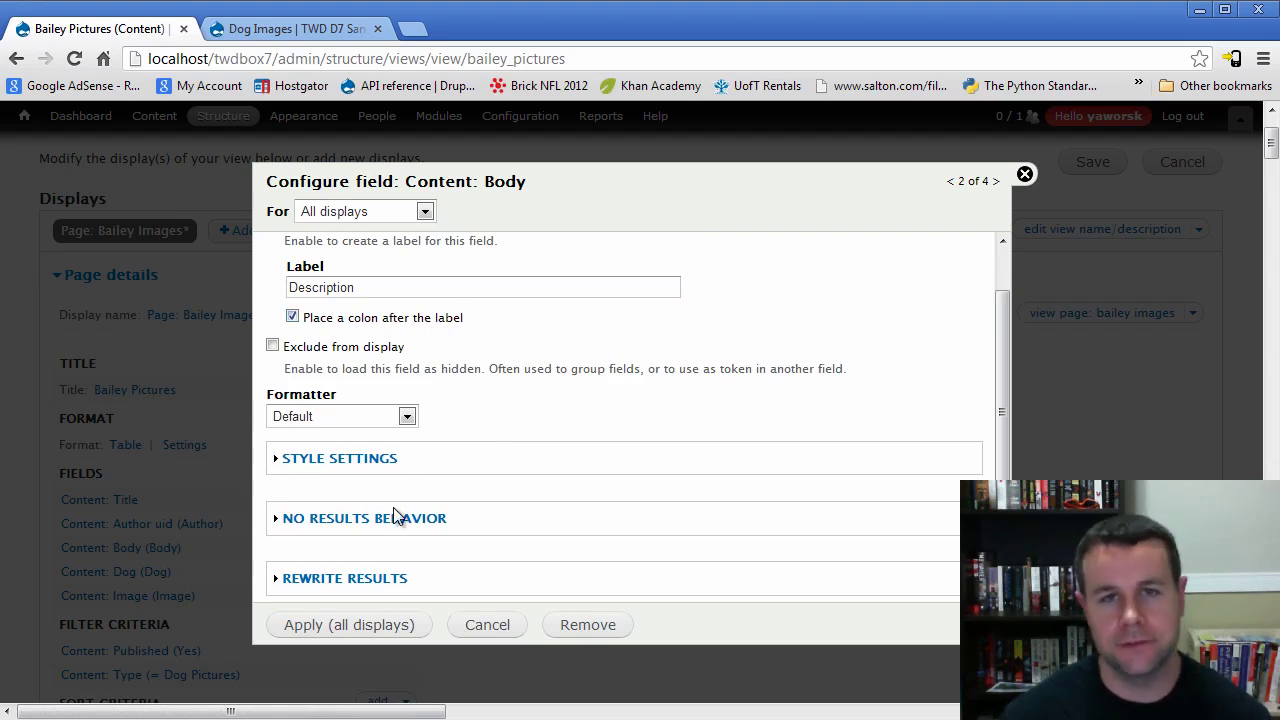
scroll(391, 500, down, 2)
click(366, 625)
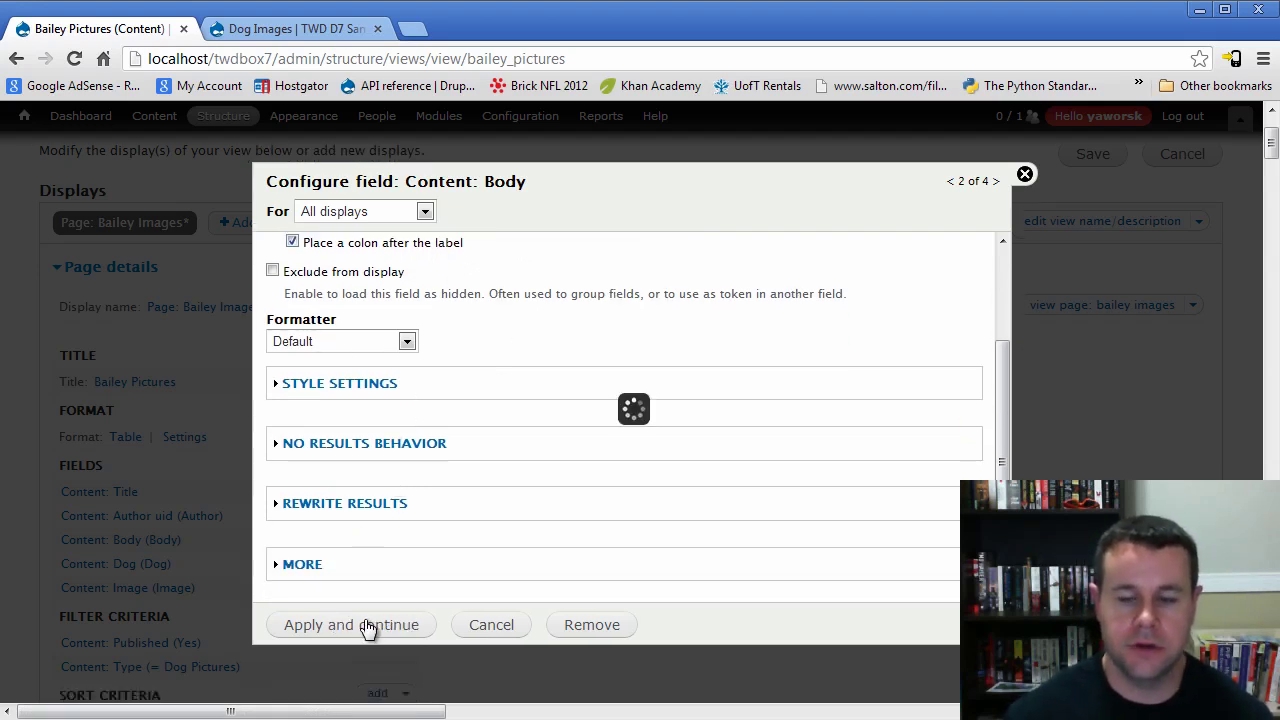
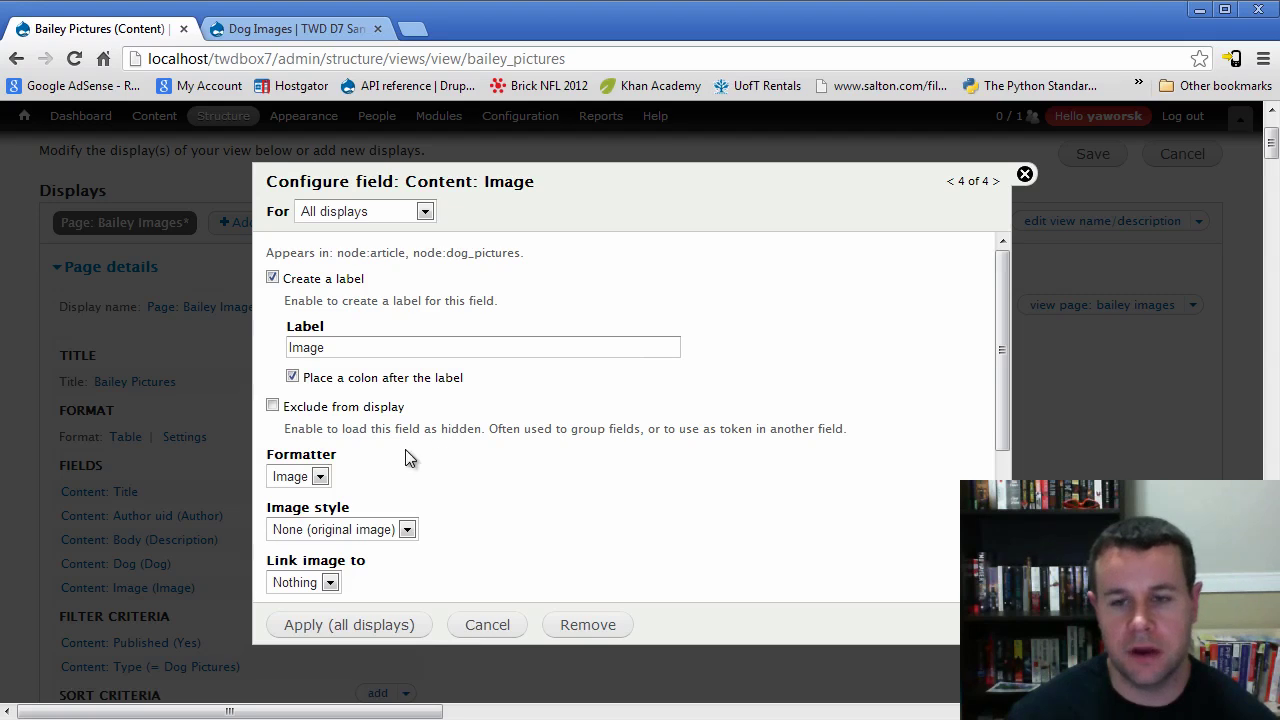
Step: Keep the Image formatter for the Image field, set its image style to thumbnail and link the image to Content
click(320, 477)
click(308, 510)
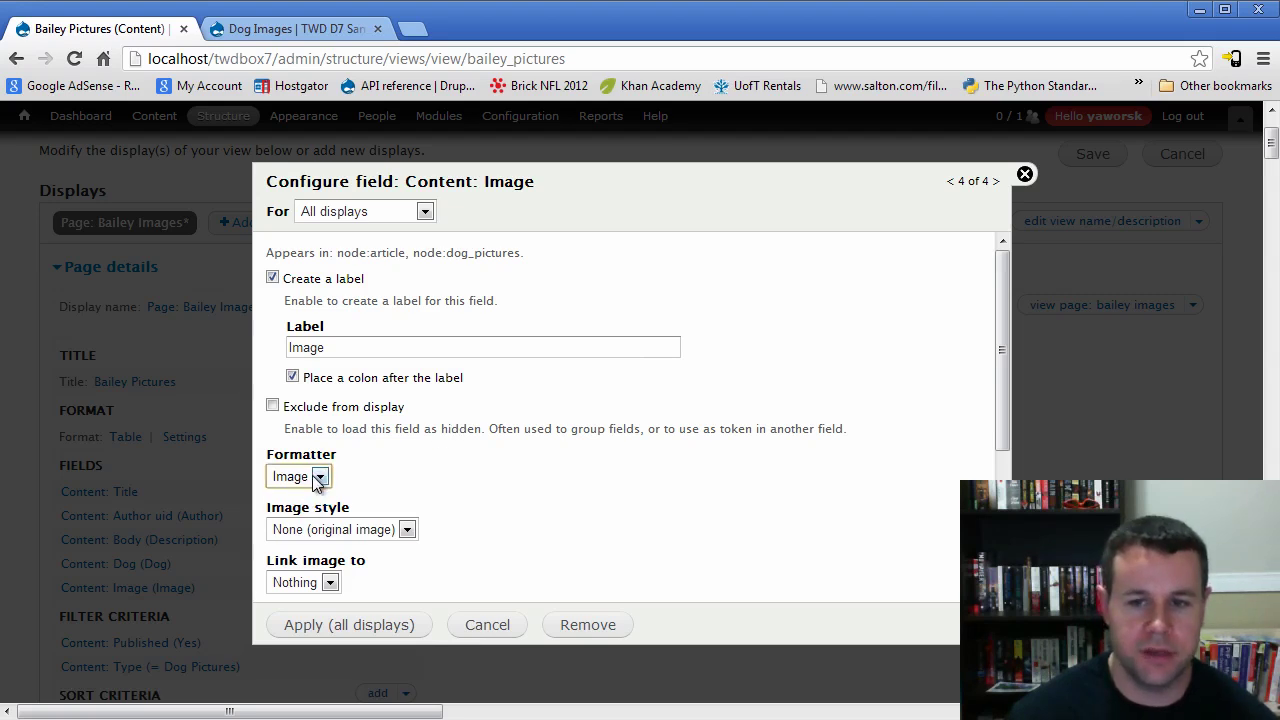
click(407, 529)
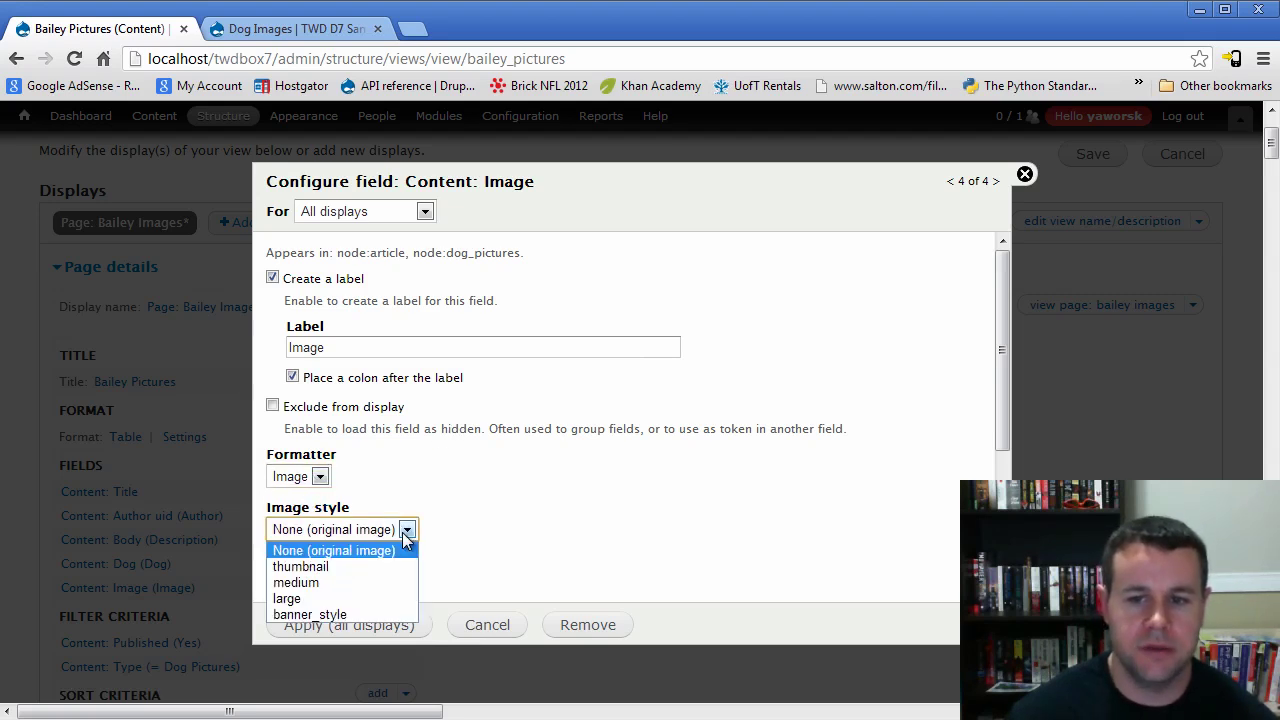
click(325, 568)
scroll(470, 520, down, 2)
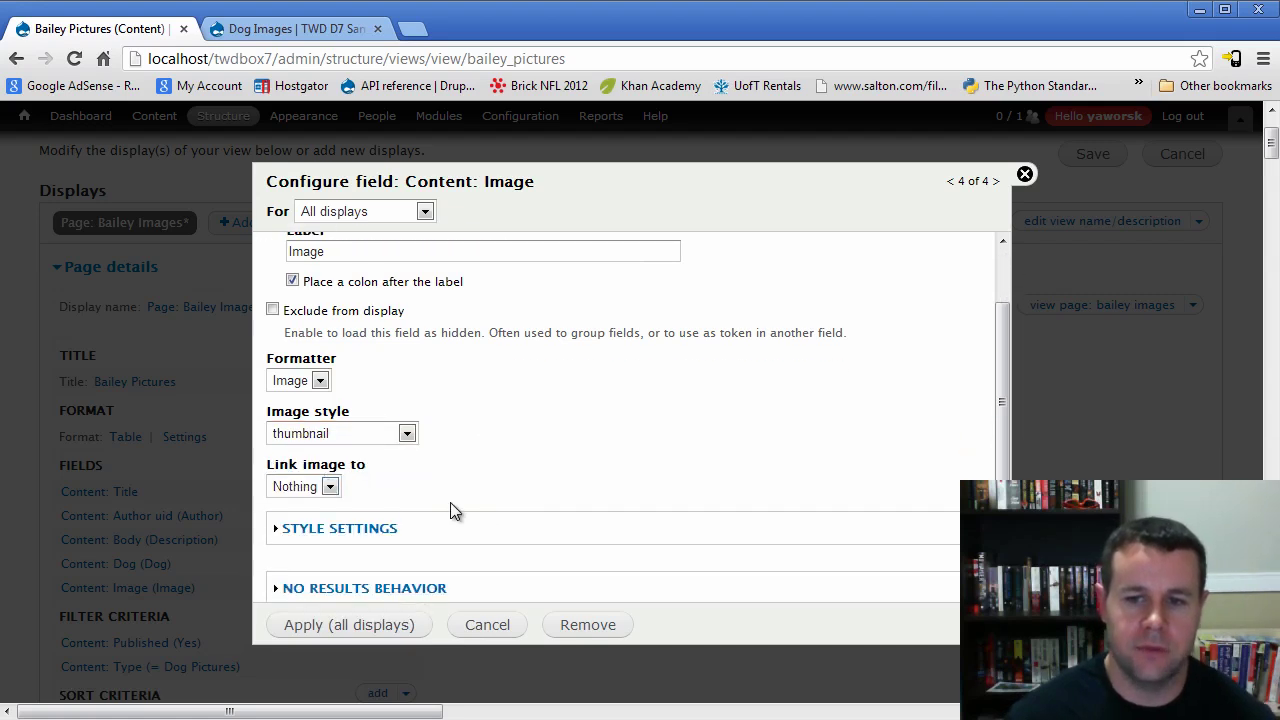
click(331, 487)
click(312, 522)
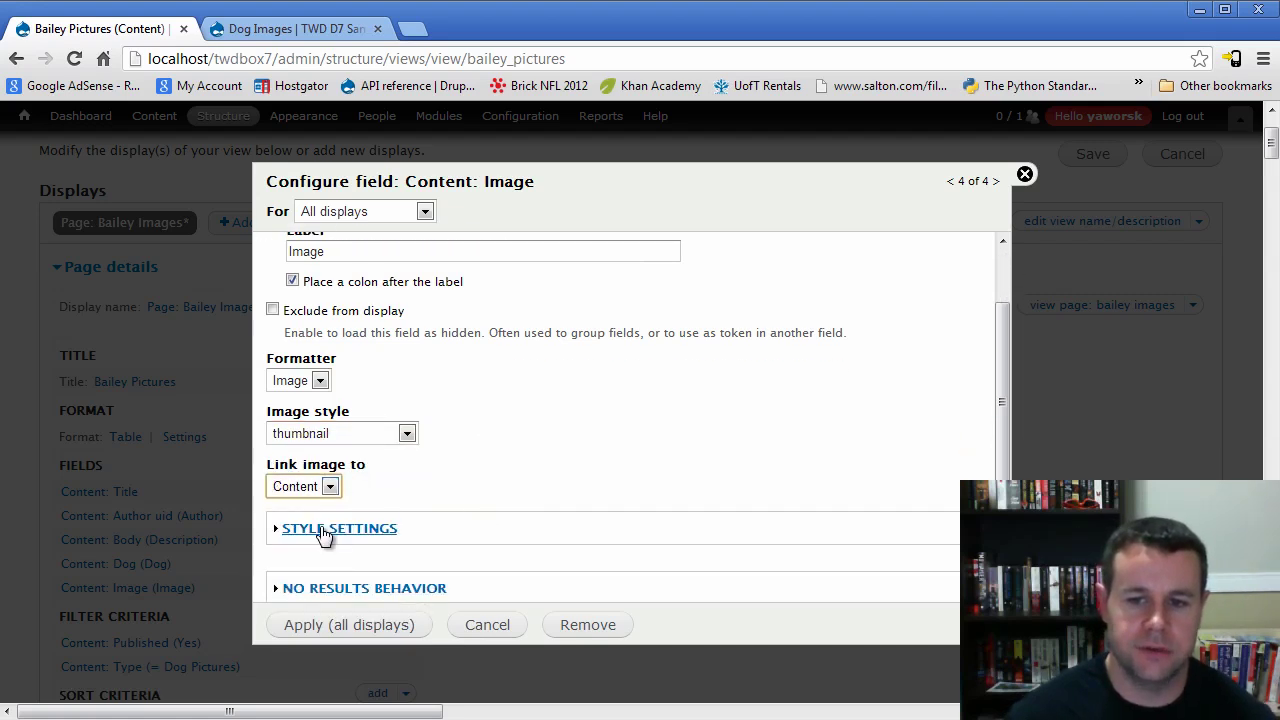
Step: Review the Image field's style settings and no results behavior options
scroll(450, 455, down, 1)
click(375, 466)
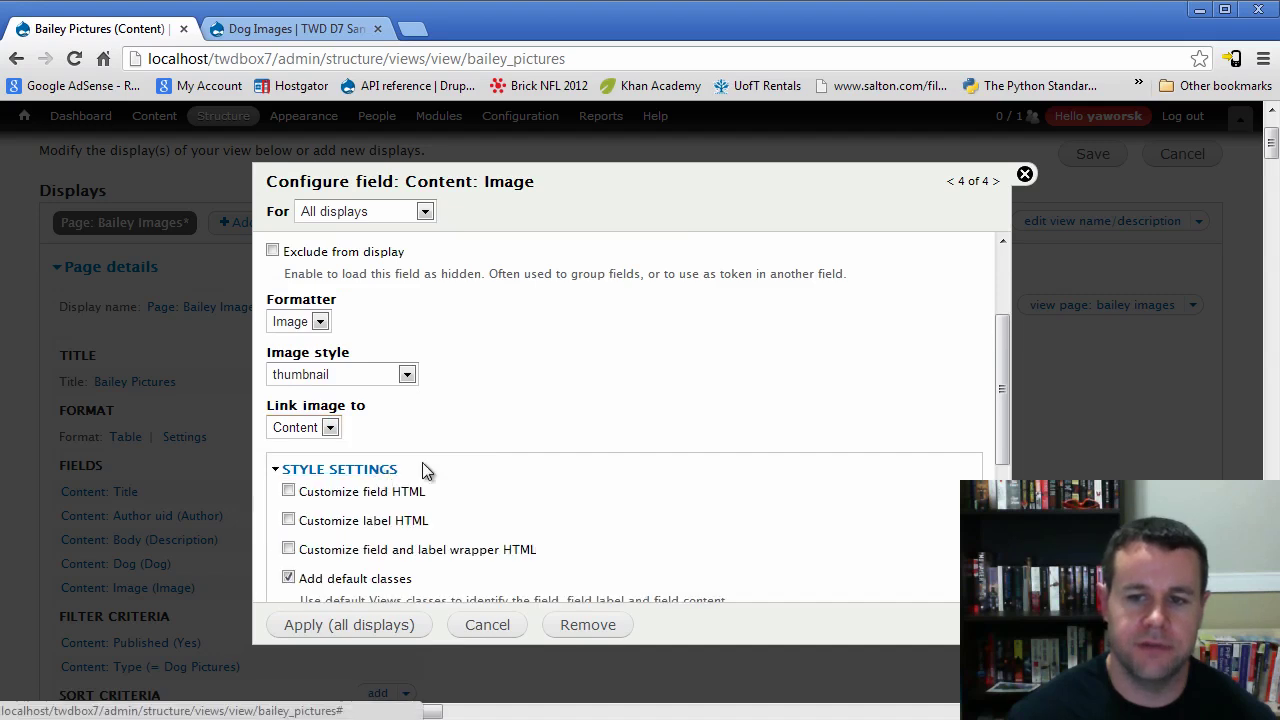
scroll(537, 450, down, 2)
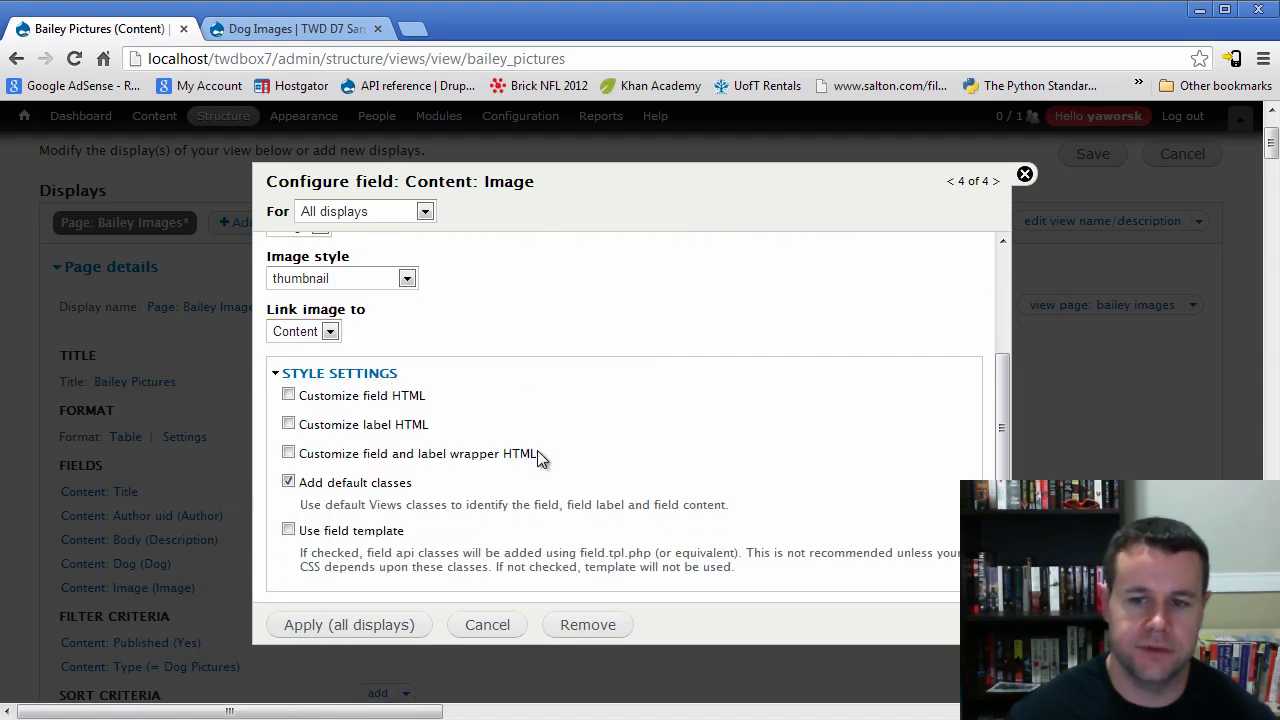
click(375, 378)
click(365, 455)
scroll(411, 471, down, 2)
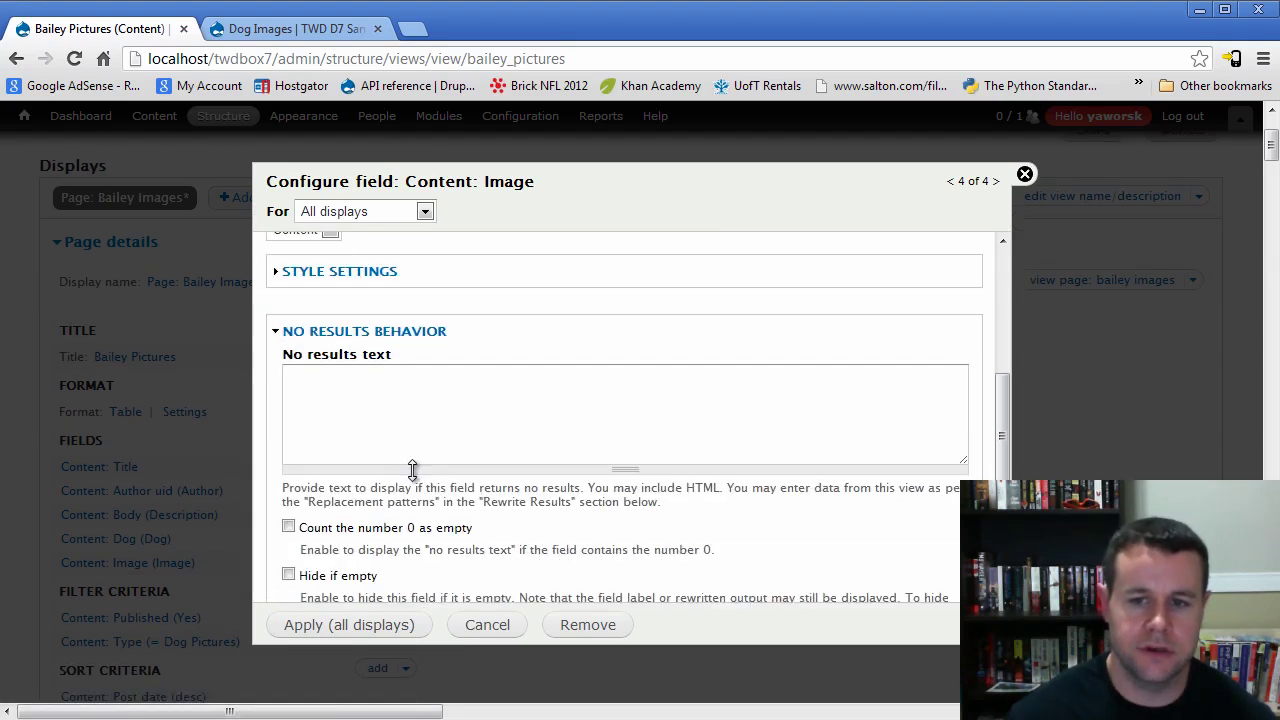
scroll(405, 440, down, 1)
scroll(368, 300, up, 1)
click(366, 289)
Step: Examine the Image field's rewrite results options, including output rewriting, link output and trimming
click(378, 515)
scroll(443, 509, down, 3)
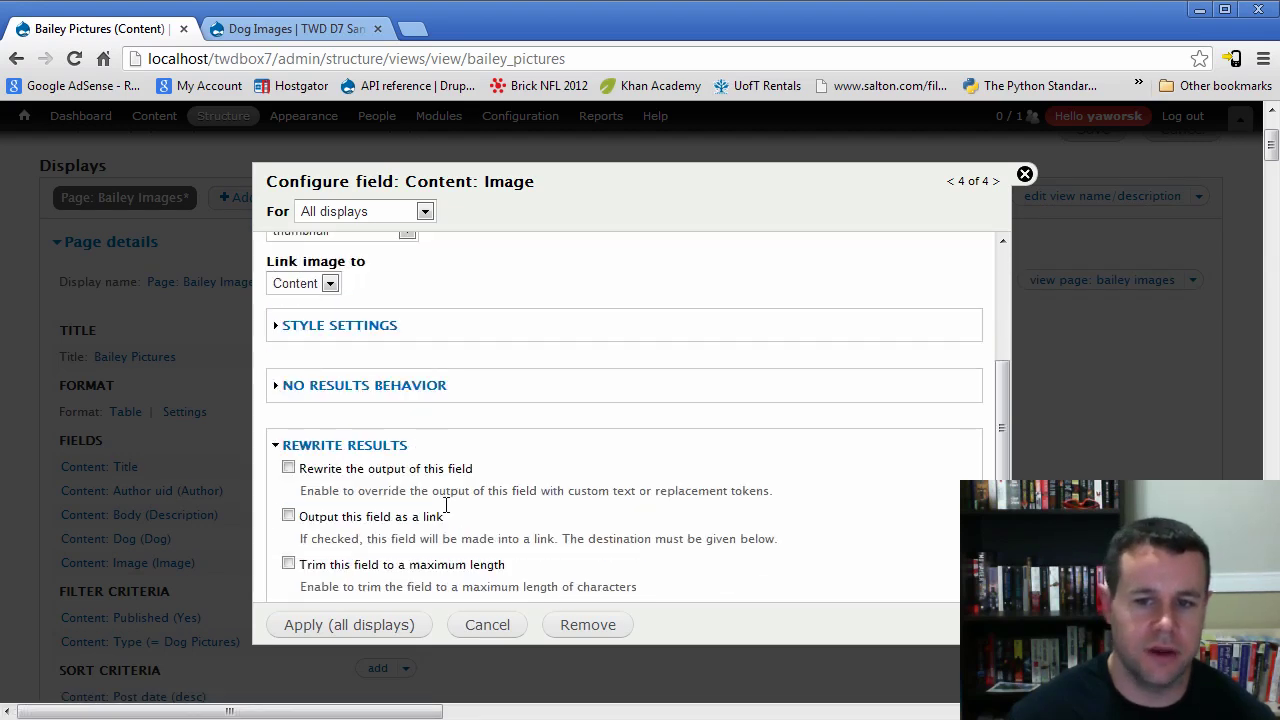
scroll(446, 500, up, 3)
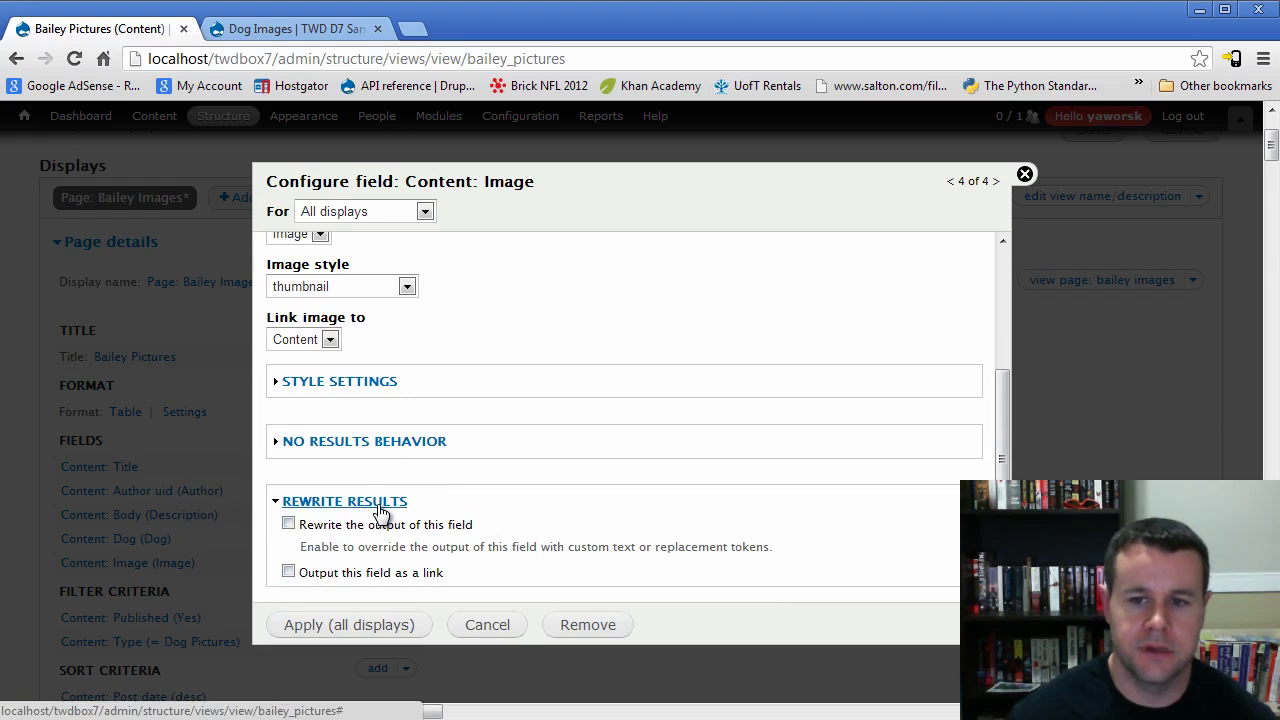
click(372, 503)
Step: Keep fid as the Image field's click sort column and apply the field's configuration to all displays
click(320, 590)
scroll(411, 498, down, 3)
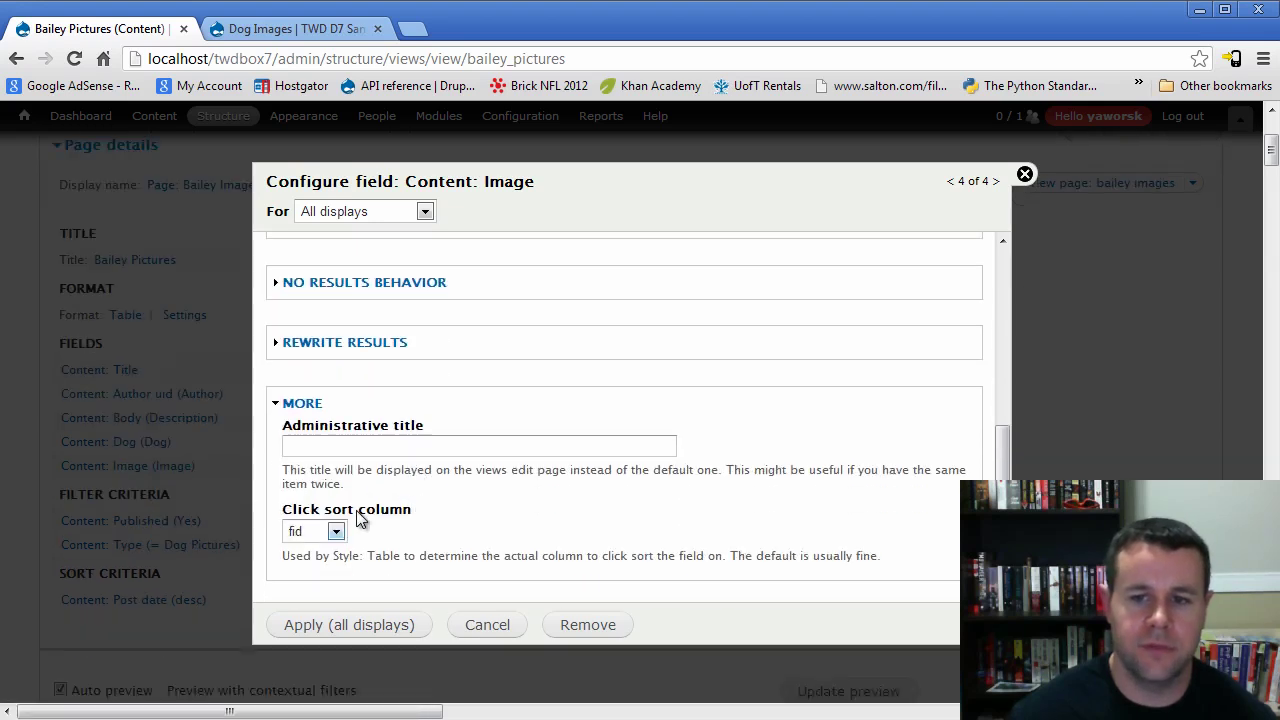
click(336, 531)
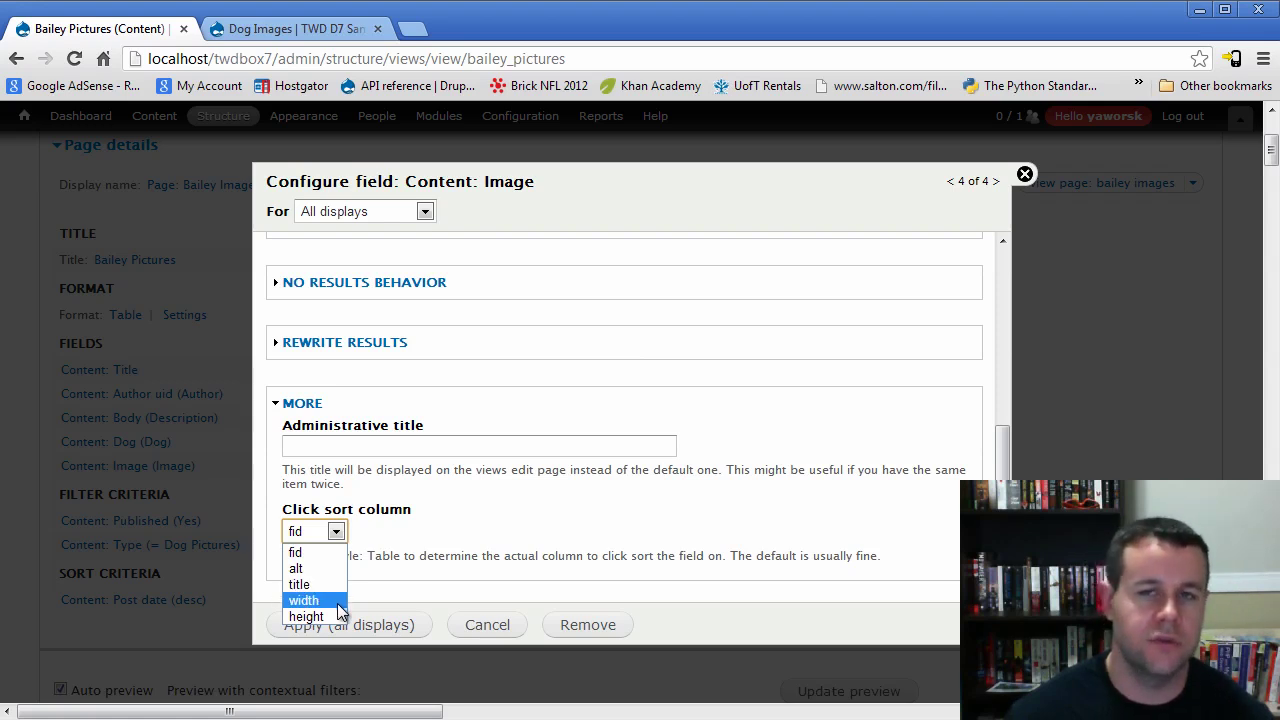
click(325, 552)
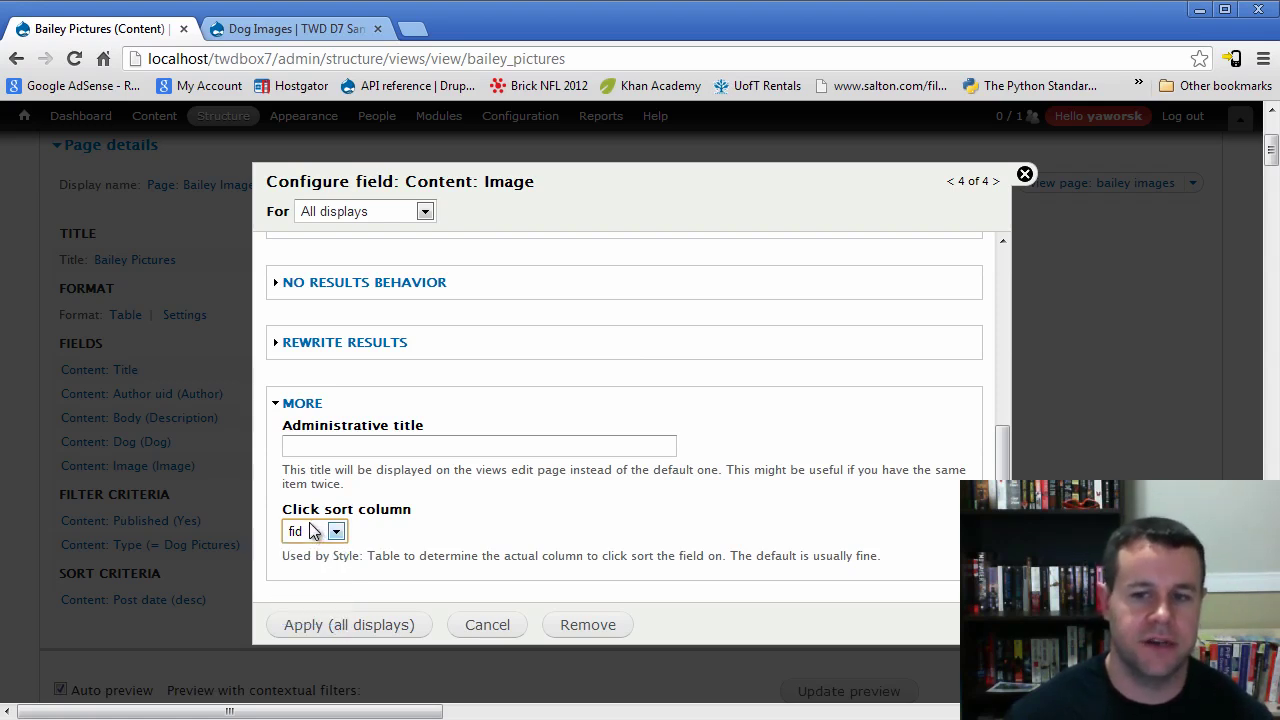
click(373, 625)
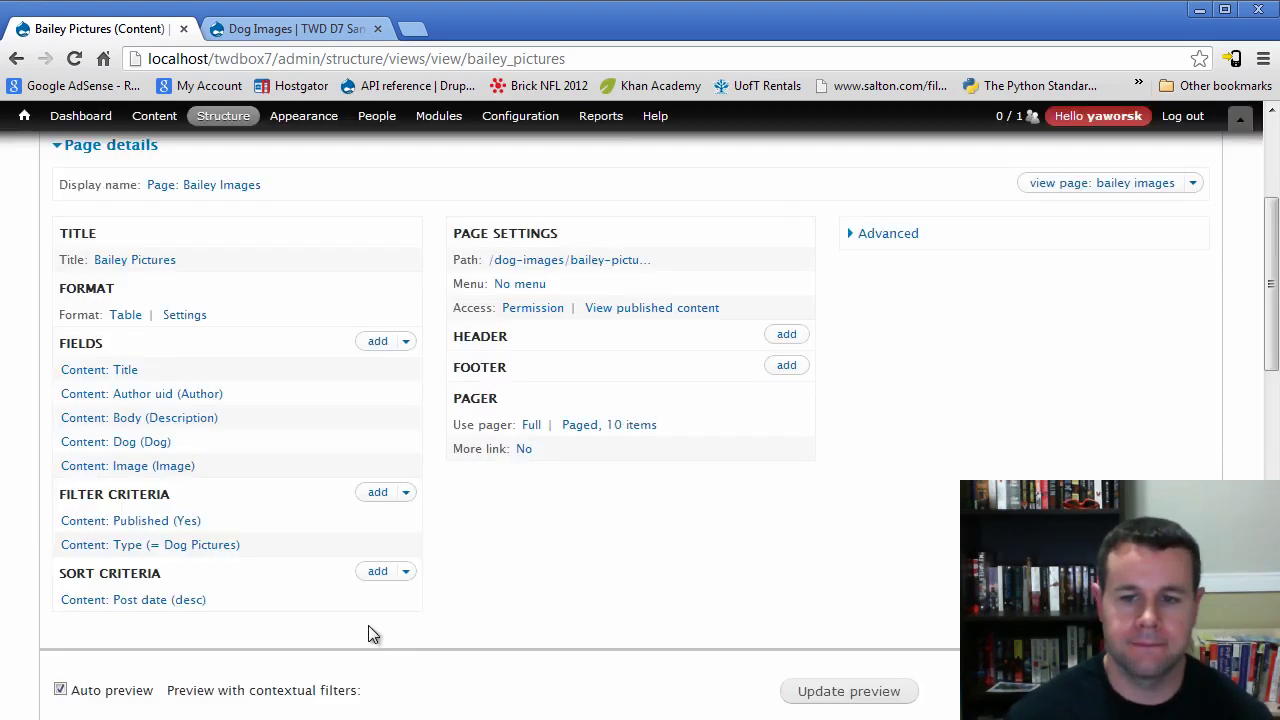
Step: Examine the view's preview, including the query, title and table columns with the listed dog pictures
scroll(774, 502, down, 4)
scroll(790, 470, down, 6)
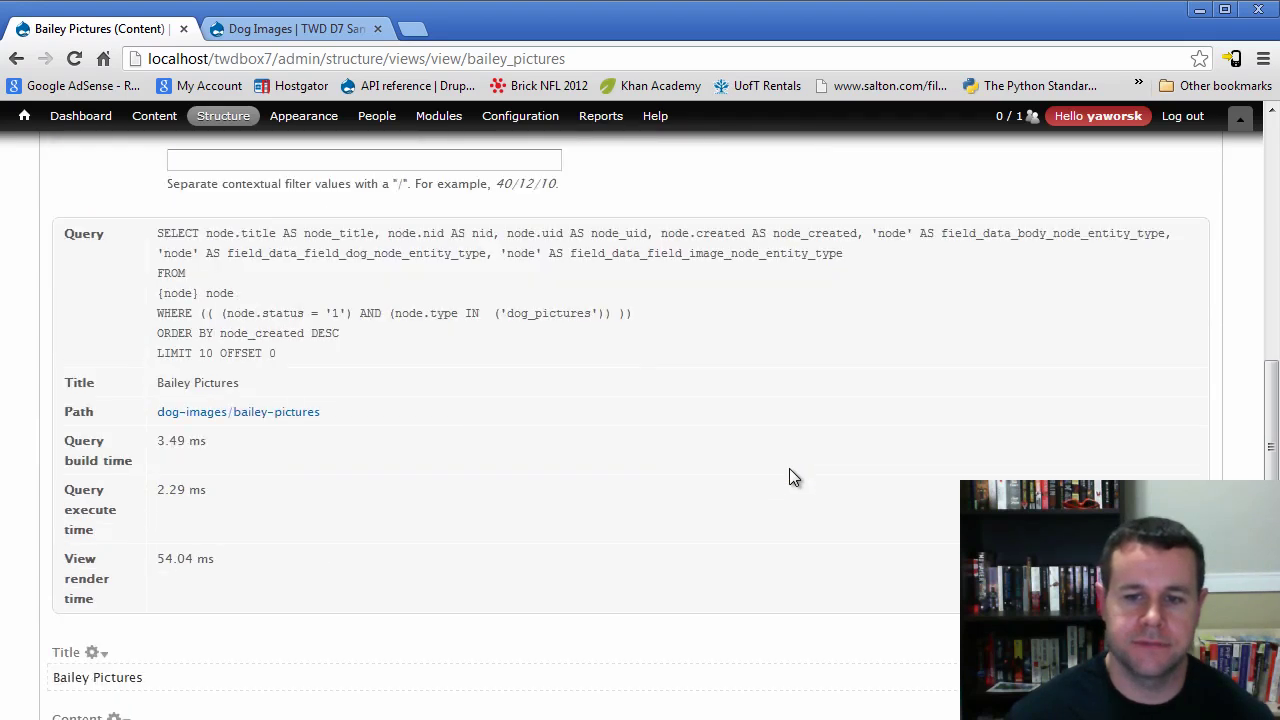
scroll(731, 497, down, 1)
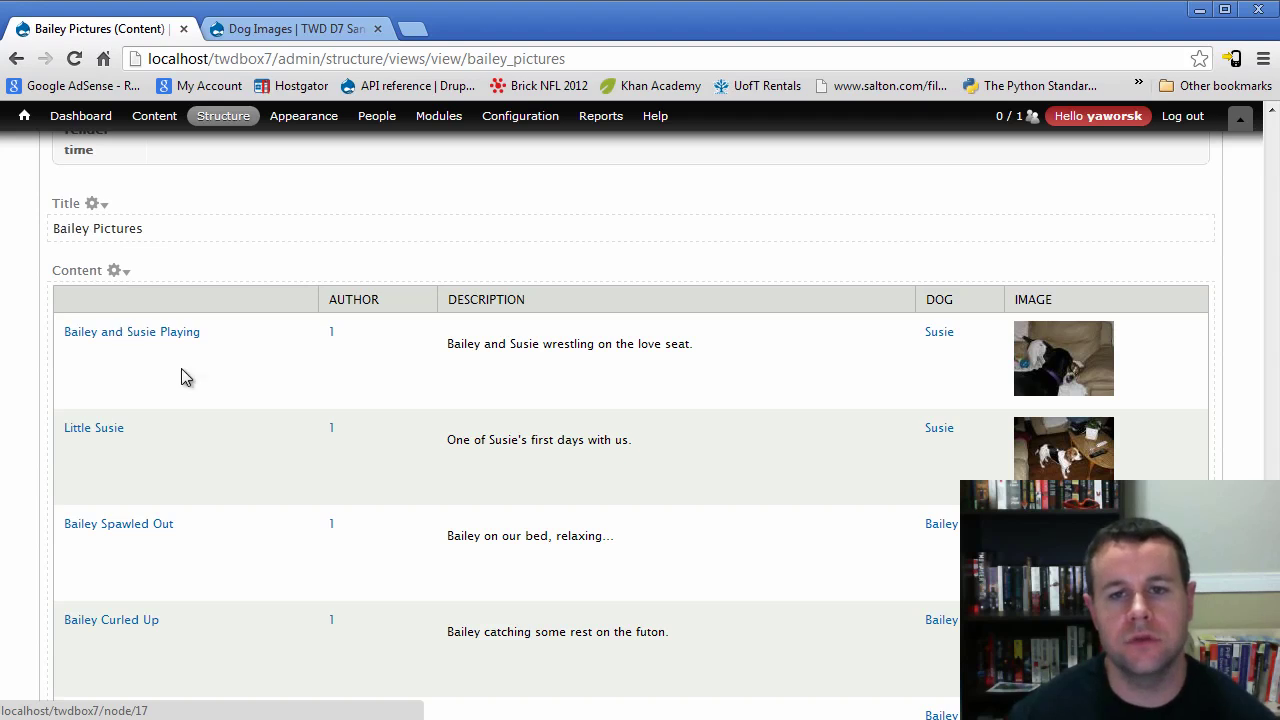
scroll(135, 332, up, 1)
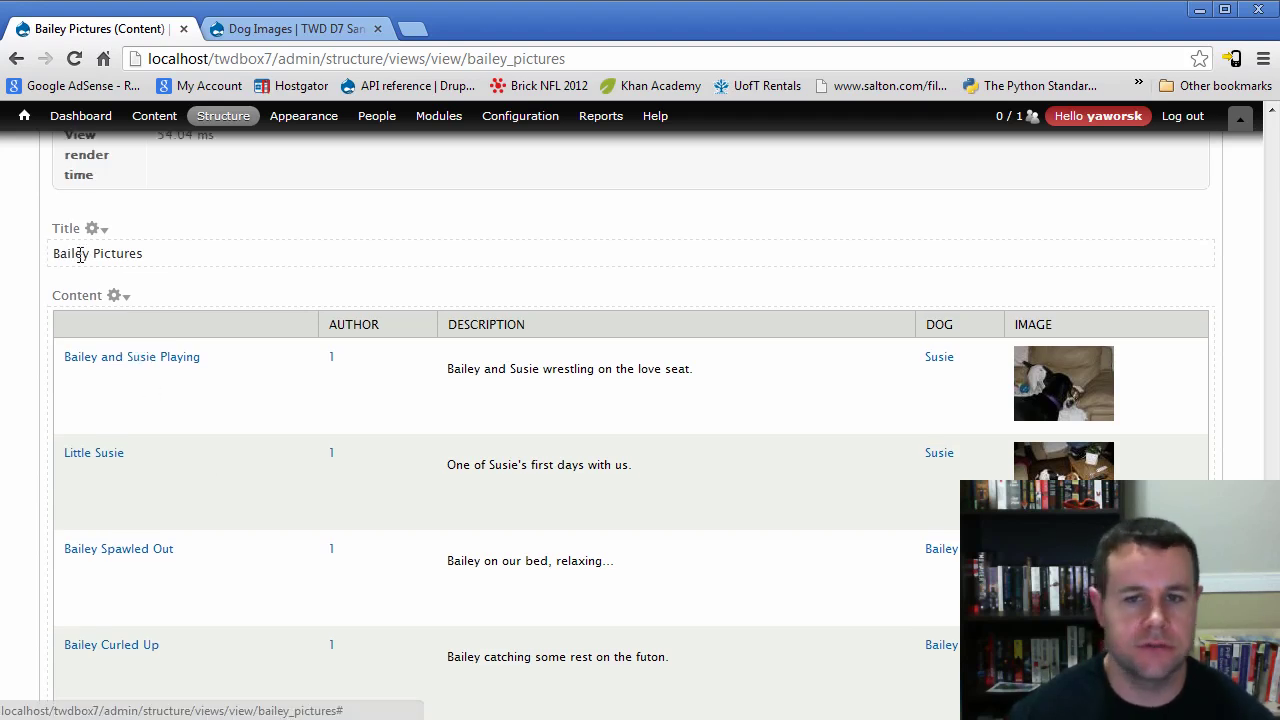
scroll(280, 275, down, 1)
scroll(280, 275, down, 3)
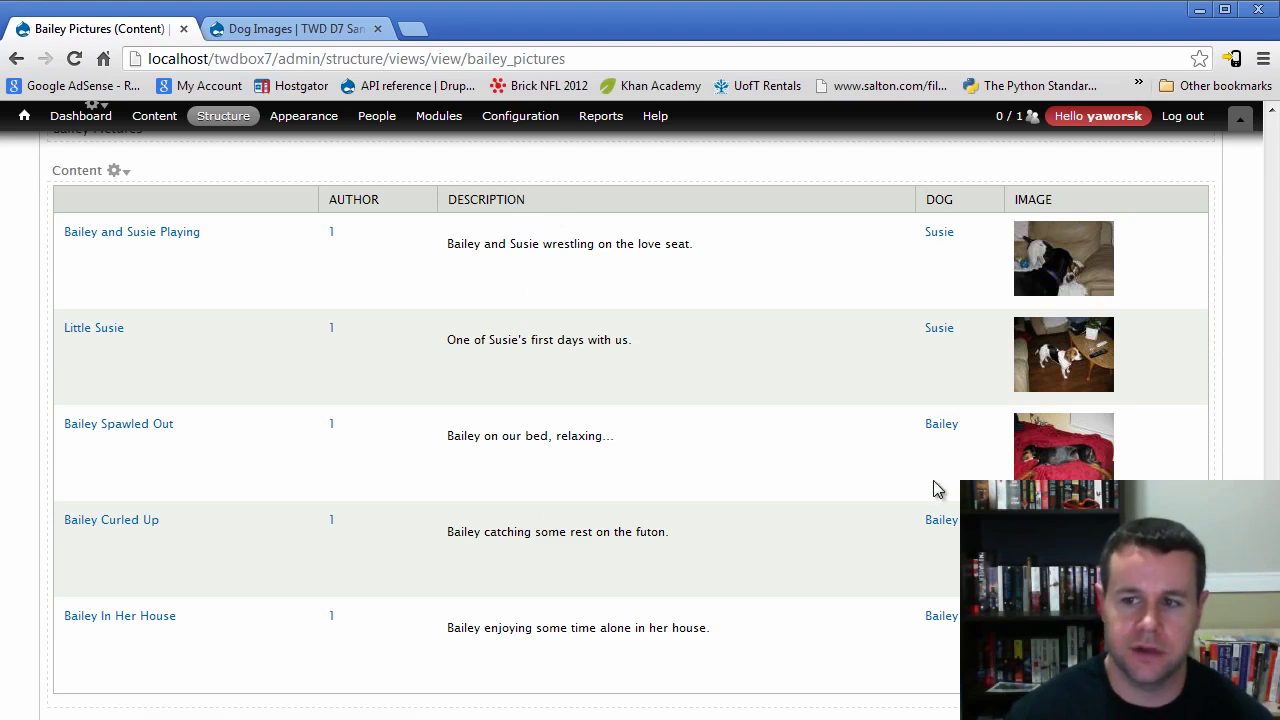
scroll(1171, 371, down, 1)
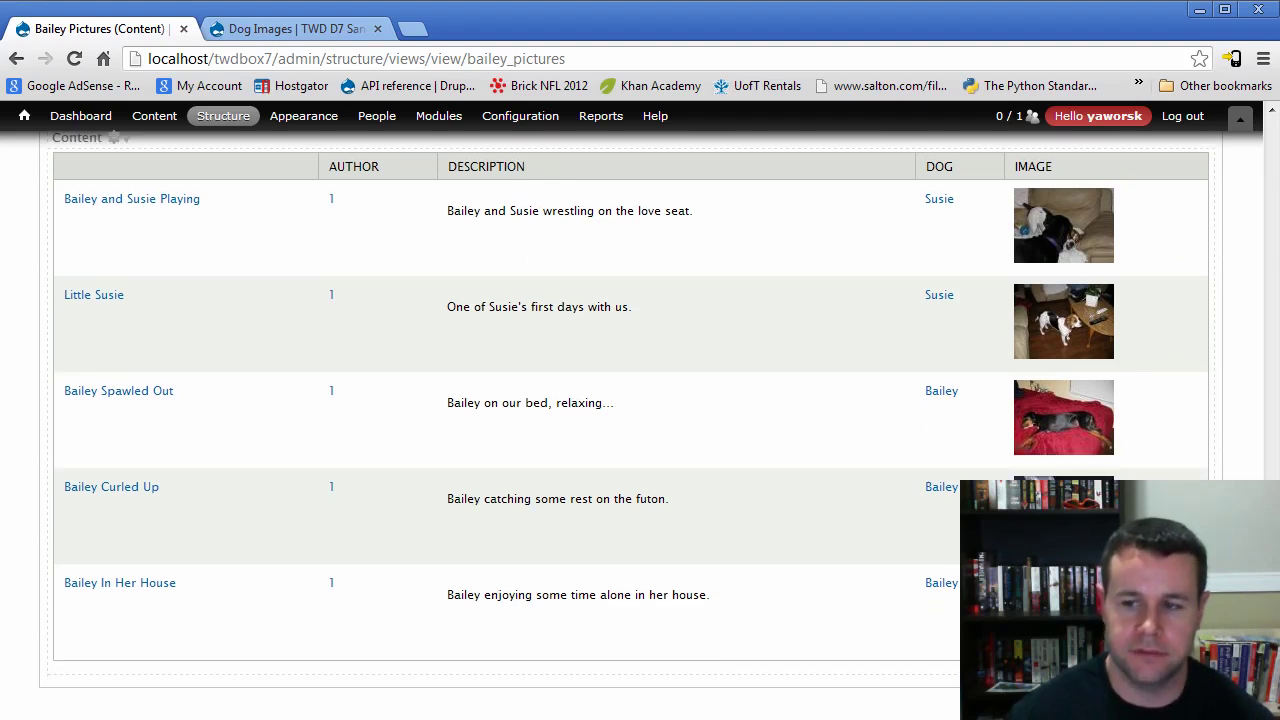
scroll(1033, 426, up, 1)
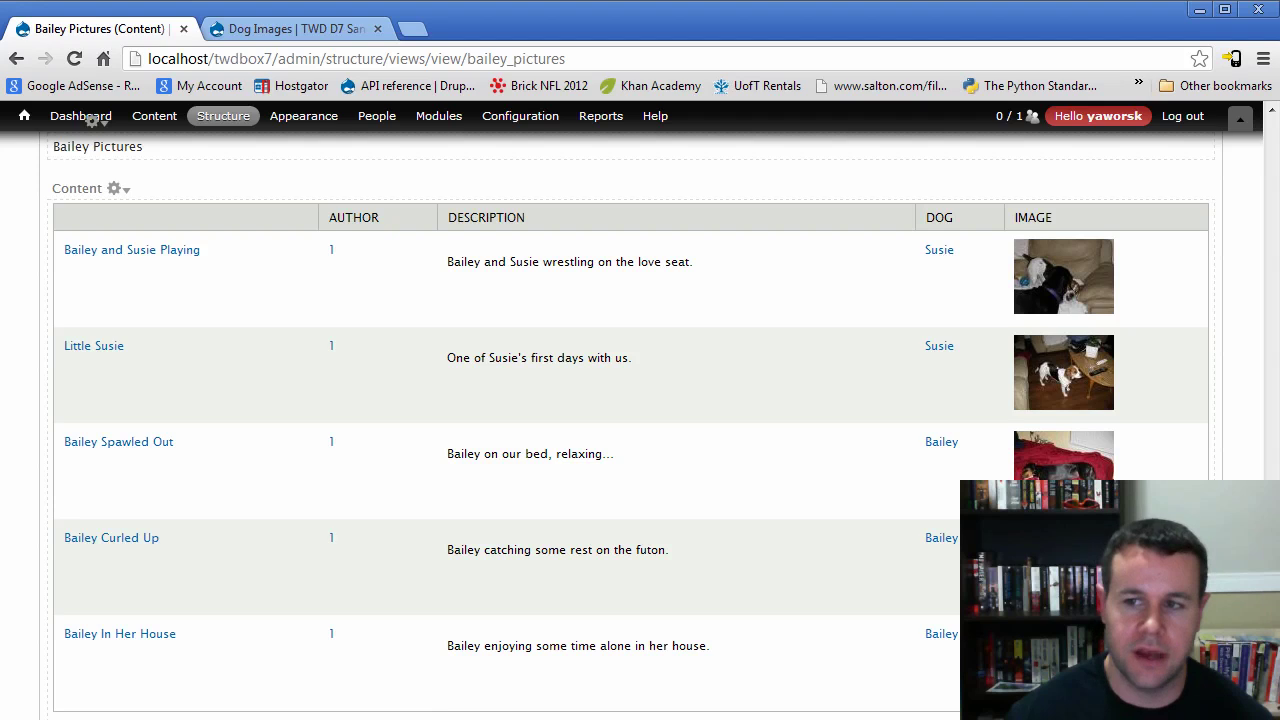
Step: Create the label Picture Name for the Title field and apply it to all displays
scroll(630, 420, up, 6)
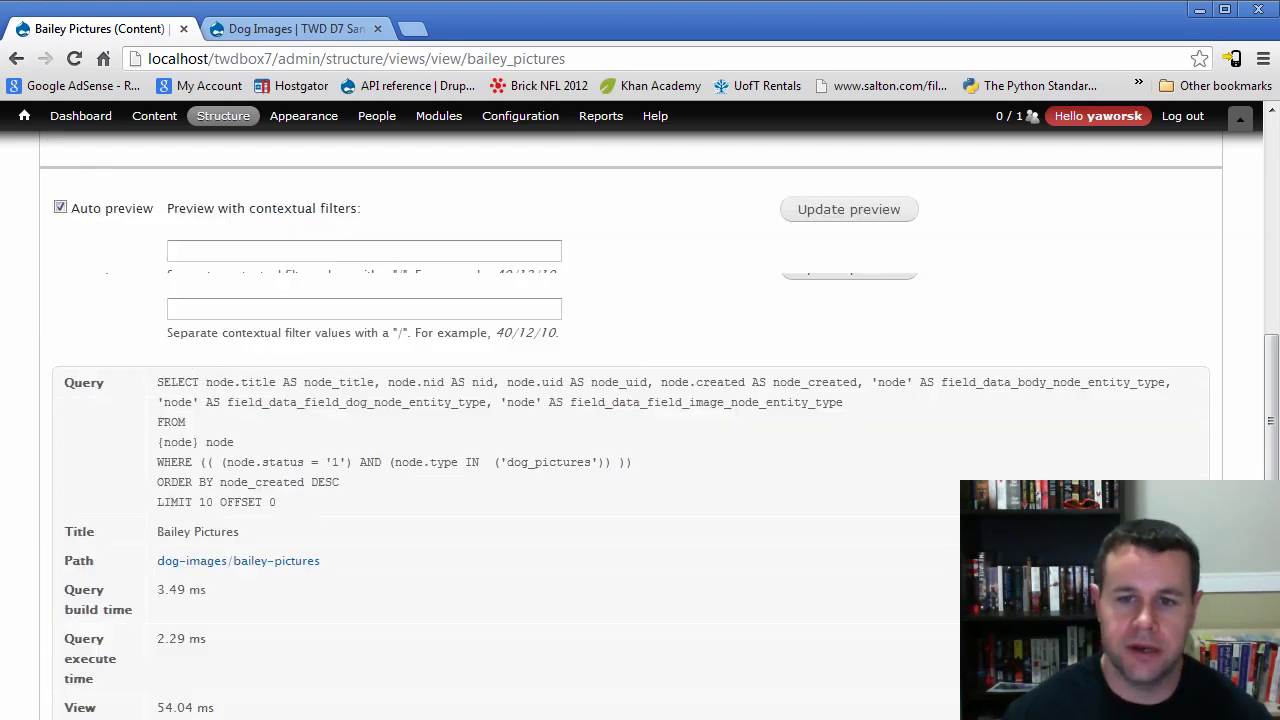
scroll(847, 599, up, 3)
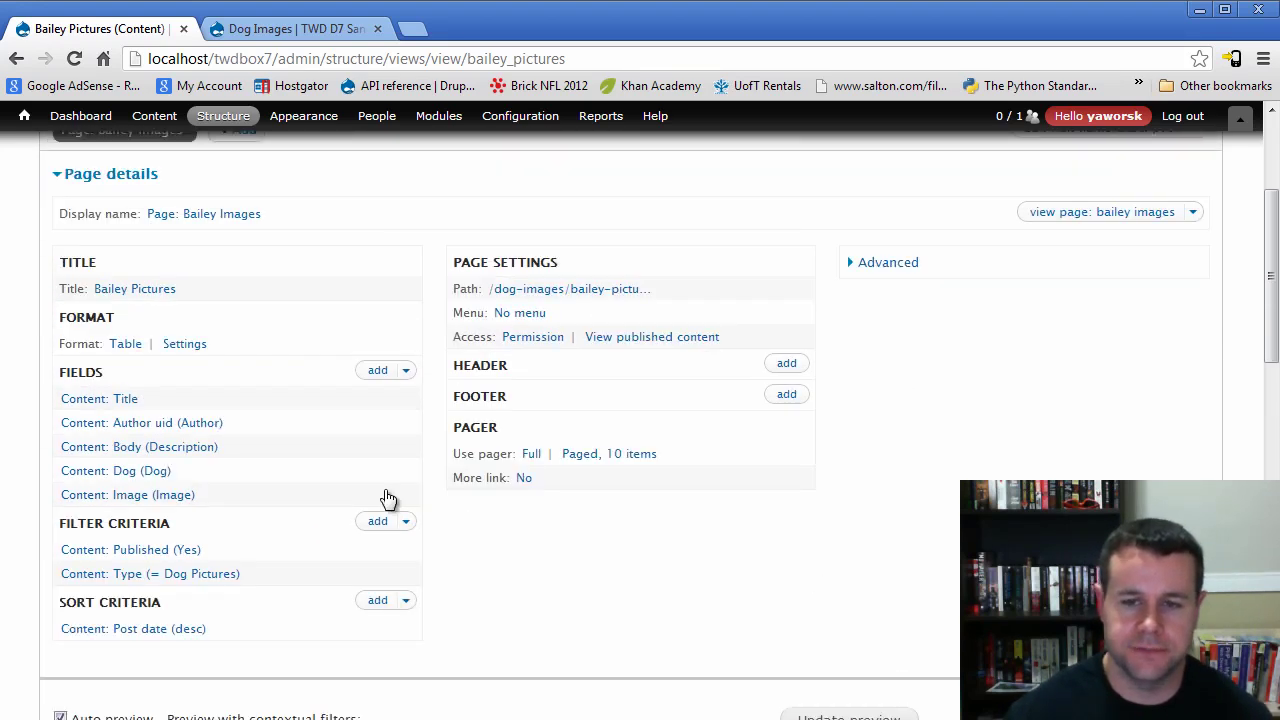
click(91, 438)
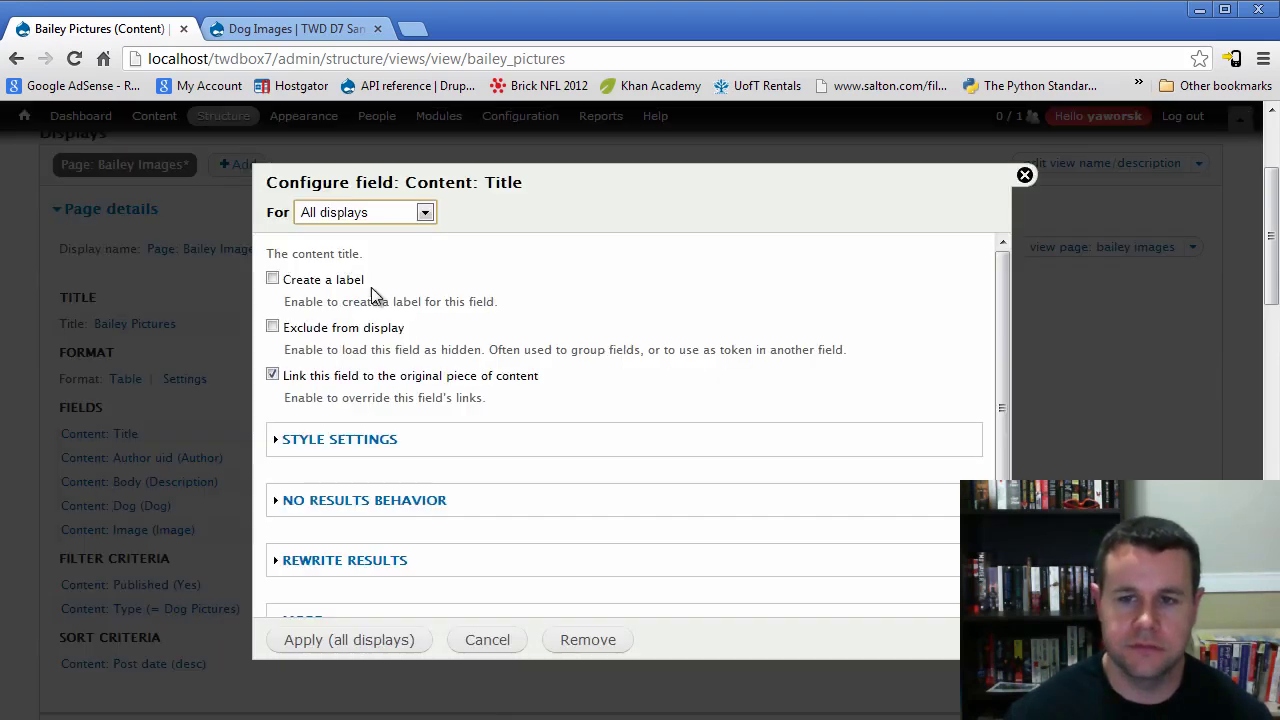
click(341, 281)
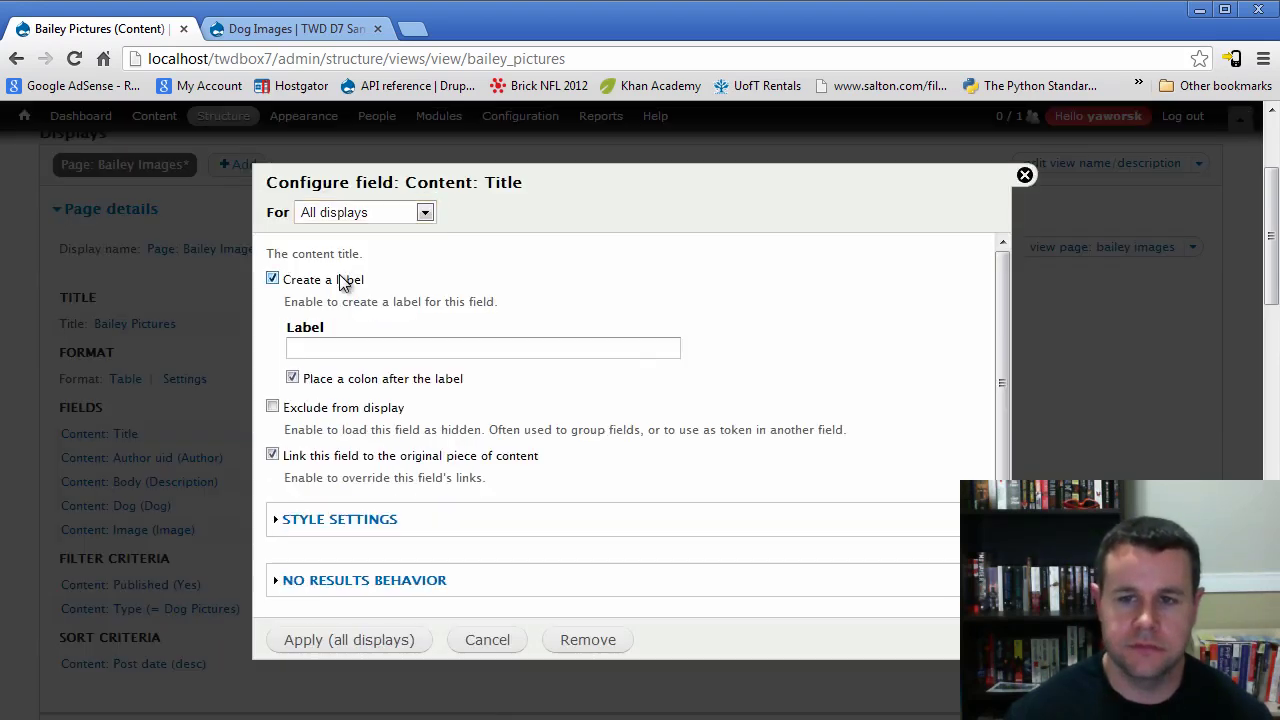
click(334, 347)
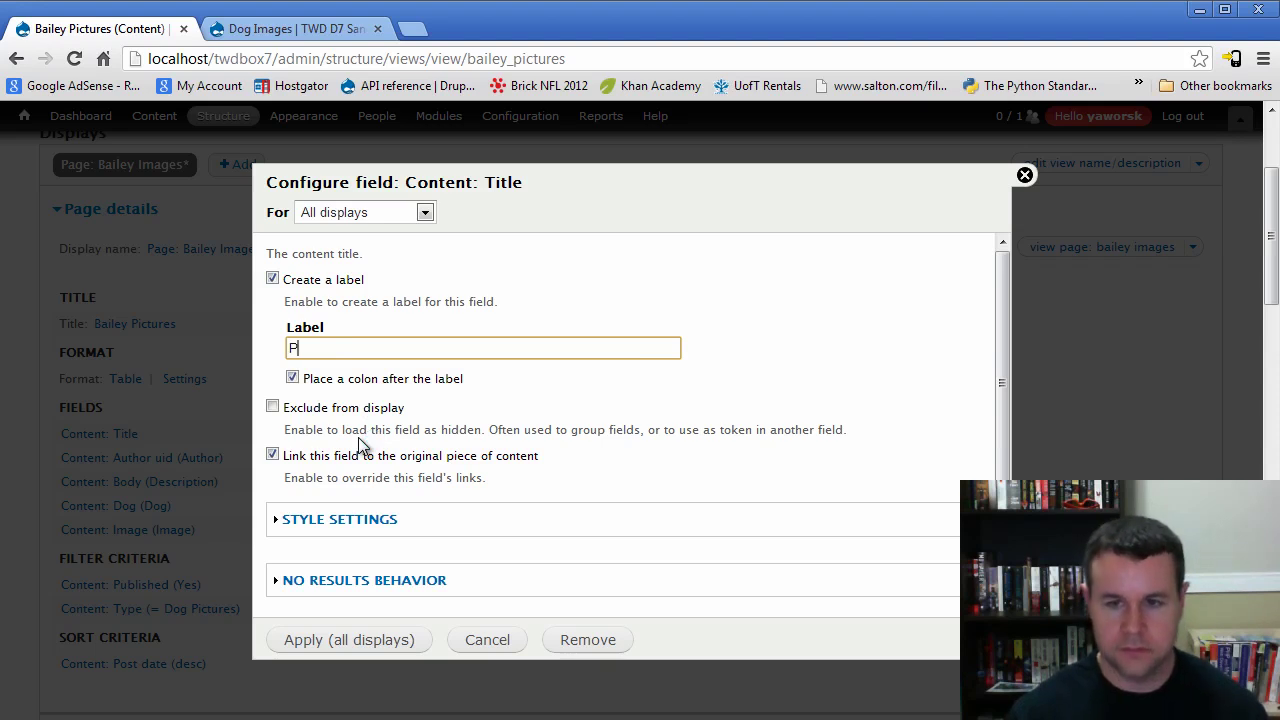
text(Picture Name)
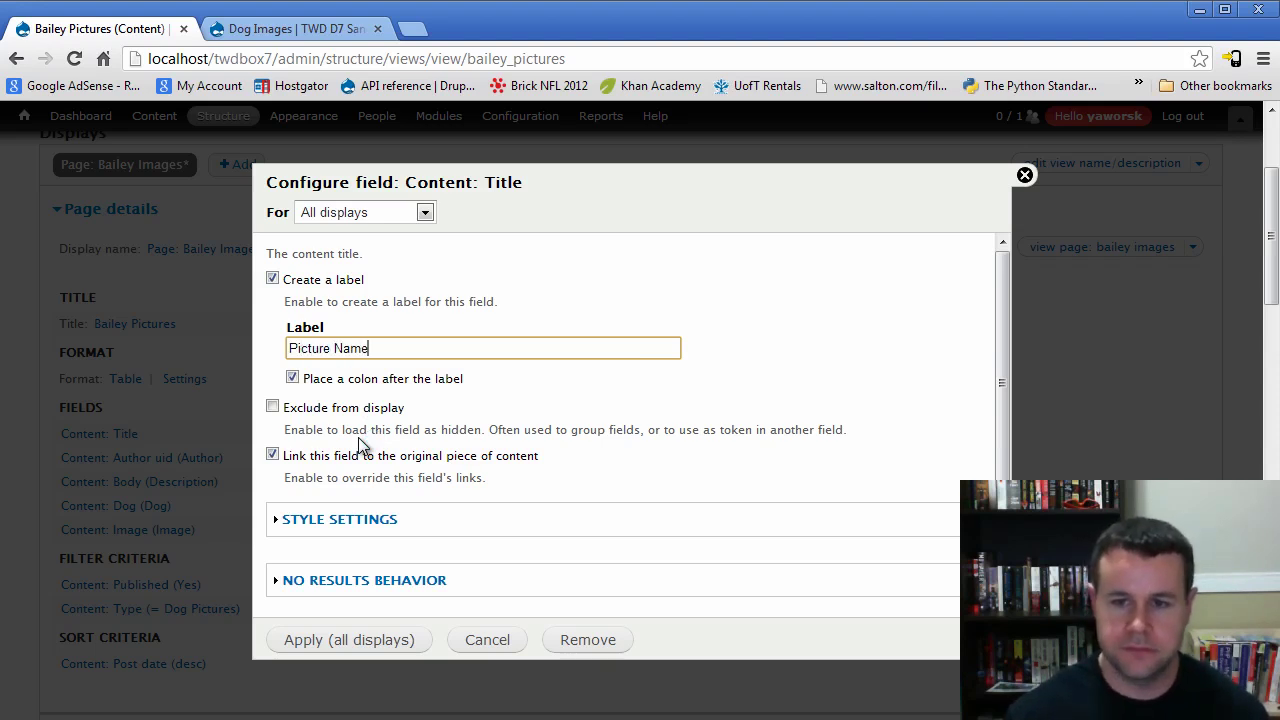
click(345, 640)
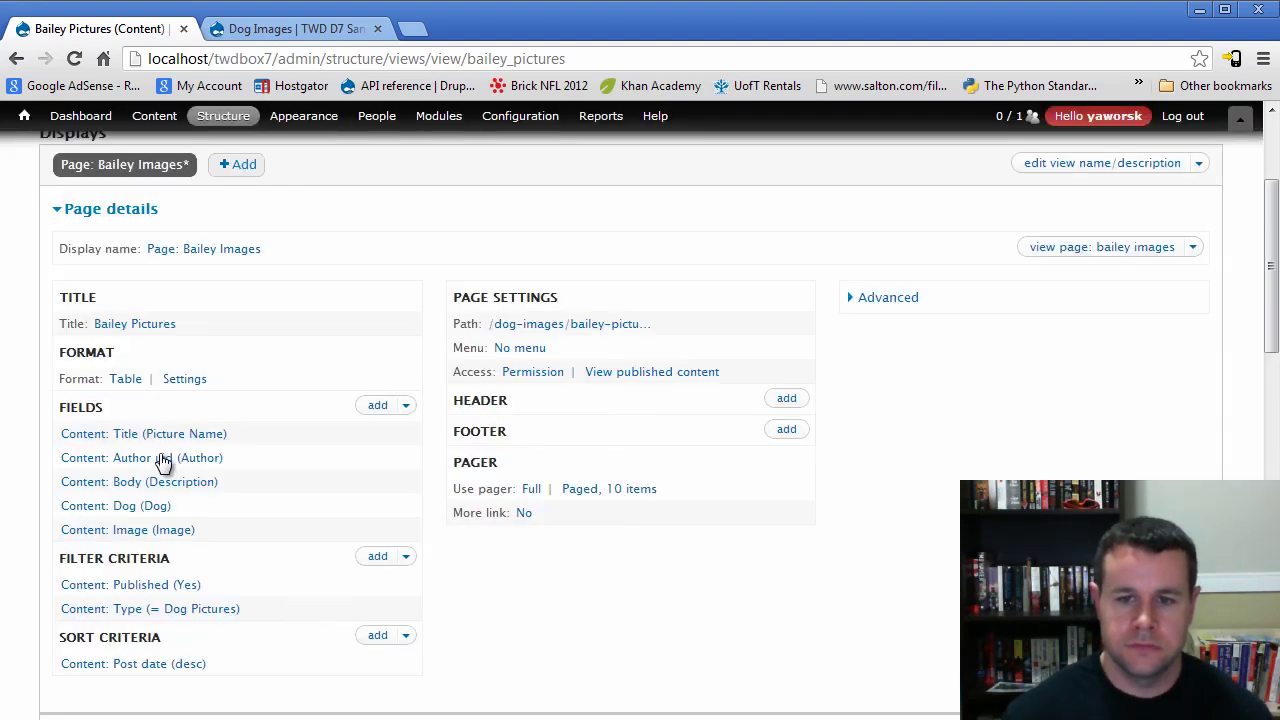
Step: Remove the Author uid field from the view and add Content: Author uid again for all displays
click(170, 460)
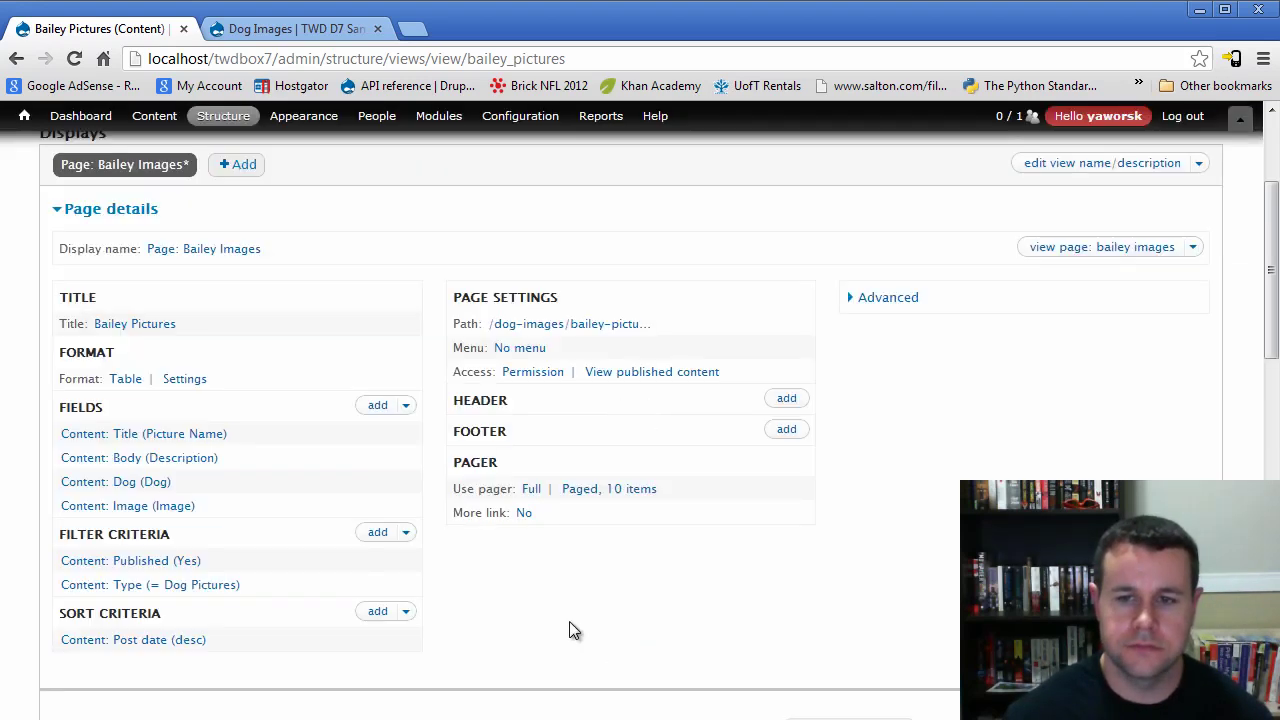
click(380, 407)
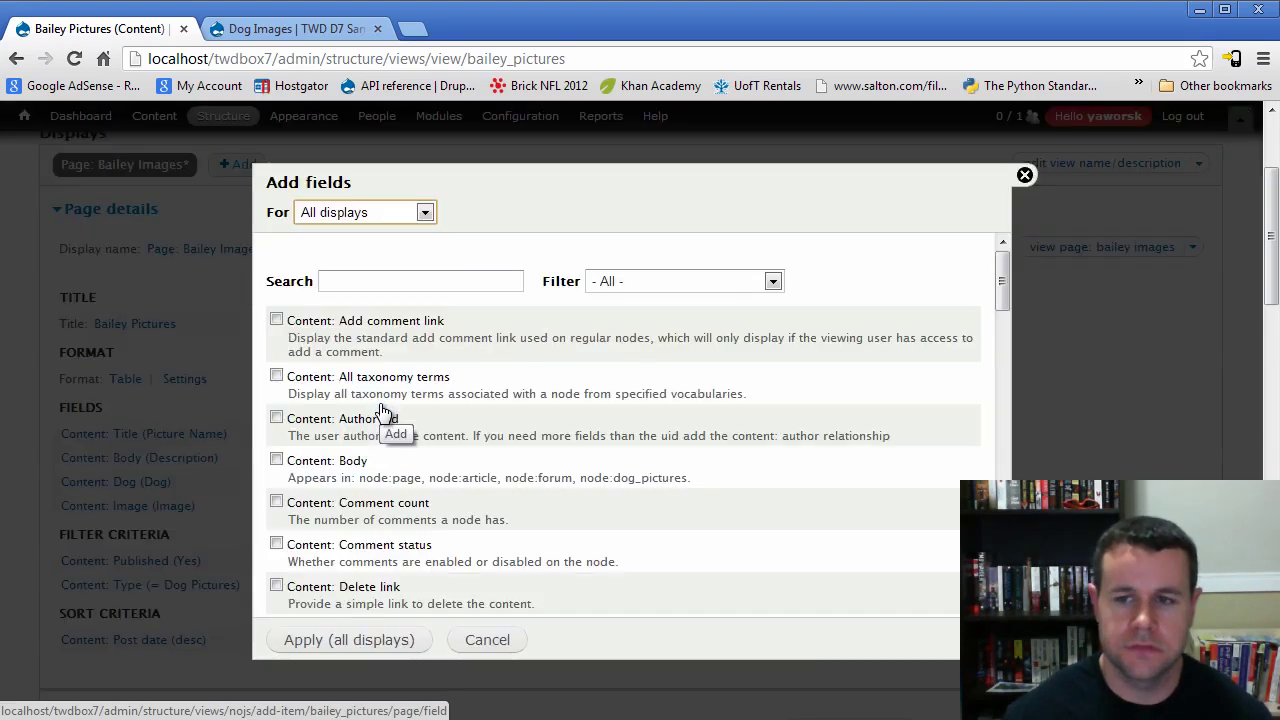
click(774, 282)
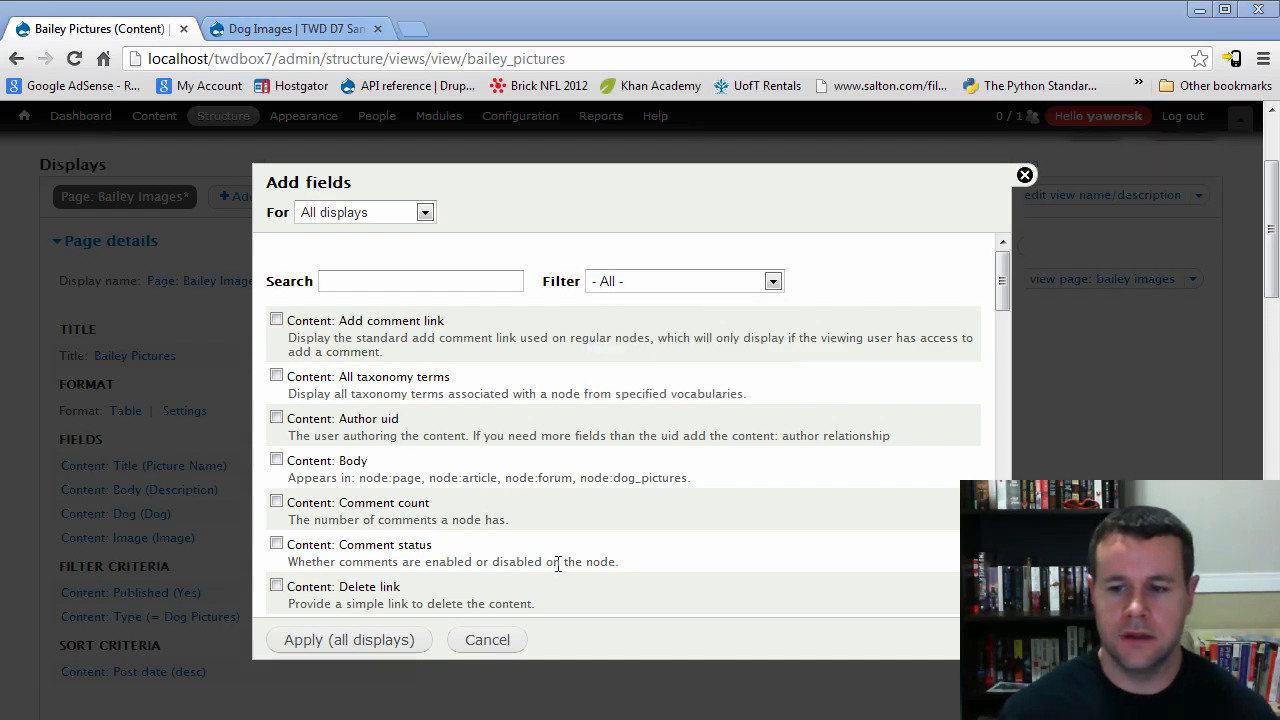
click(627, 283)
click(627, 282)
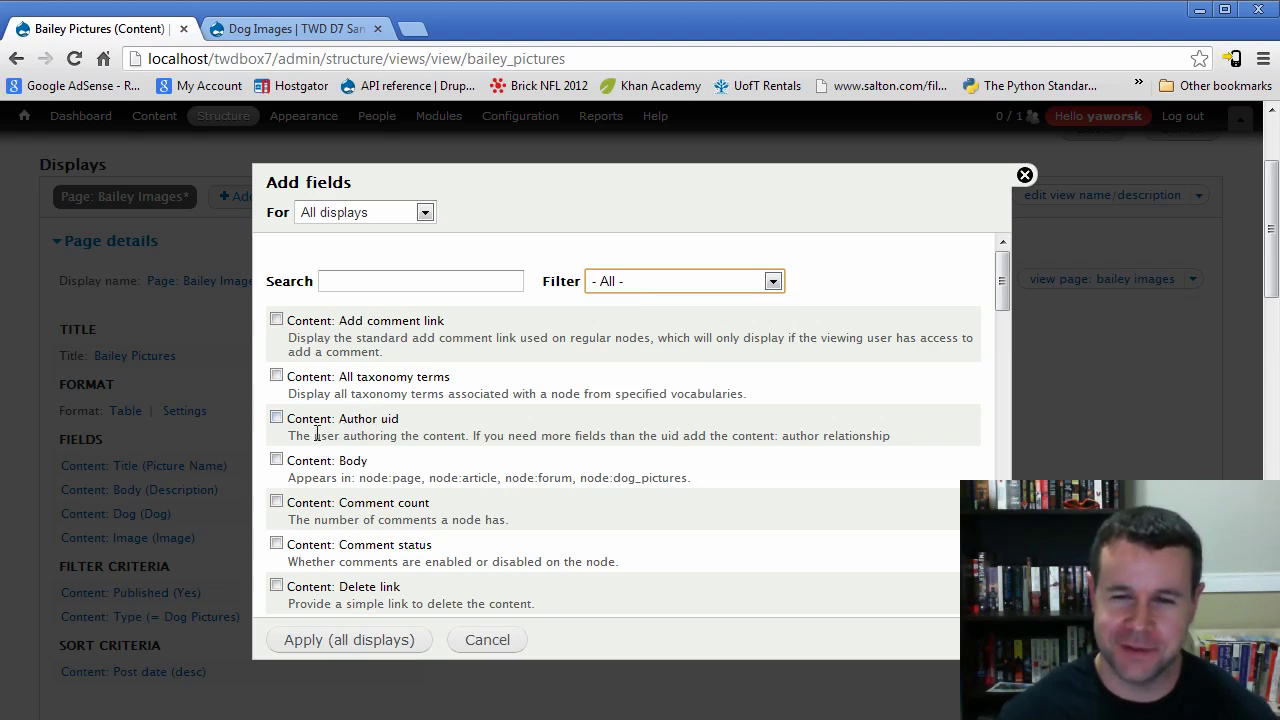
drag(314, 435, 891, 441)
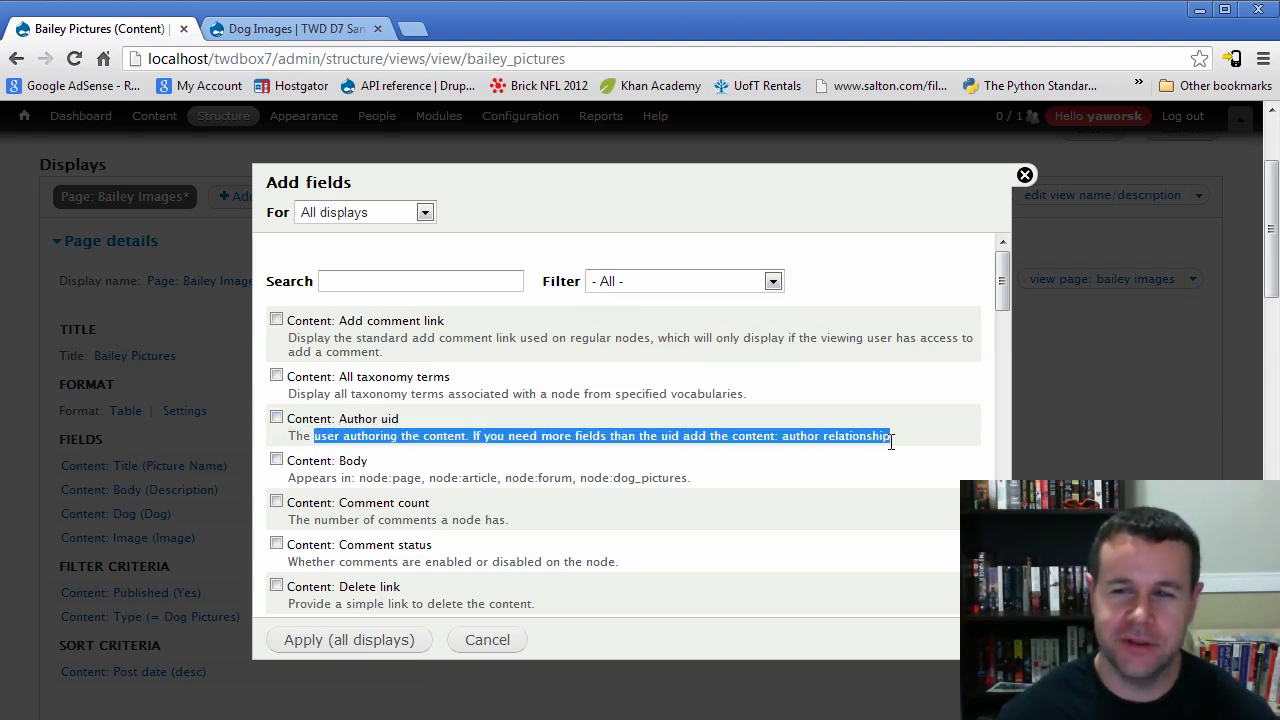
click(887, 441)
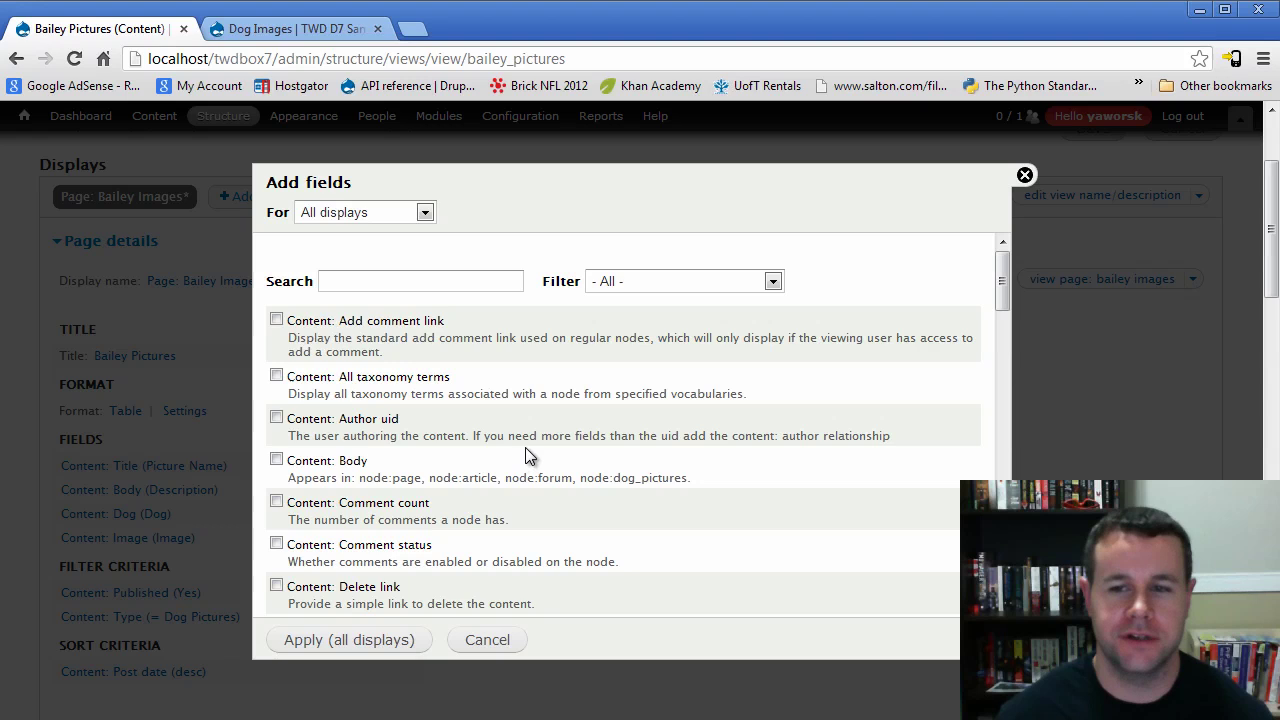
click(276, 419)
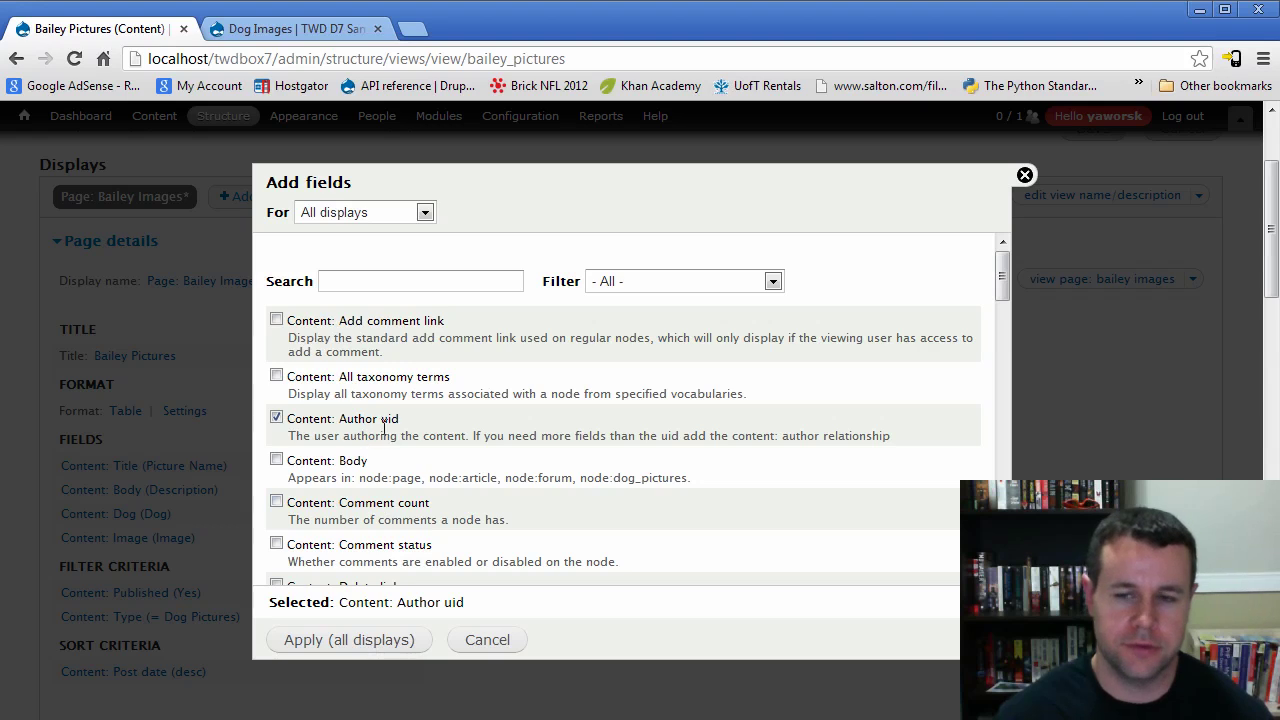
click(366, 645)
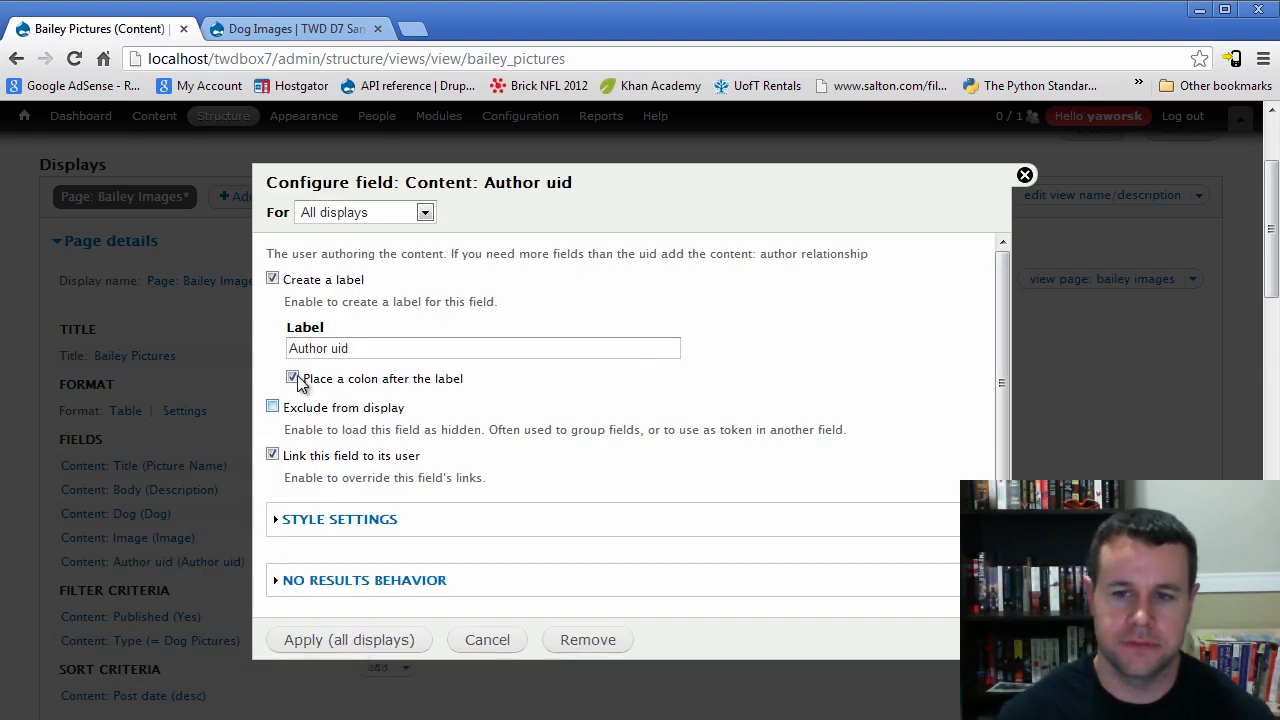
Step: Change the Author uid field's label to Author and apply it to all displays
double_click(367, 345)
key(BackSpace)
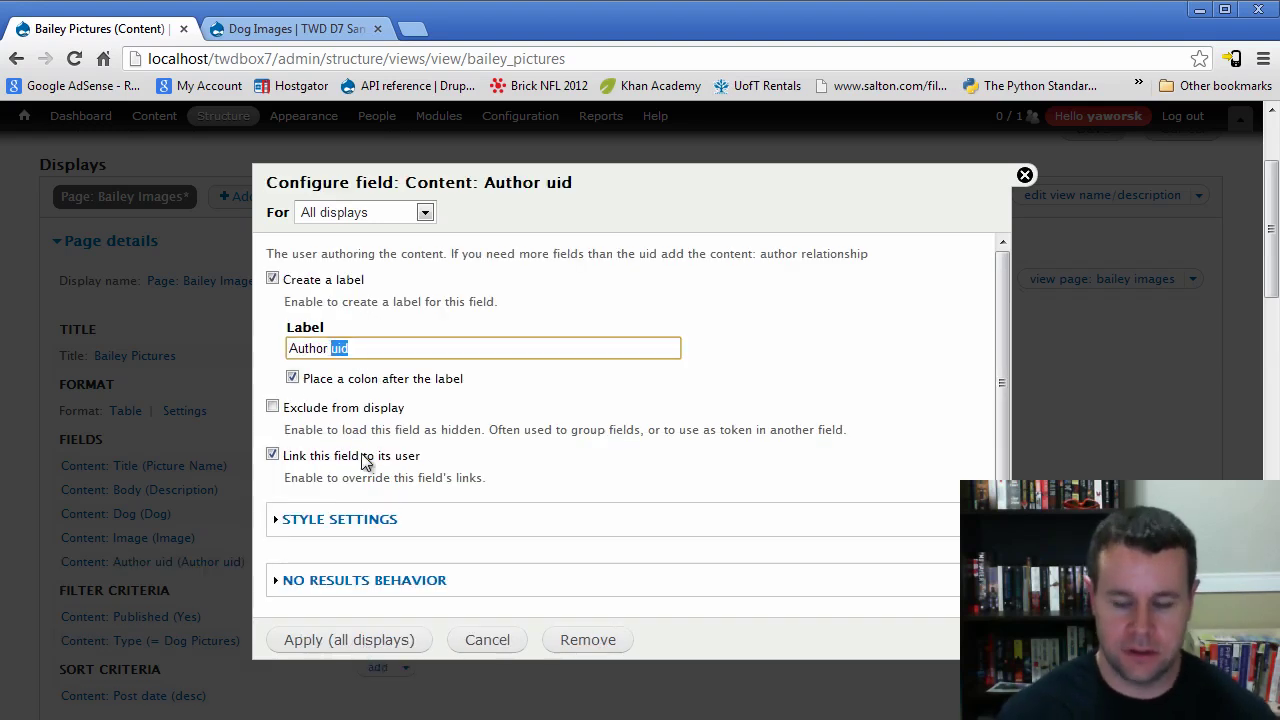
click(351, 640)
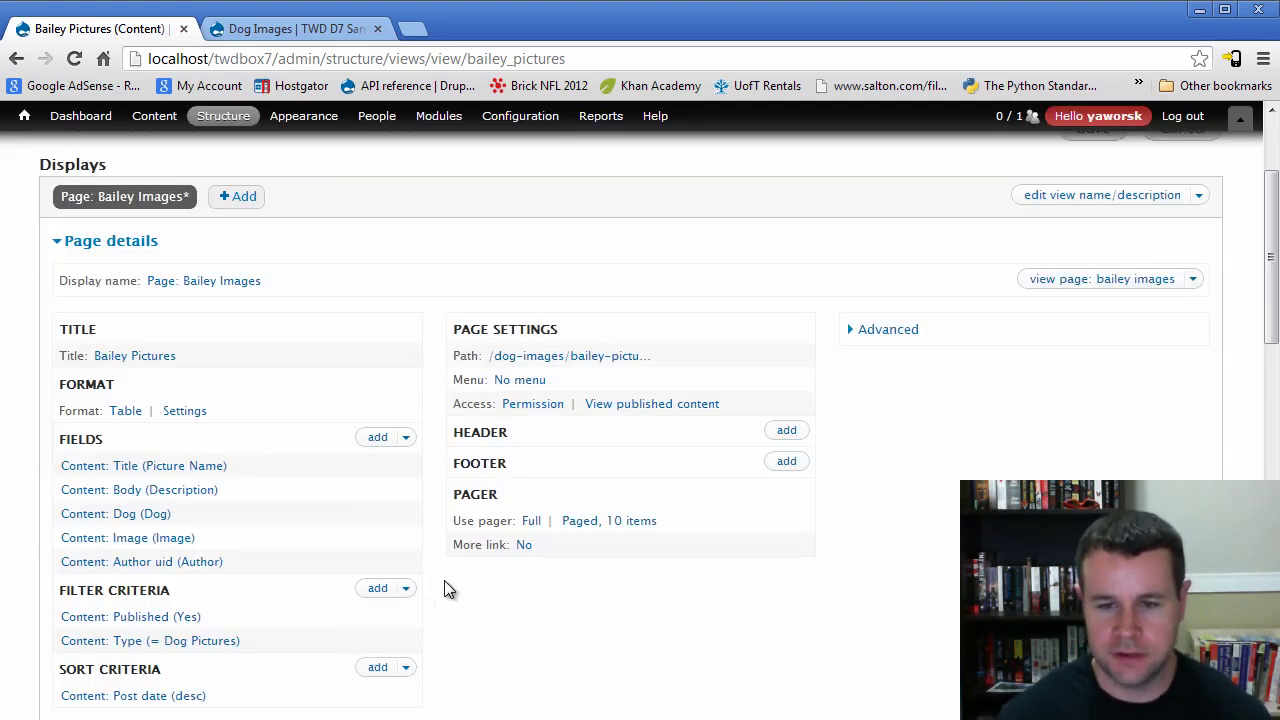
Step: Add a filter criterion on Content: Dog (field_dog) for all displays, using the Autocomplete selection type
scroll(363, 490, down, 1)
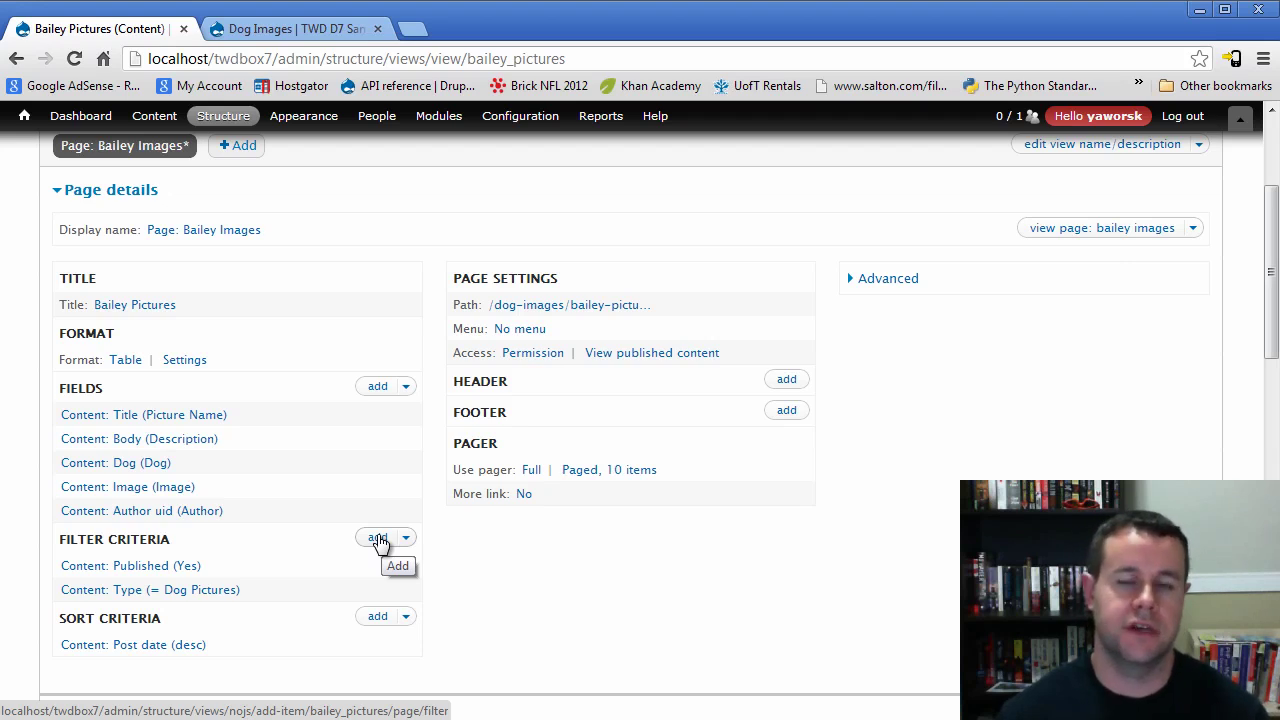
mouse_move(223, 122)
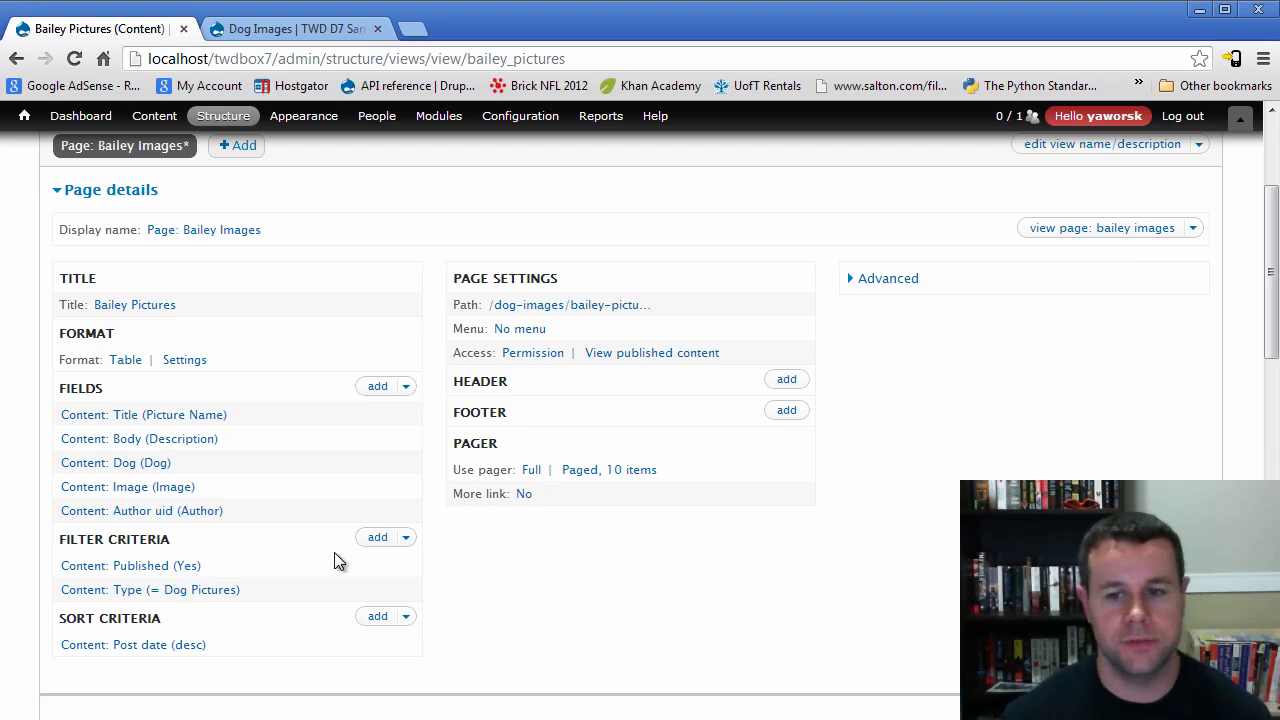
click(376, 542)
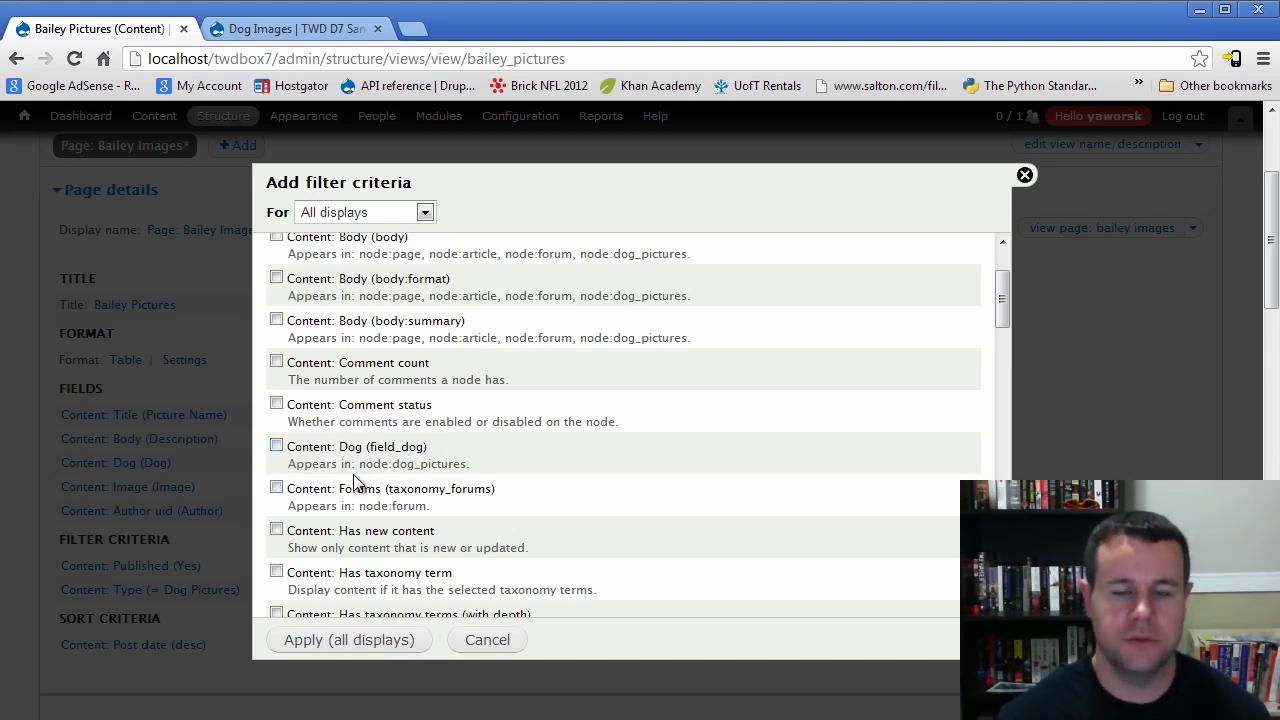
click(277, 447)
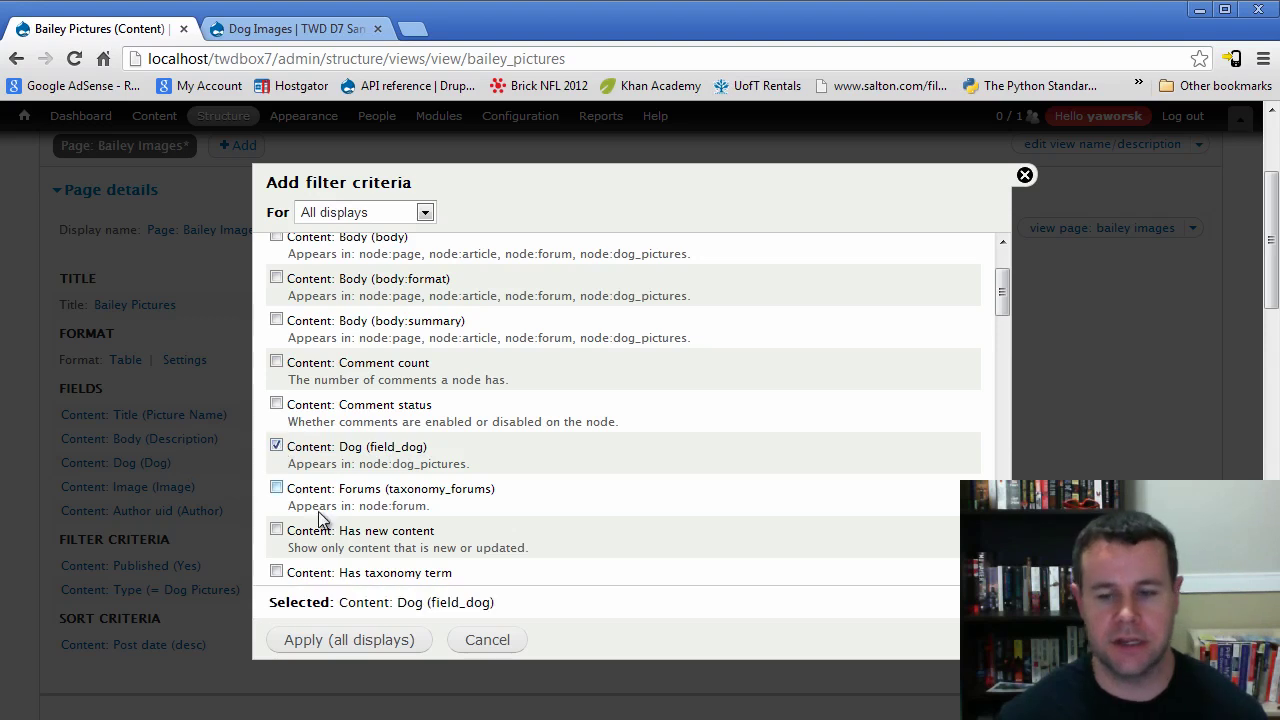
click(357, 643)
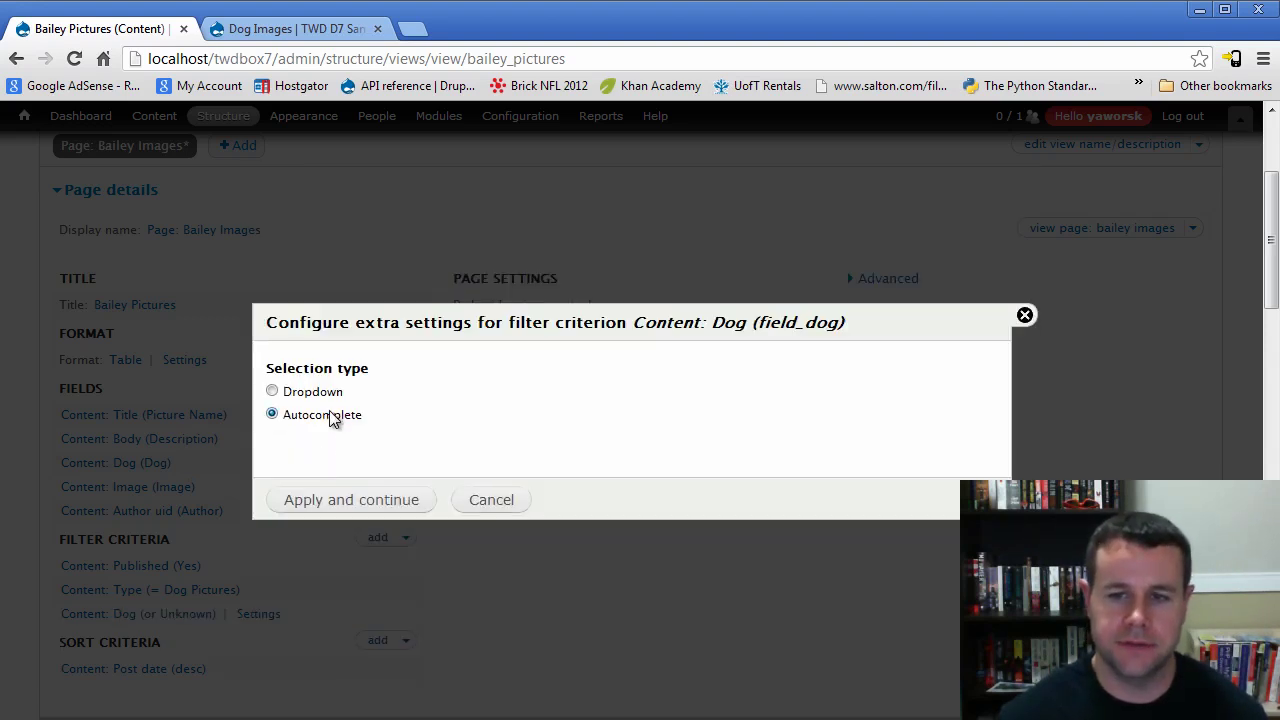
click(305, 392)
click(318, 414)
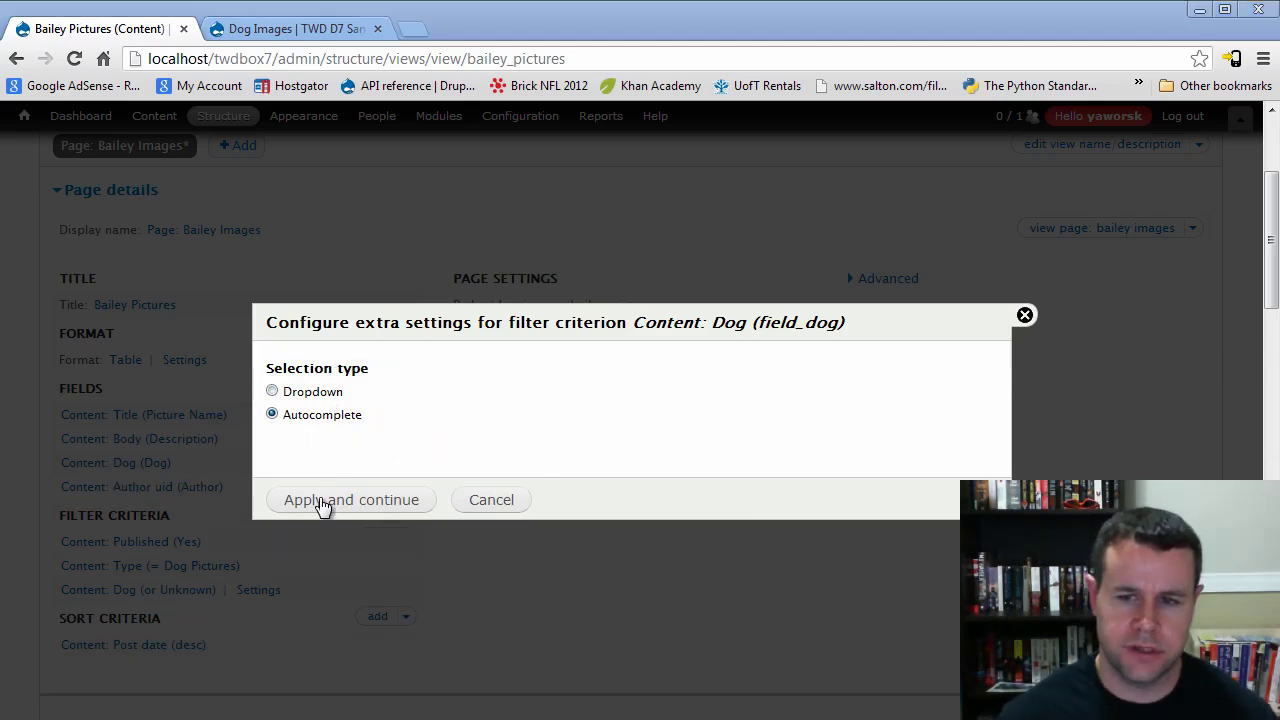
click(322, 503)
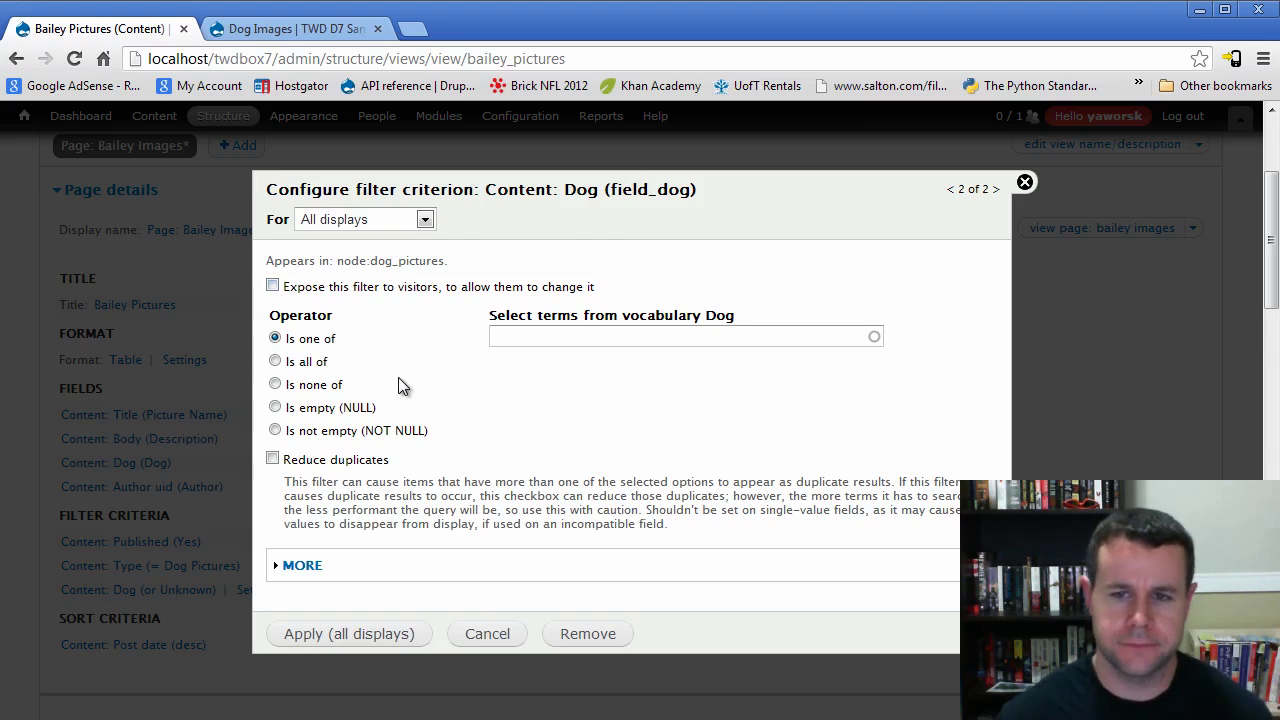
Step: Limit the Dog filter to the vocabulary term Bailey with the Is one of operator and apply it to all displays
click(588, 336)
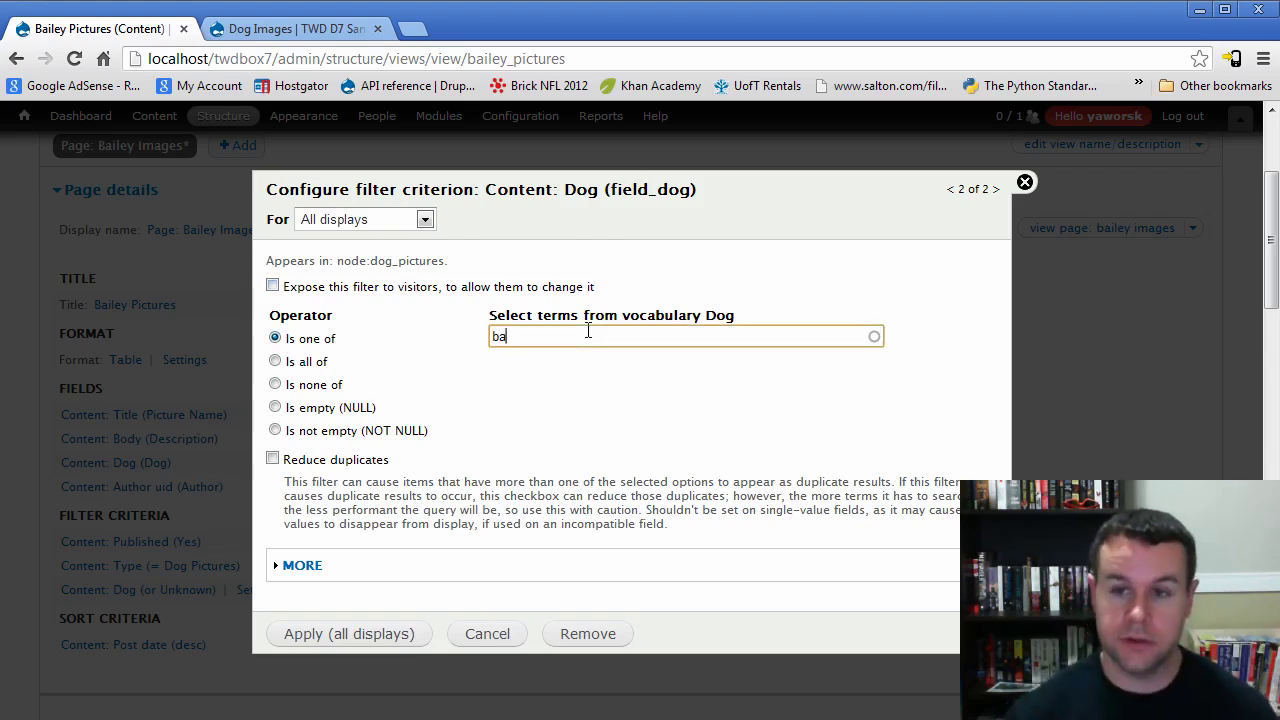
click(518, 353)
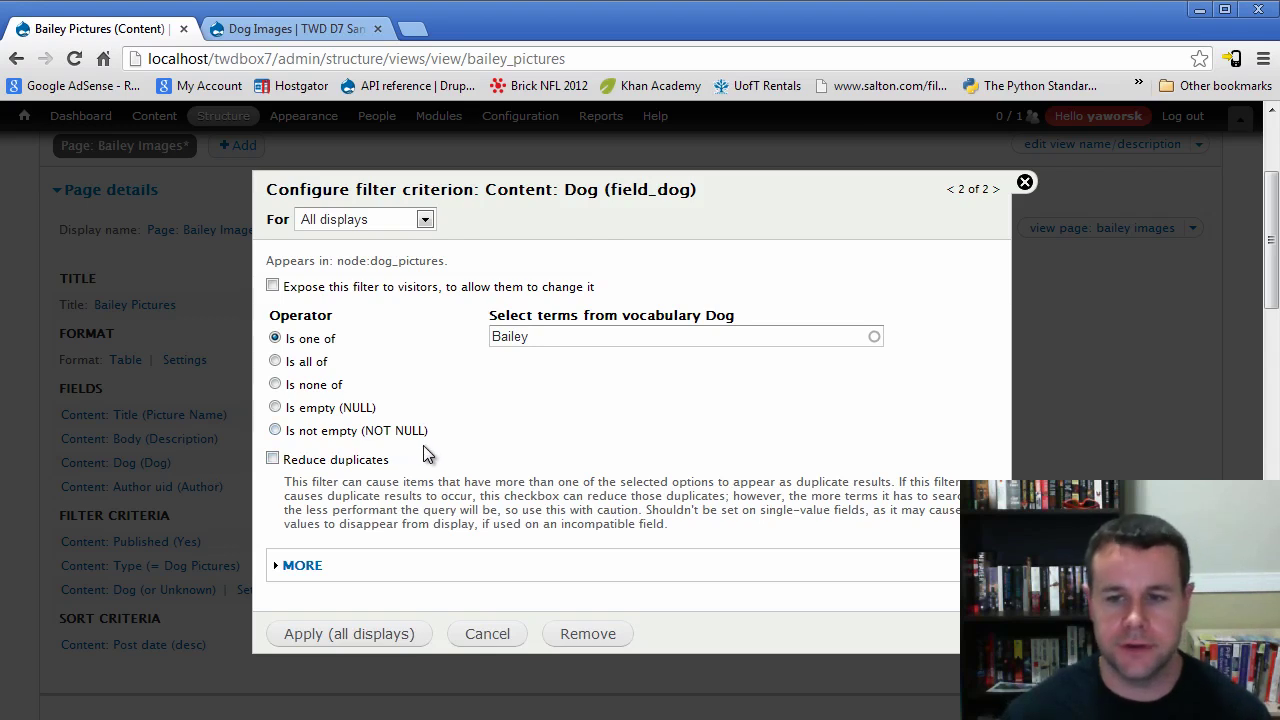
click(300, 565)
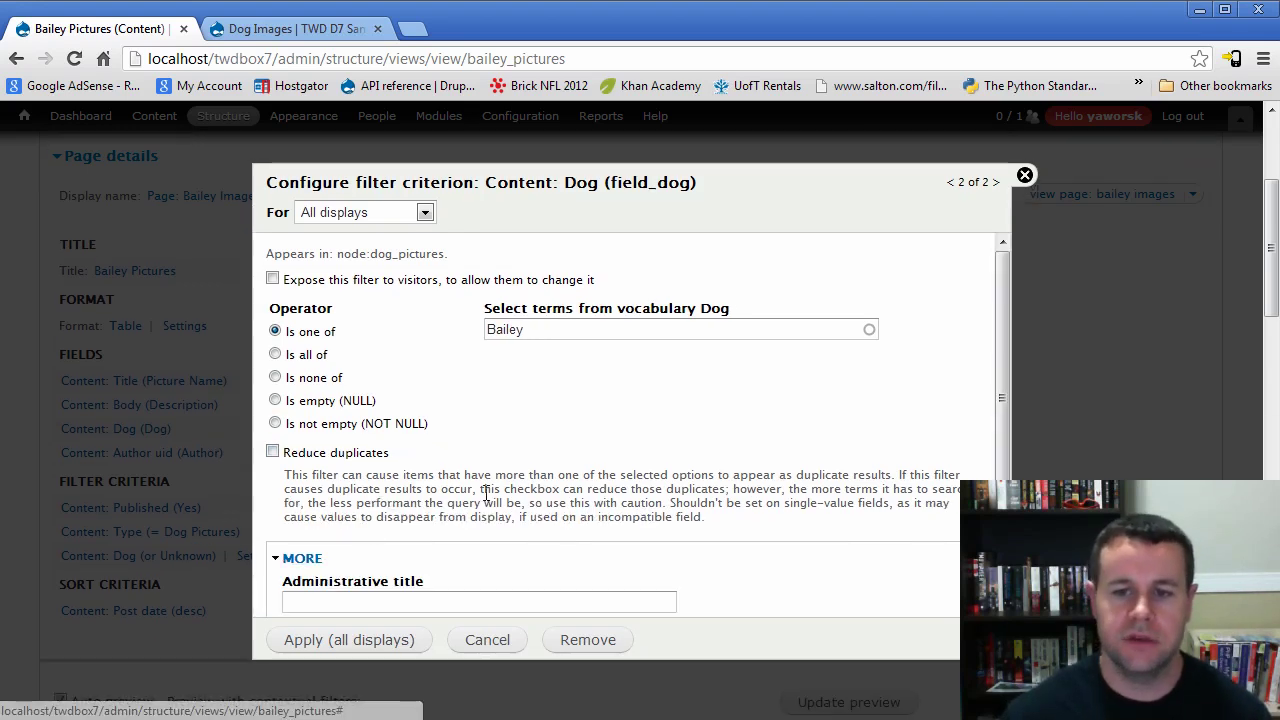
scroll(489, 485, down, 1)
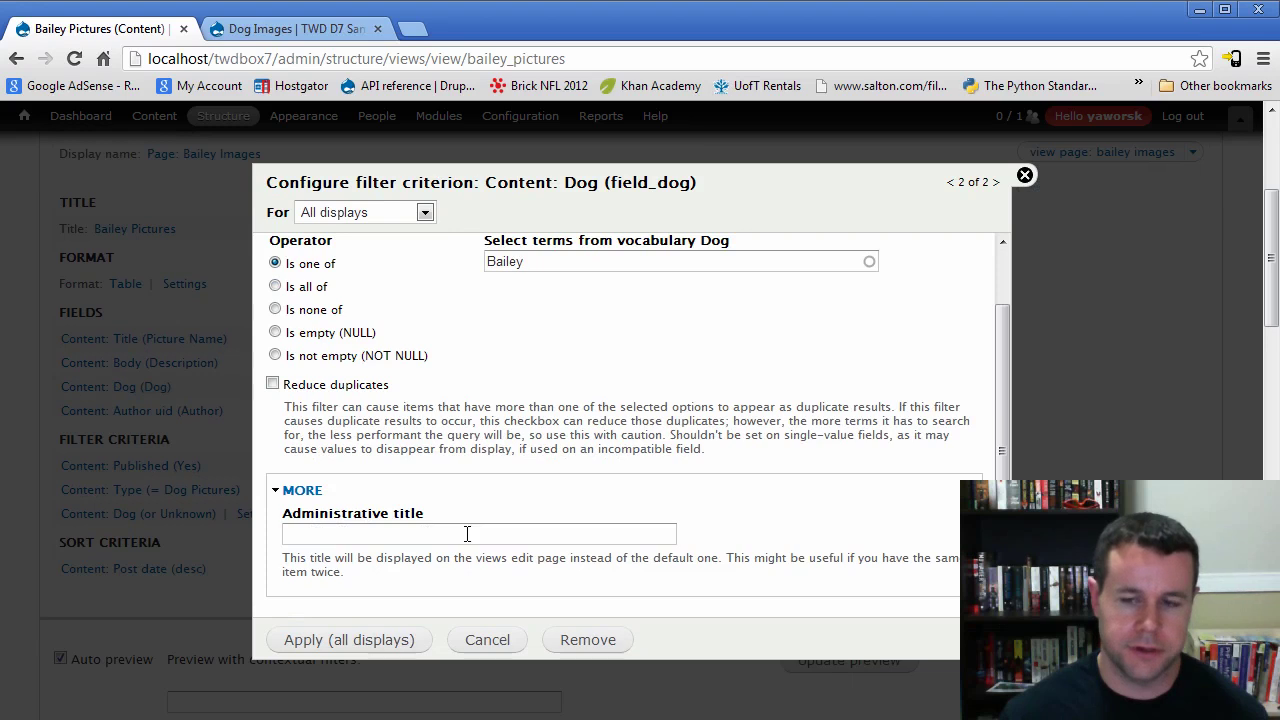
click(298, 490)
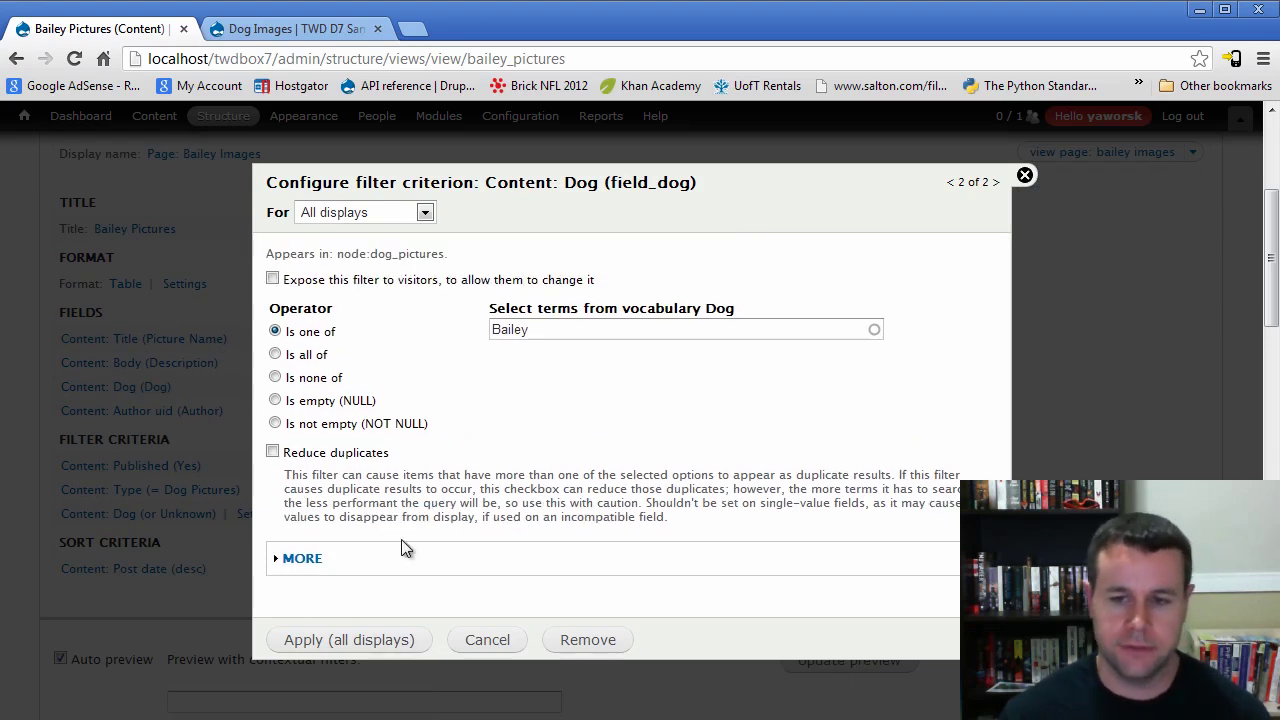
click(360, 640)
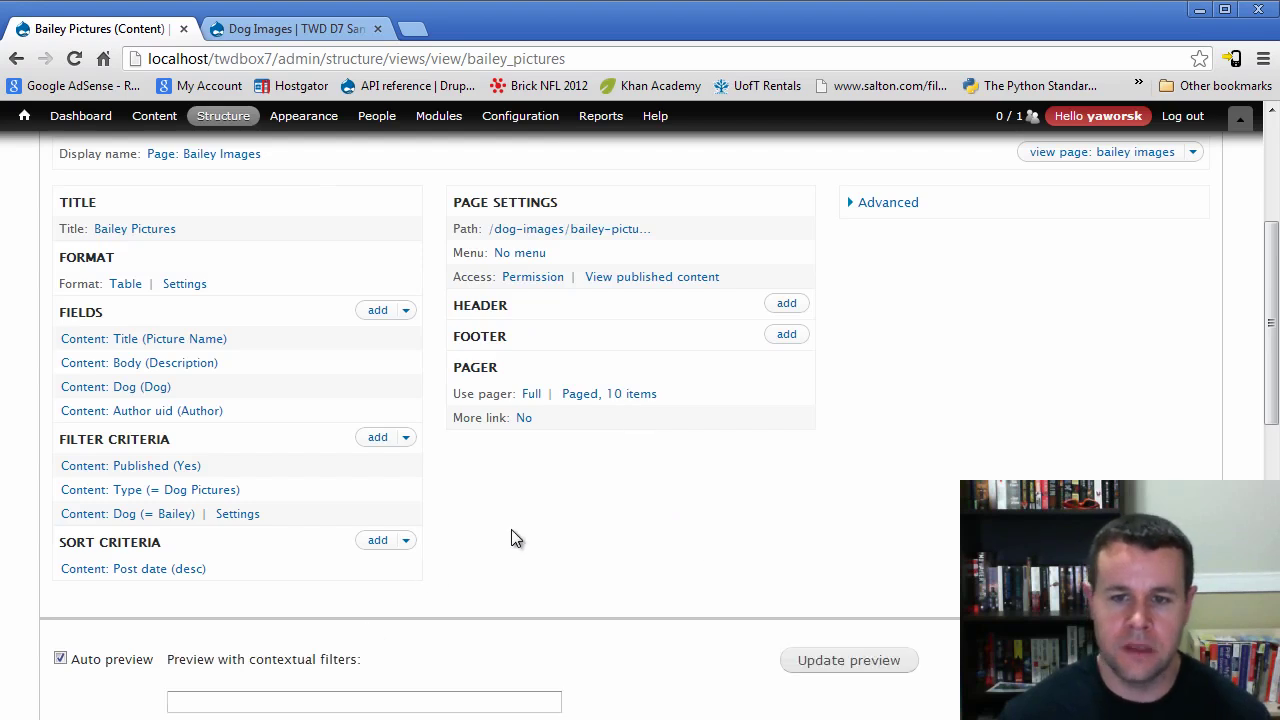
Step: Check the filtered preview table and add the Content: Image field to the view for all displays
scroll(664, 505, down, 2)
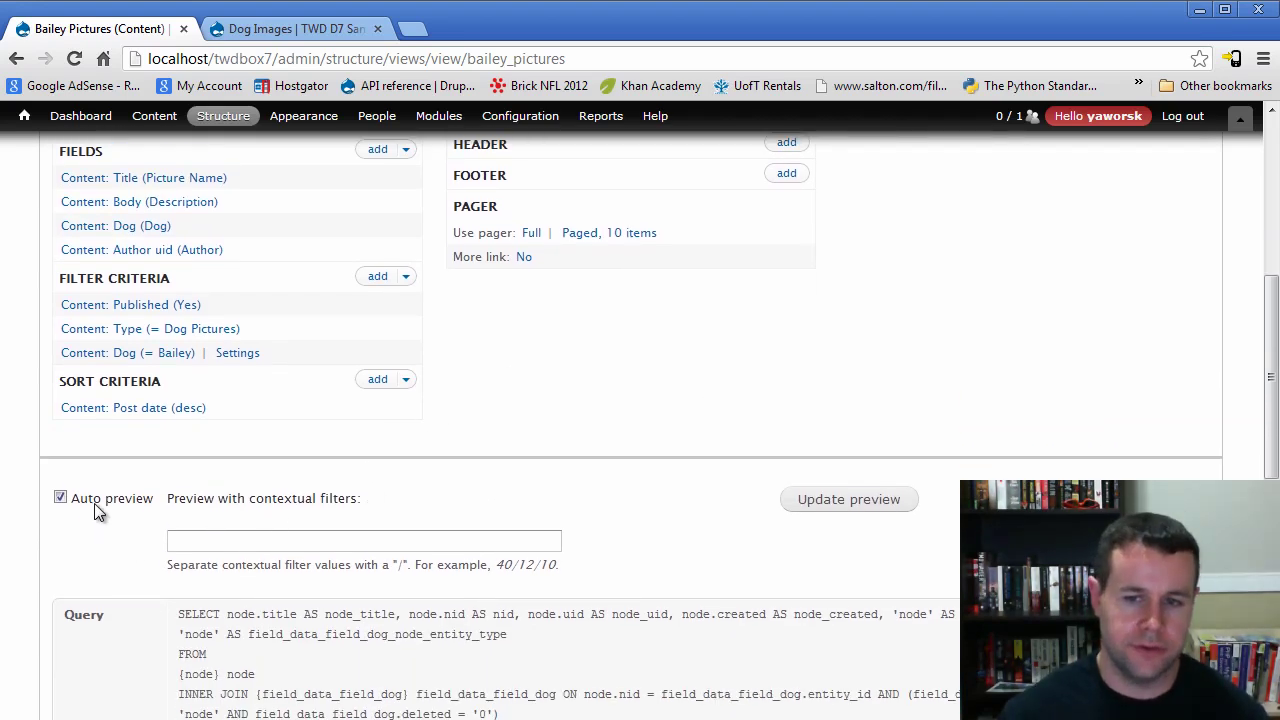
scroll(526, 438, down, 4)
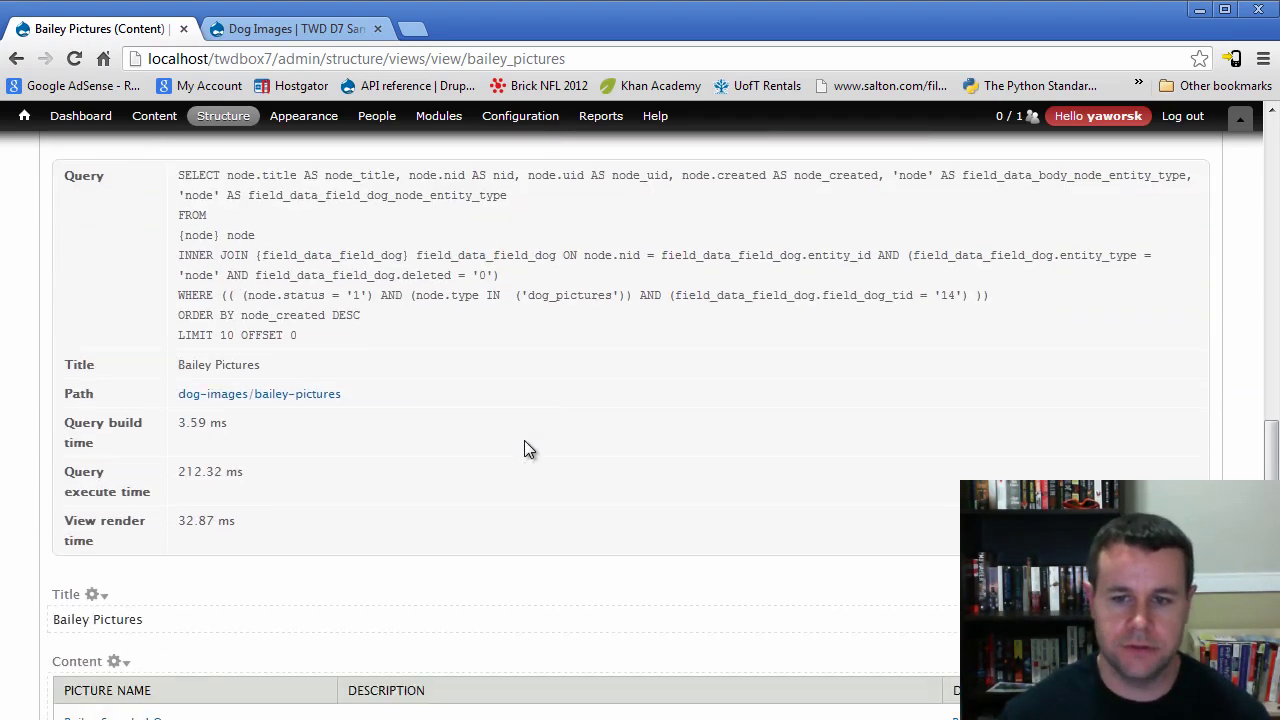
scroll(524, 440, down, 2)
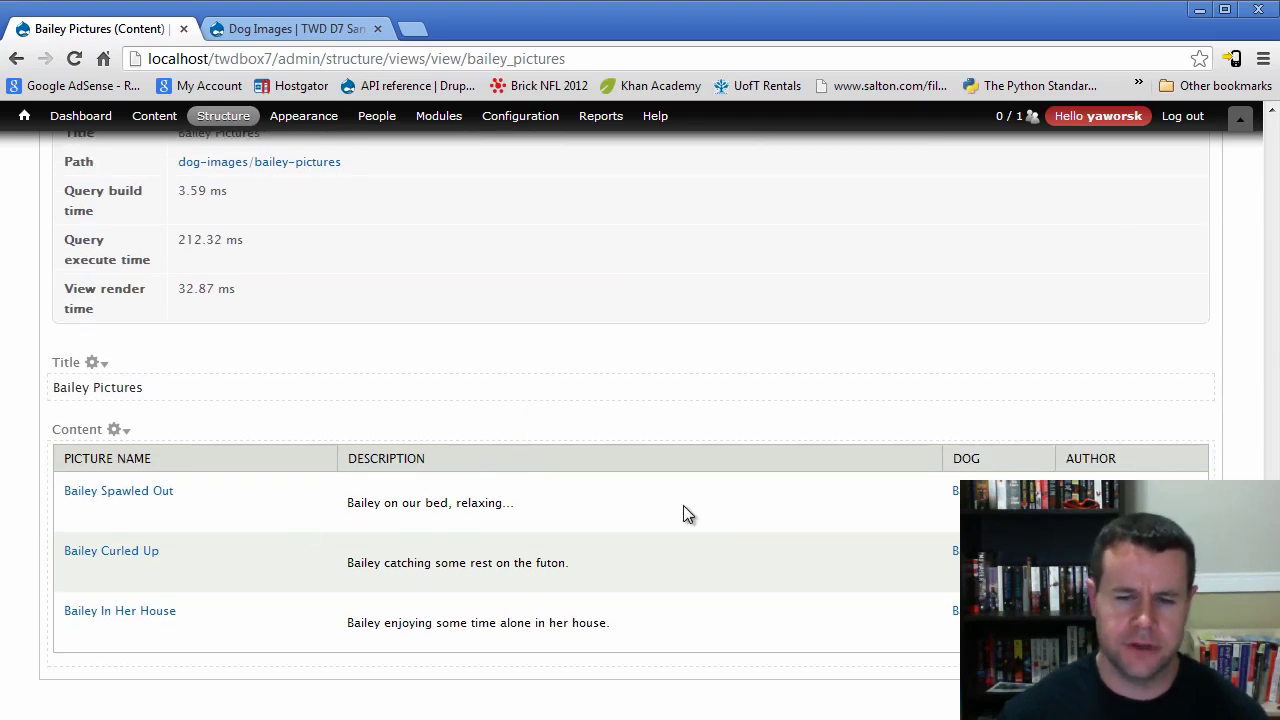
scroll(480, 583, up, 2)
scroll(482, 592, up, 6)
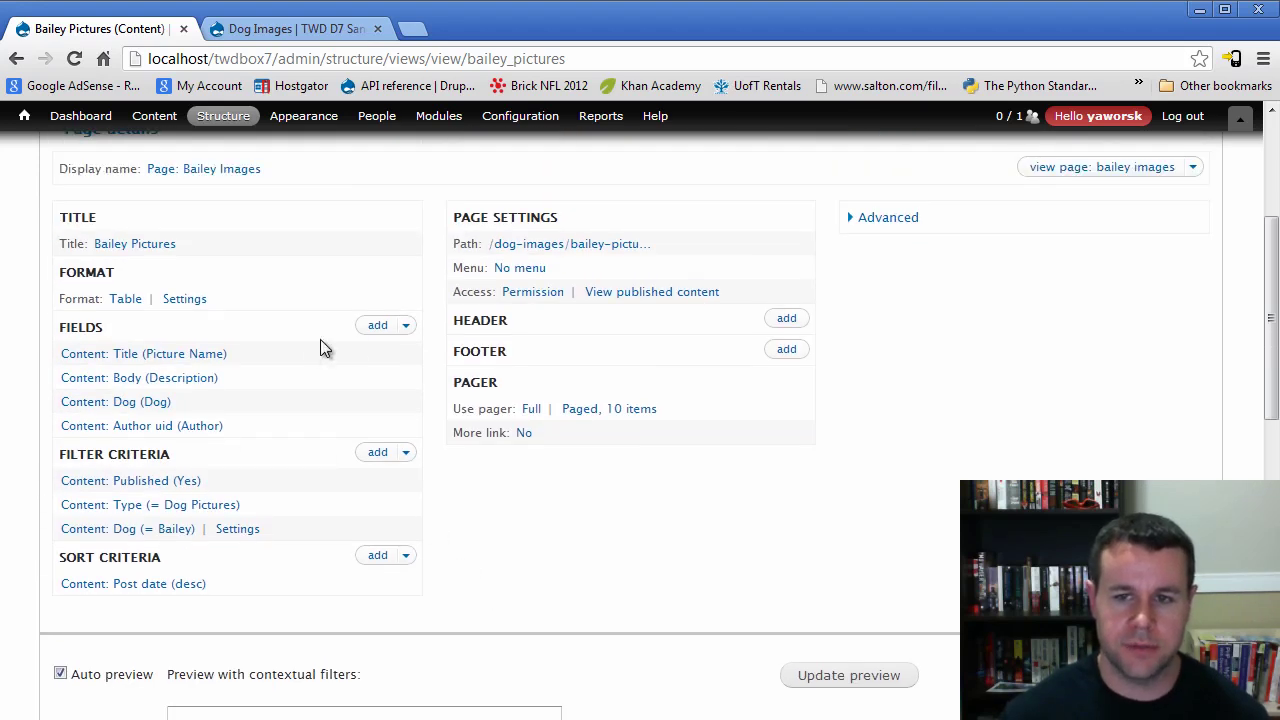
click(382, 328)
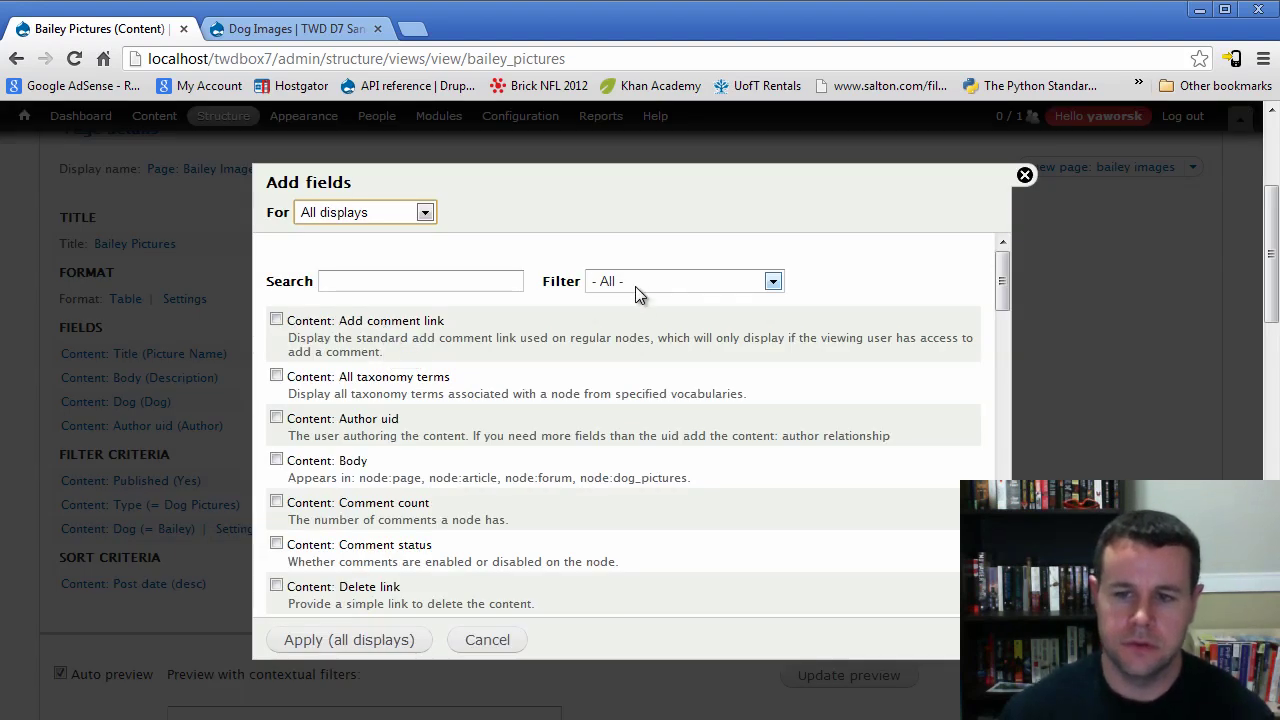
scroll(600, 431, down, 4)
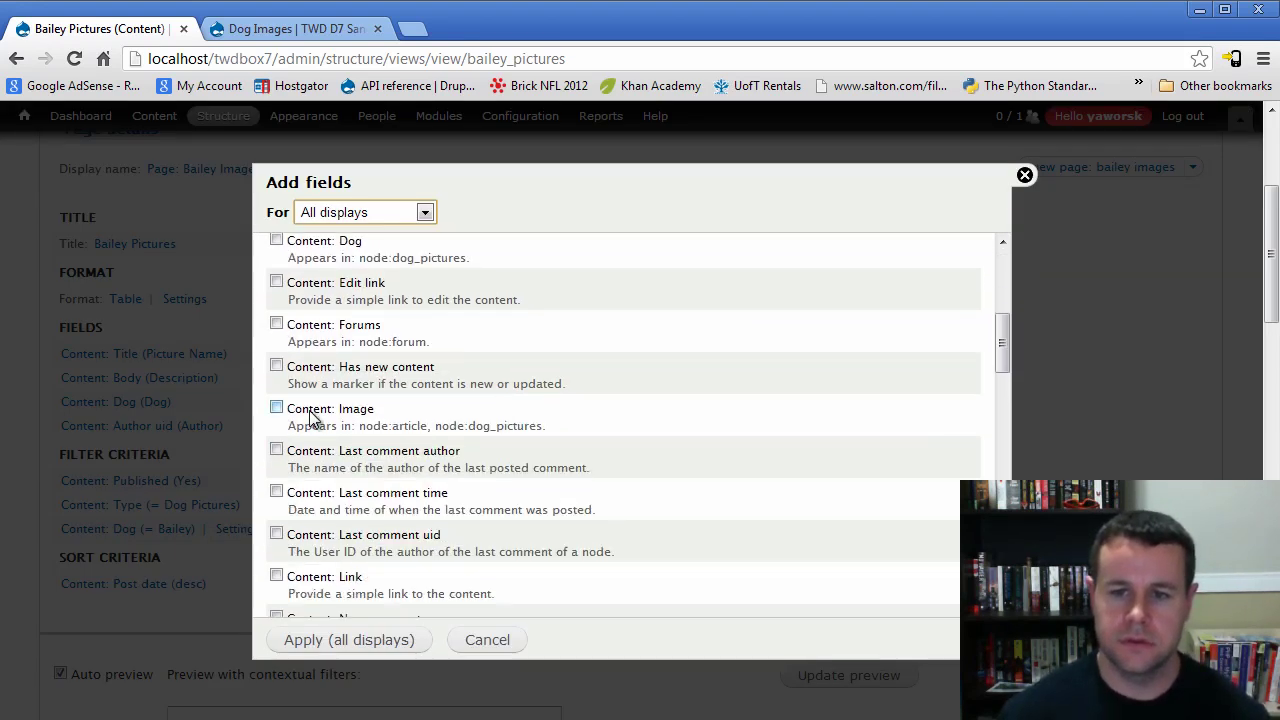
click(316, 412)
click(328, 645)
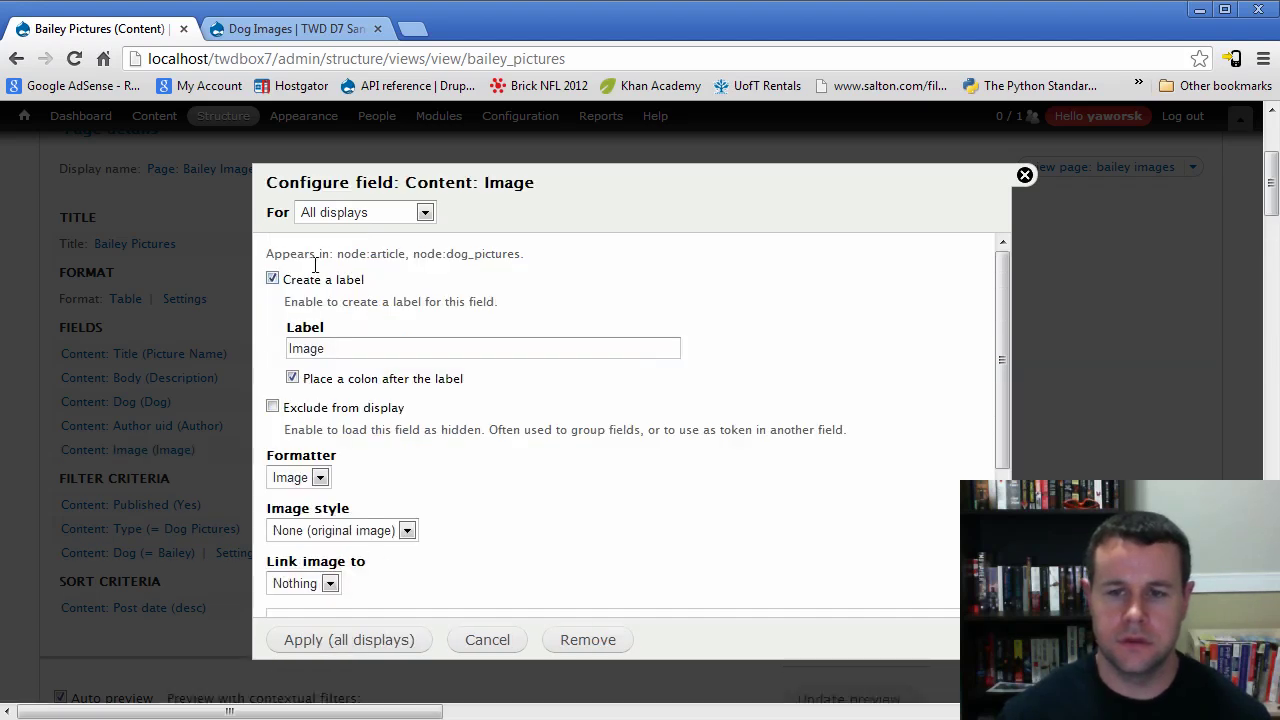
Step: Set the Image field's image style to thumbnail, choose what the image links to, and apply to all displays
scroll(409, 482, down, 2)
click(370, 450)
click(345, 488)
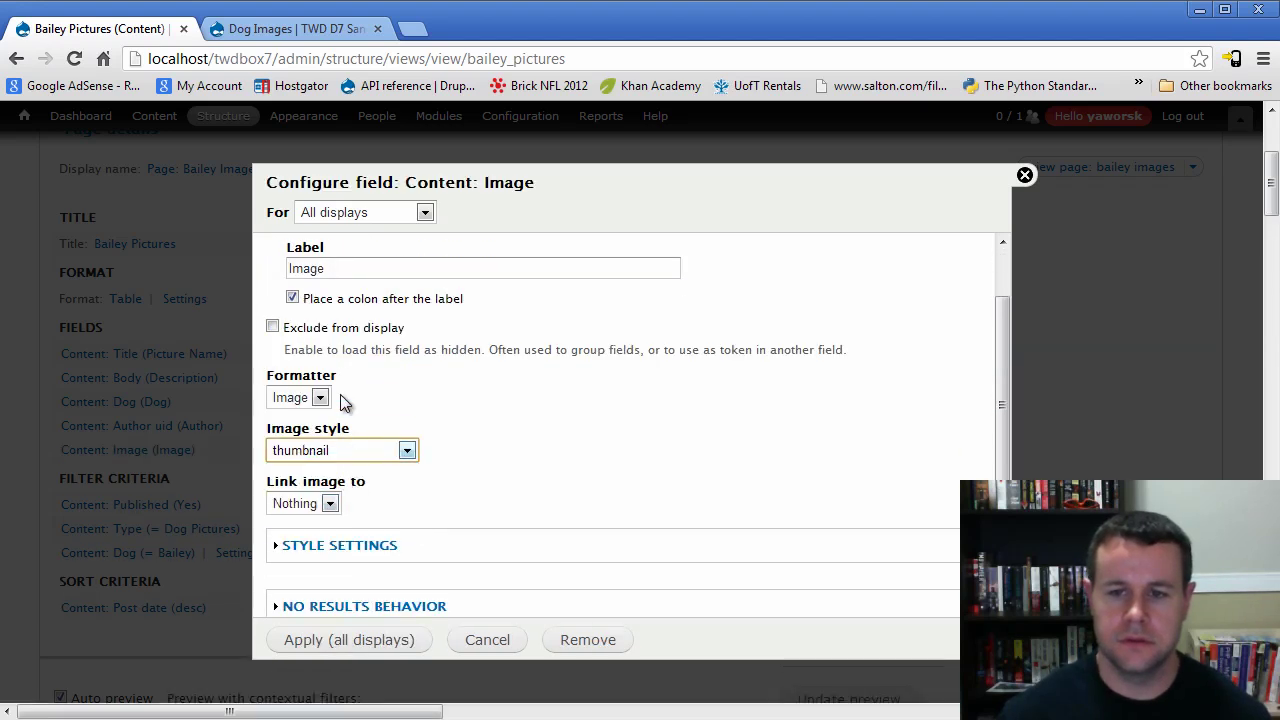
click(330, 503)
click(320, 537)
click(345, 638)
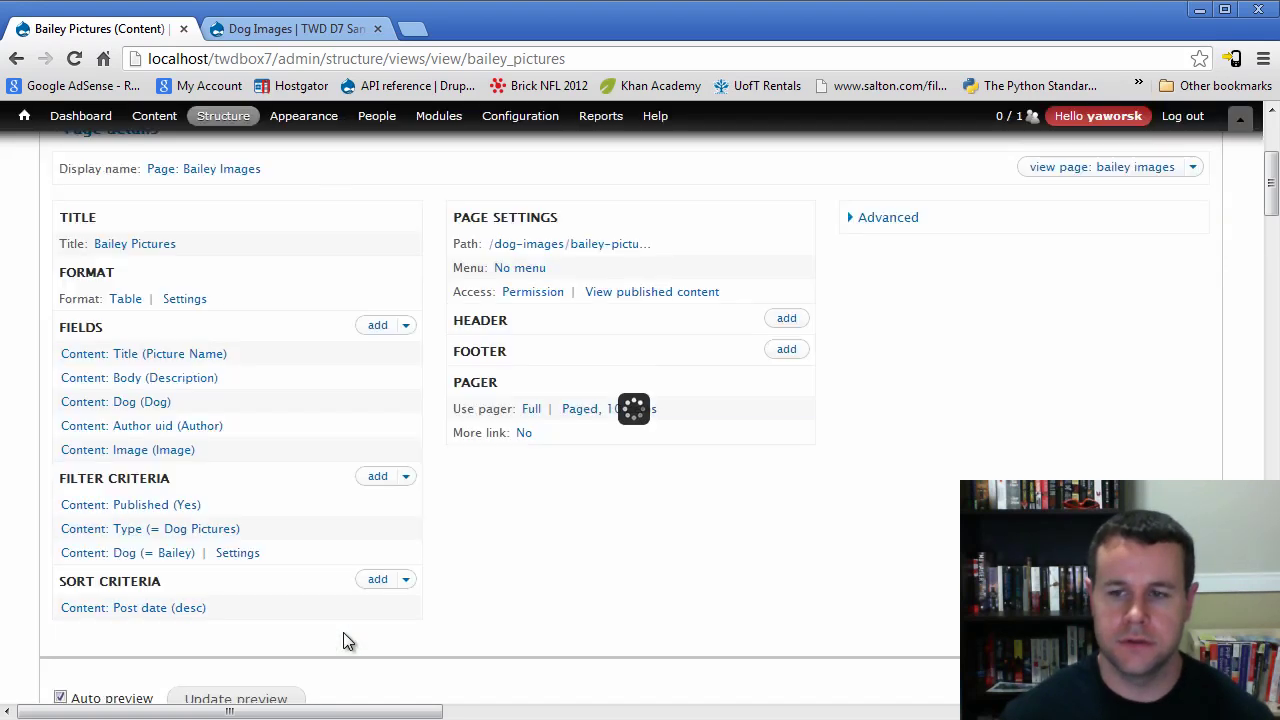
Step: Check the preview table with the newly added Image column
scroll(1224, 430, down, 3)
scroll(1148, 484, down, 8)
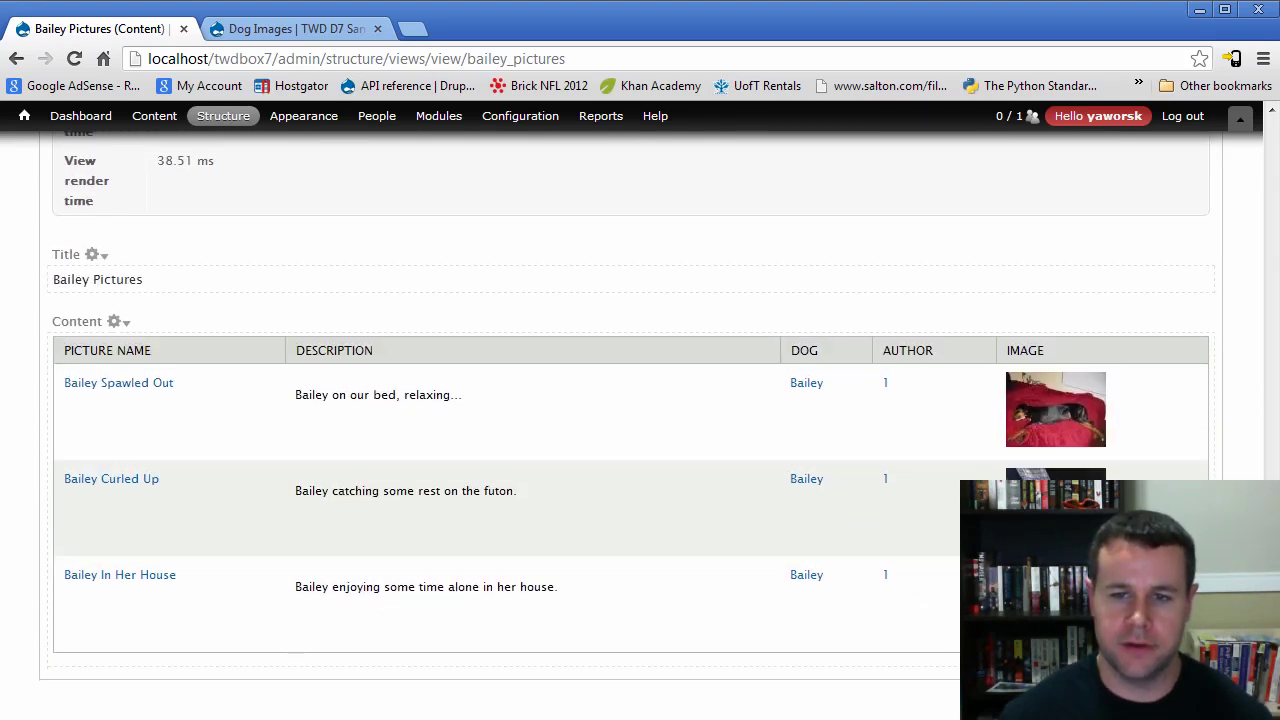
scroll(421, 457, up, 10)
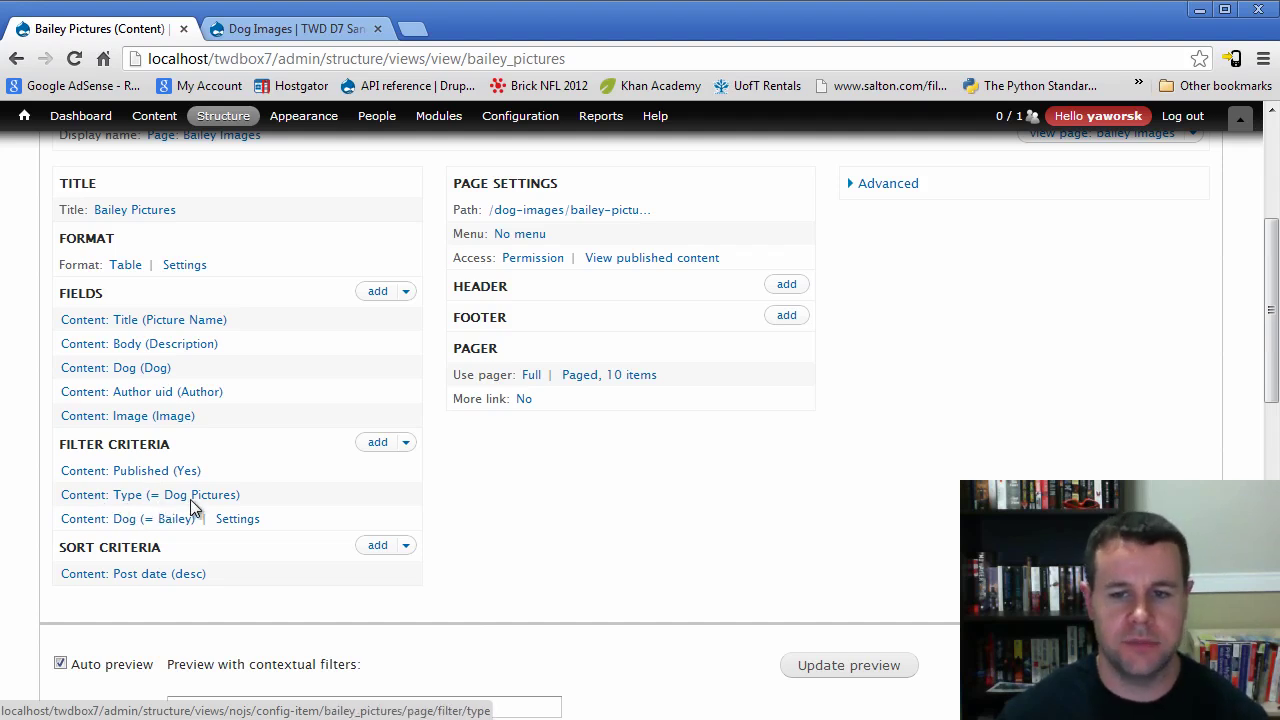
Step: Try adding a second Content: Type filter criterion for all displays, and remove it
click(384, 451)
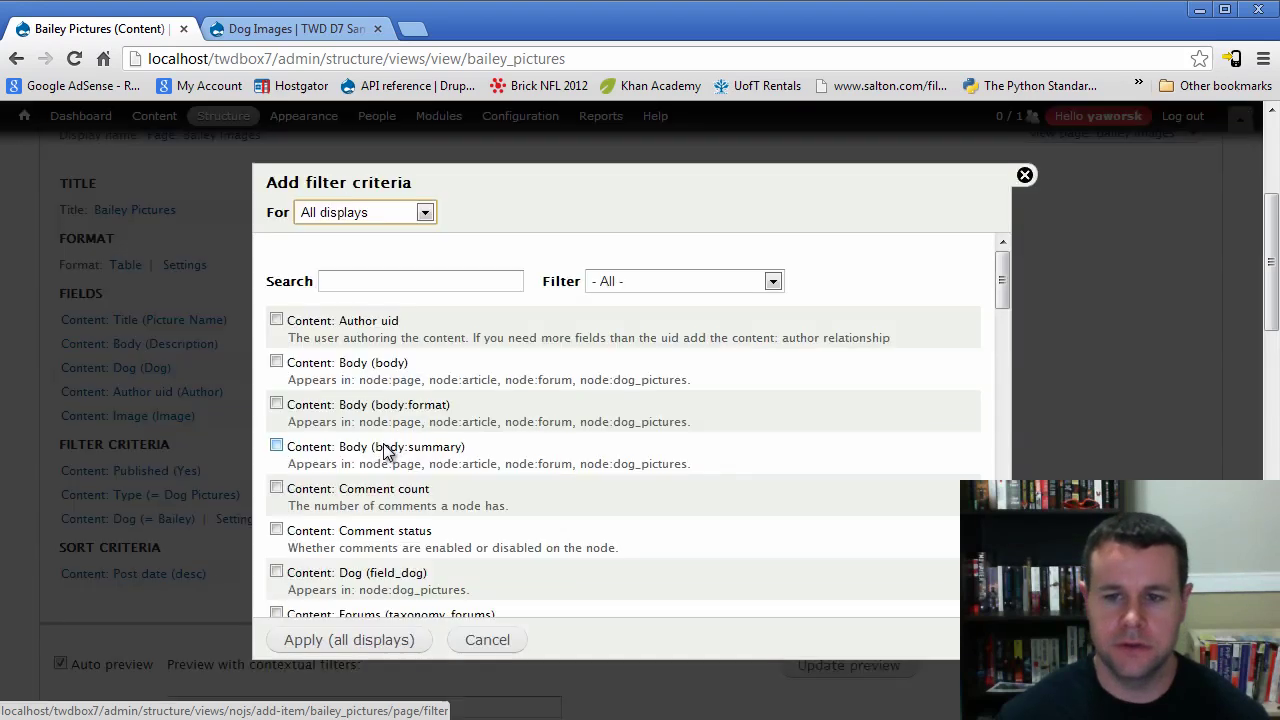
scroll(657, 477, down, 2)
scroll(655, 477, down, 3)
scroll(626, 466, up, 5)
scroll(627, 487, up, 2)
click(666, 281)
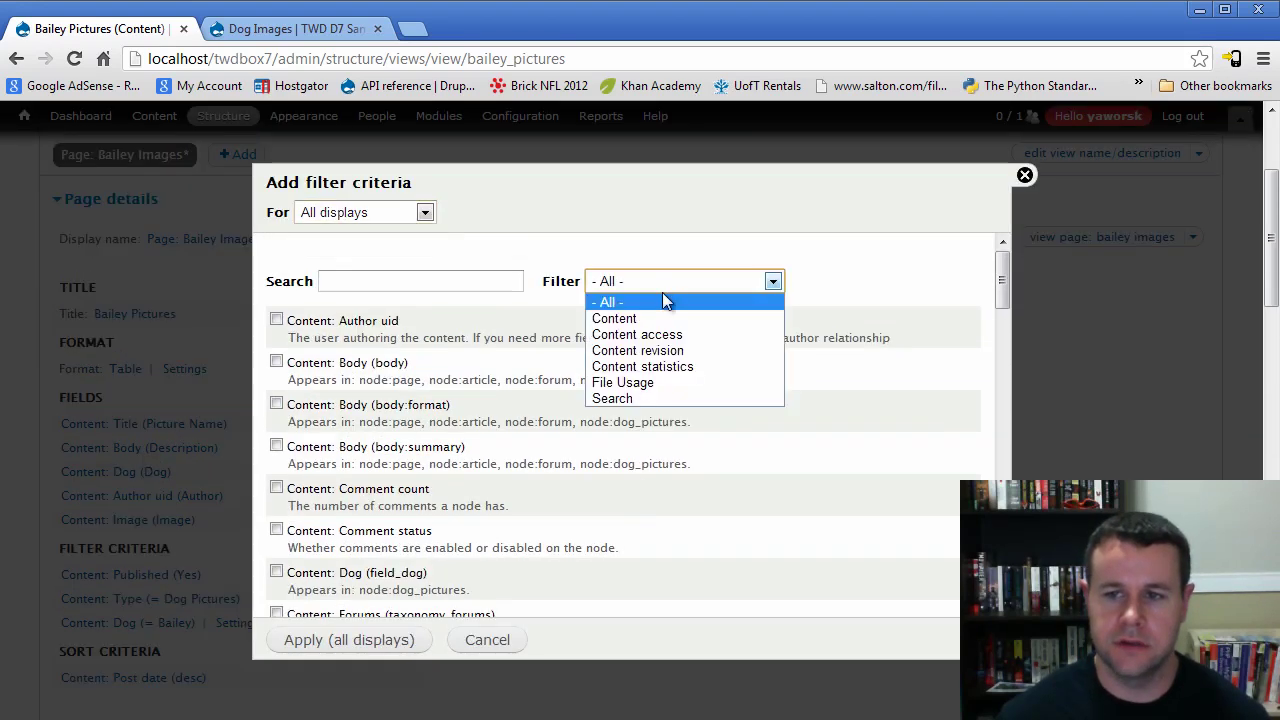
click(660, 318)
scroll(552, 421, down, 6)
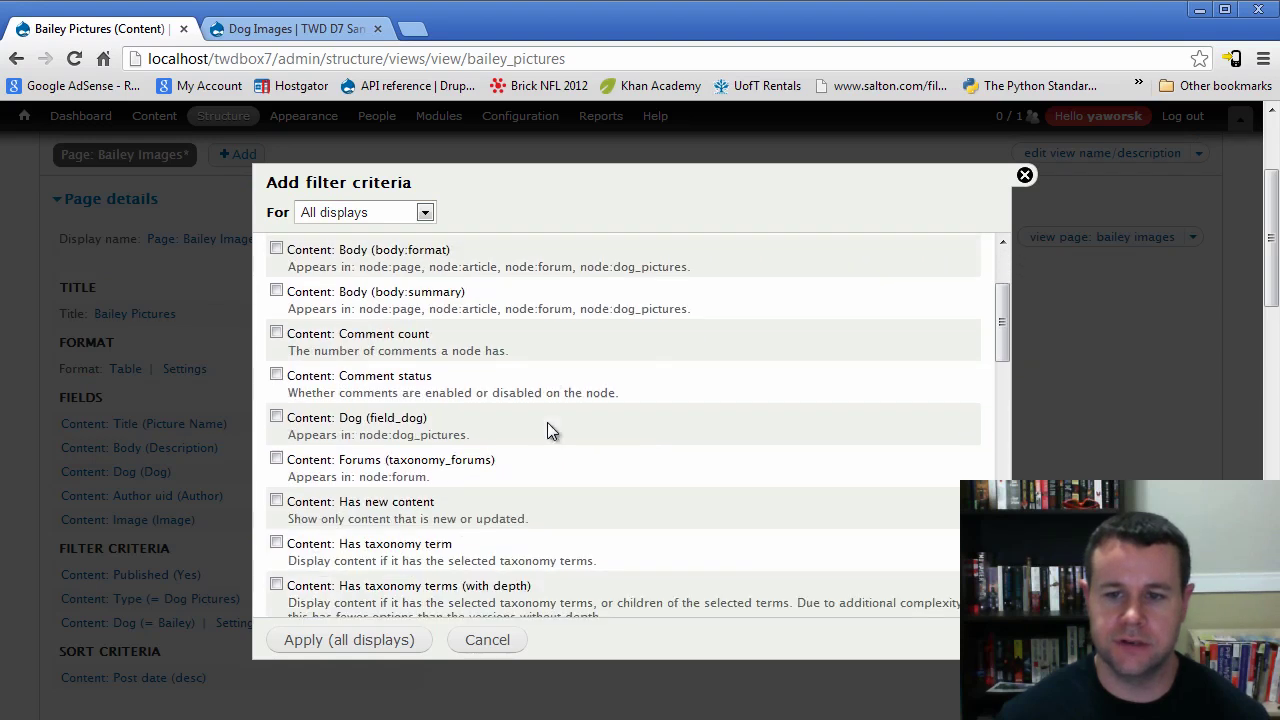
scroll(498, 453, down, 5)
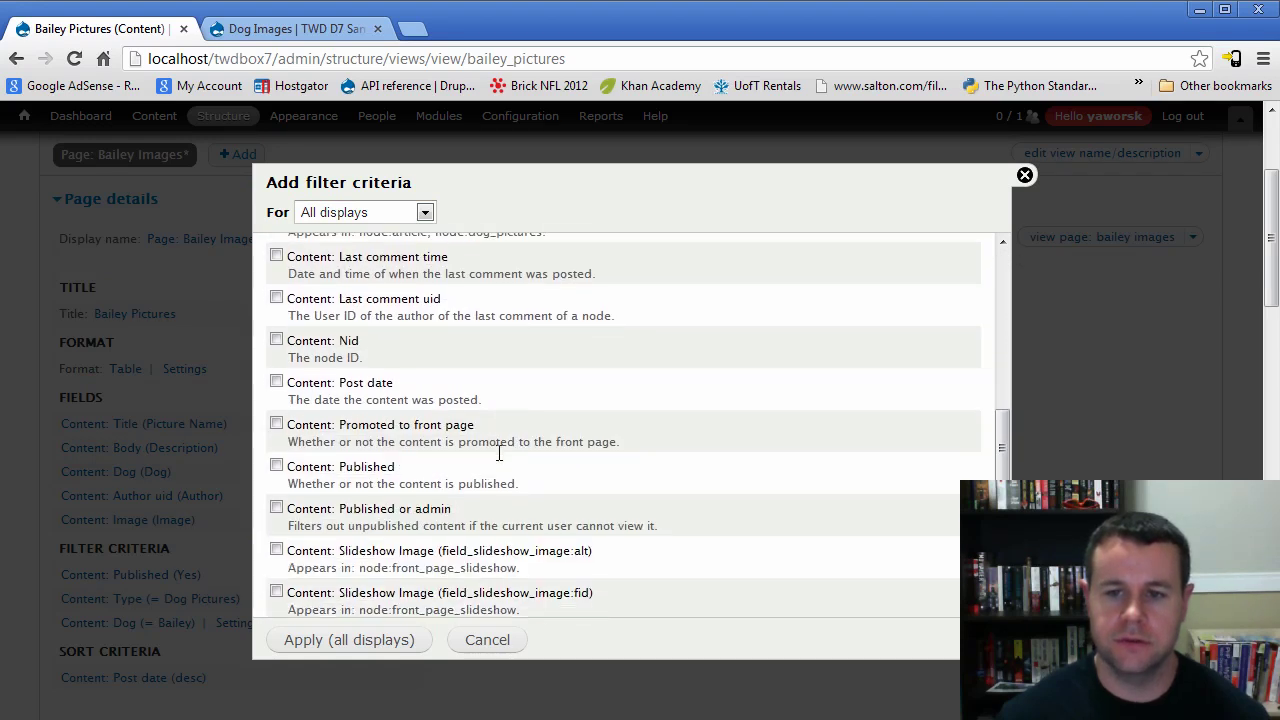
scroll(497, 455, down, 6)
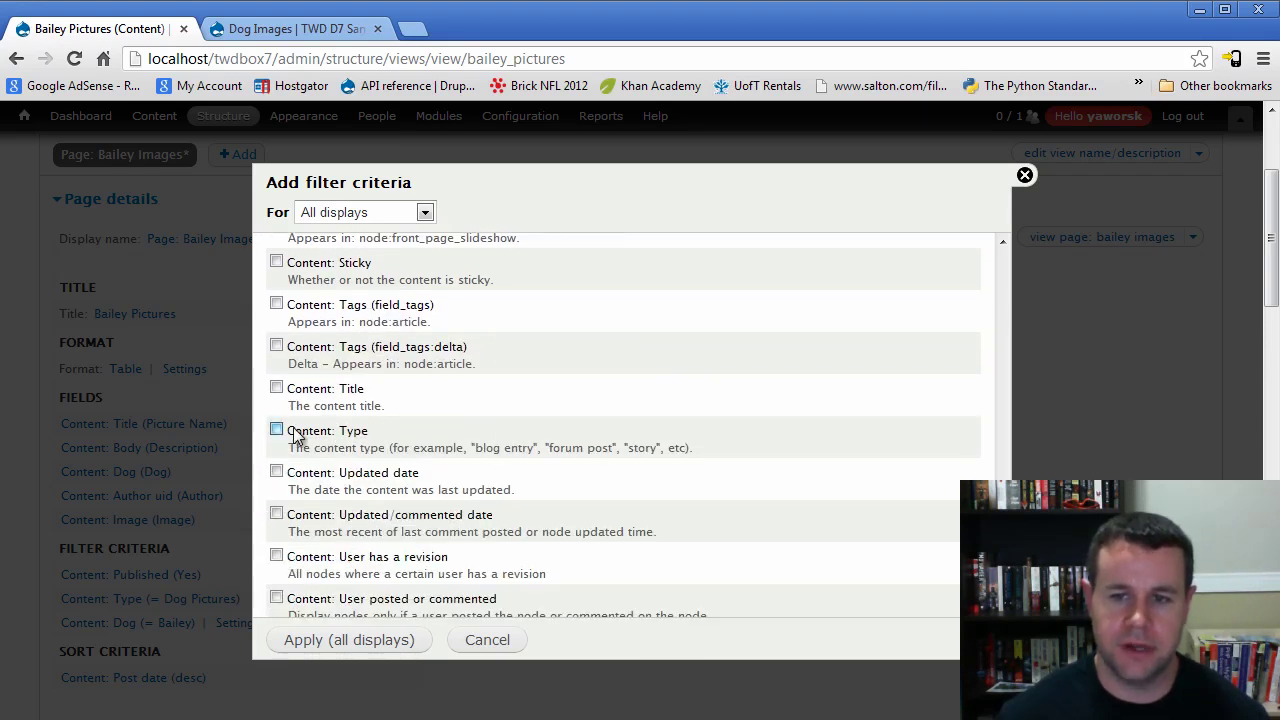
click(277, 430)
click(349, 645)
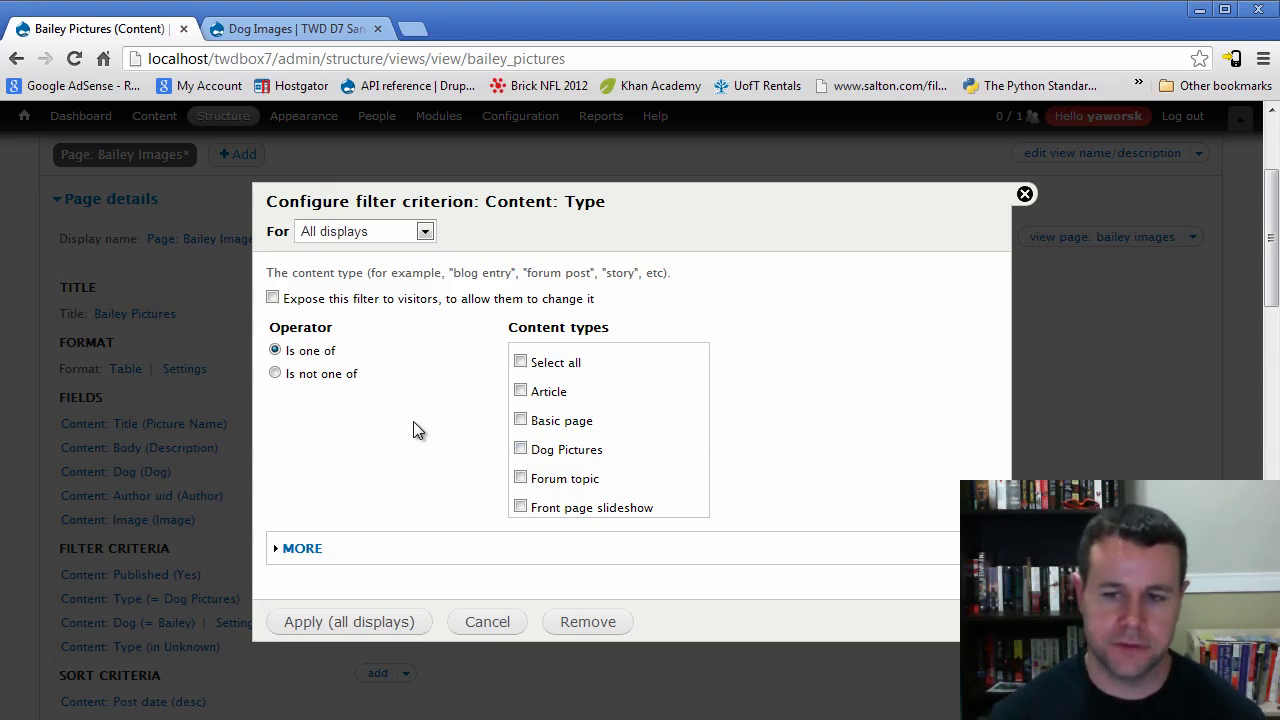
click(590, 622)
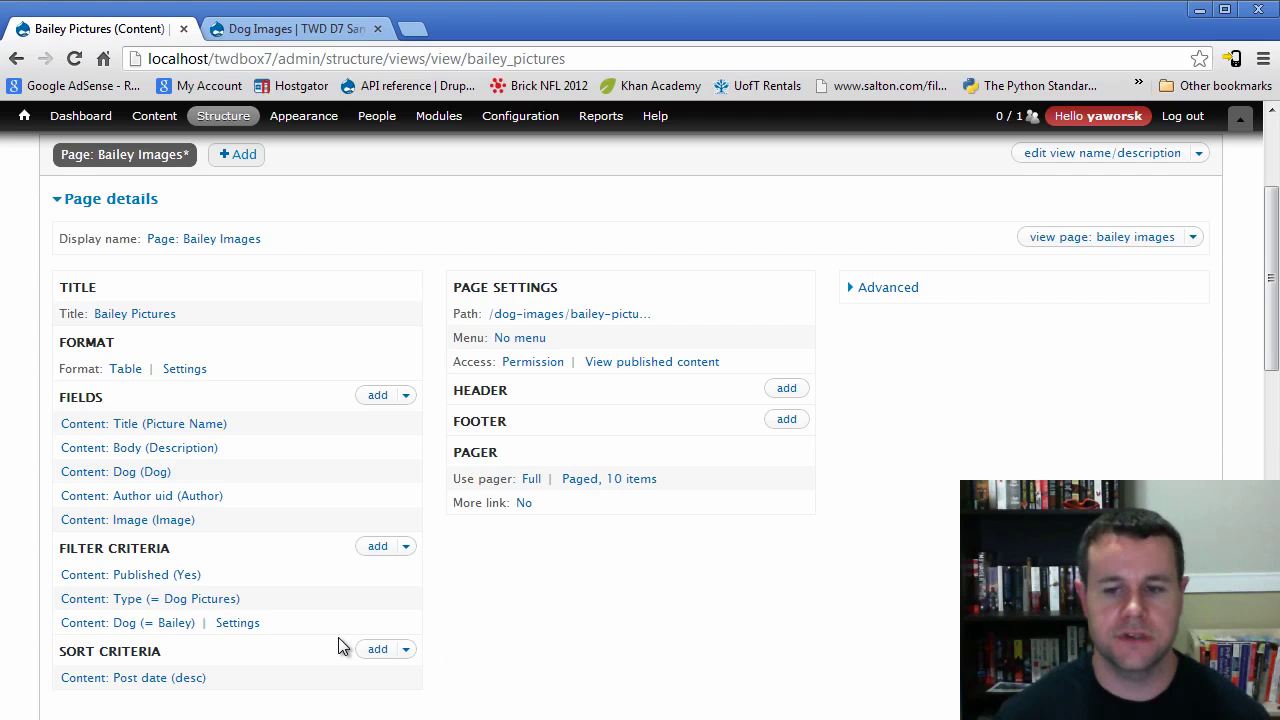
Step: Set the Post date sort criterion to ascending with Minute granularity for all displays, and check the row order in the preview
scroll(603, 620, down, 3)
scroll(910, 500, down, 8)
scroll(757, 583, down, 2)
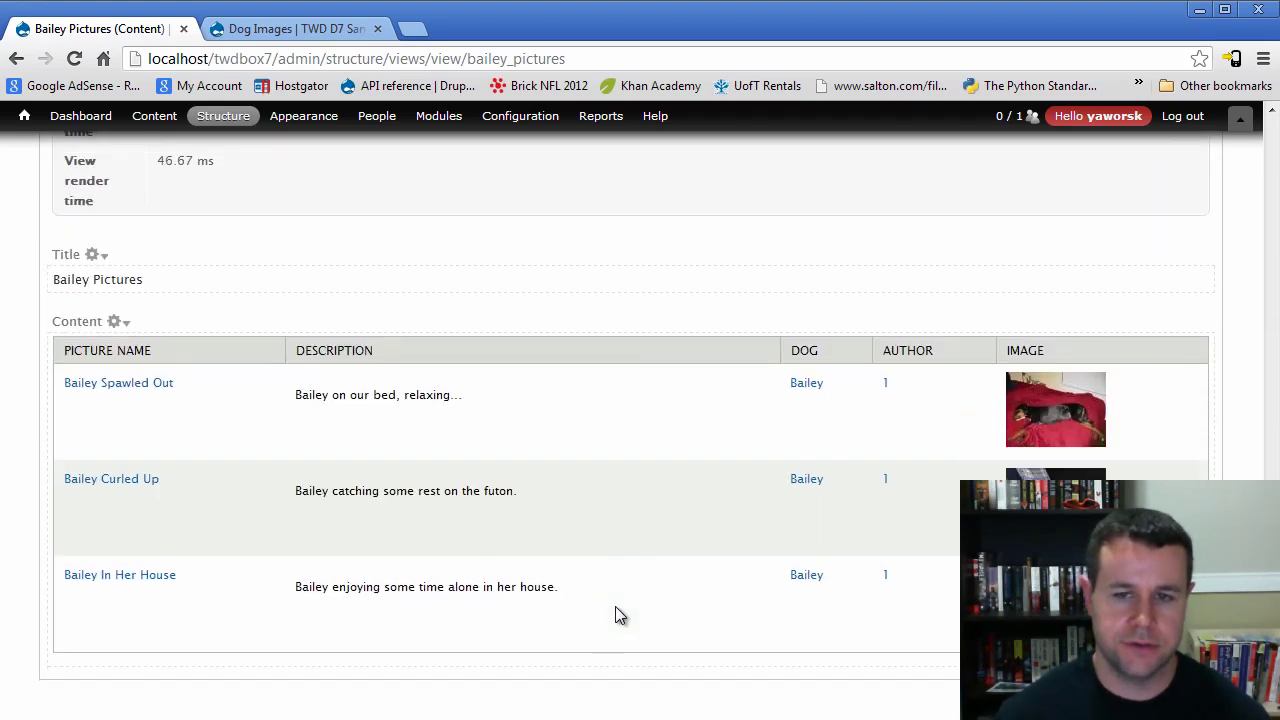
scroll(570, 540, up, 10)
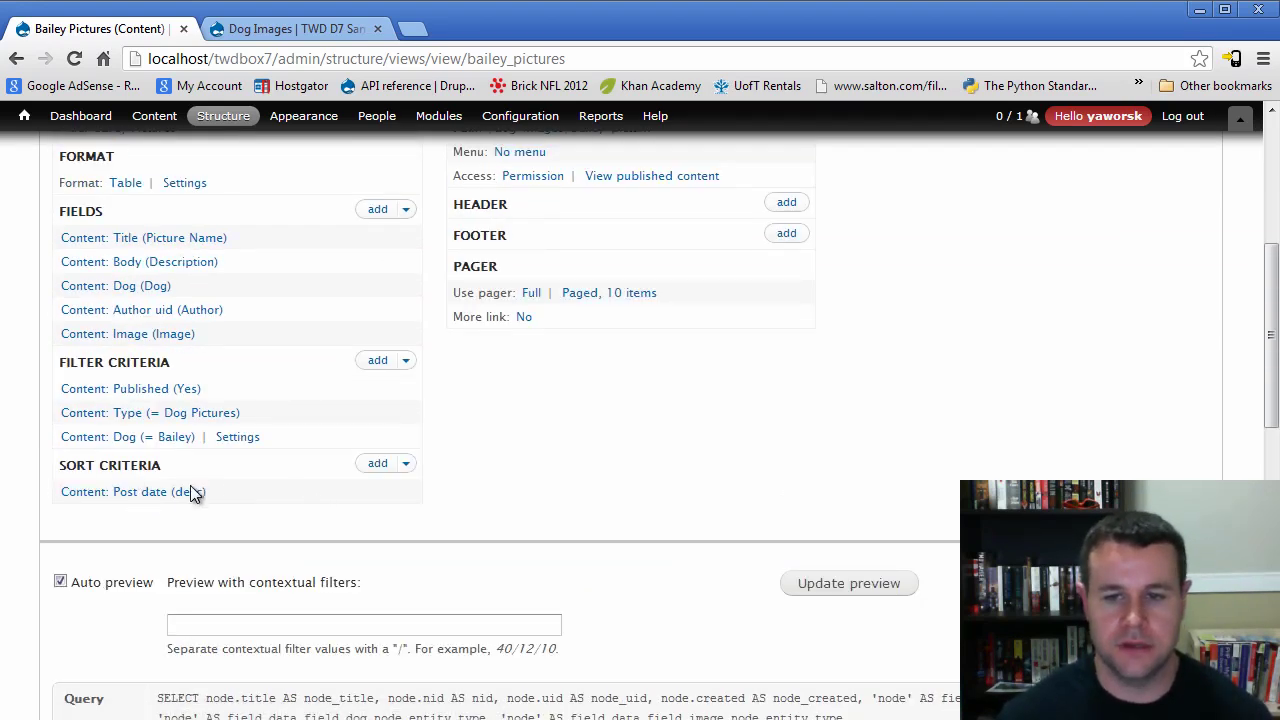
click(183, 503)
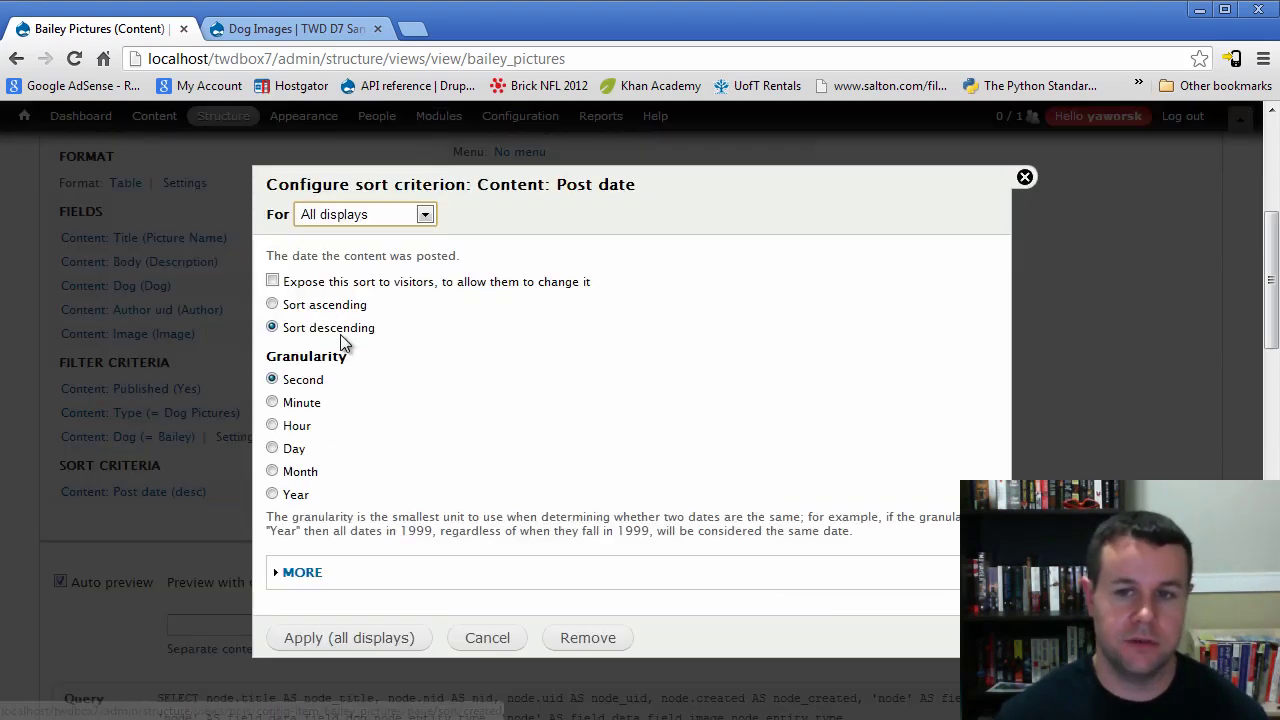
click(325, 305)
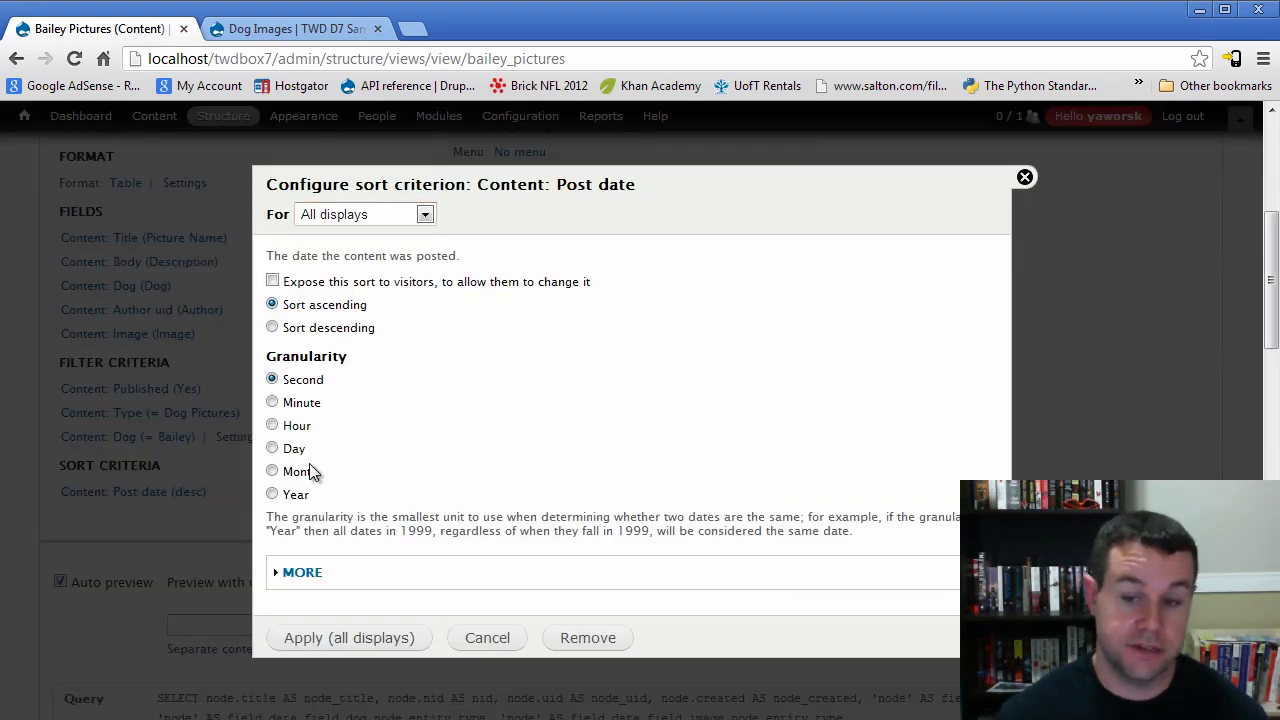
click(302, 403)
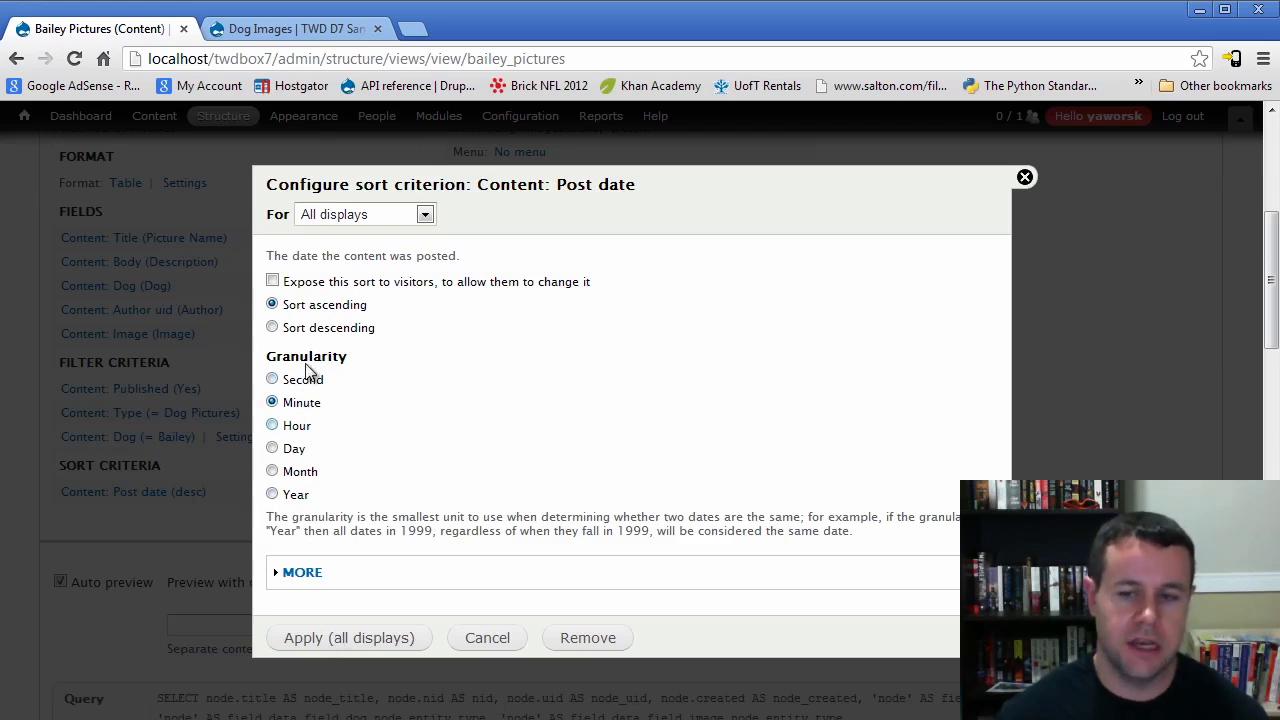
click(336, 642)
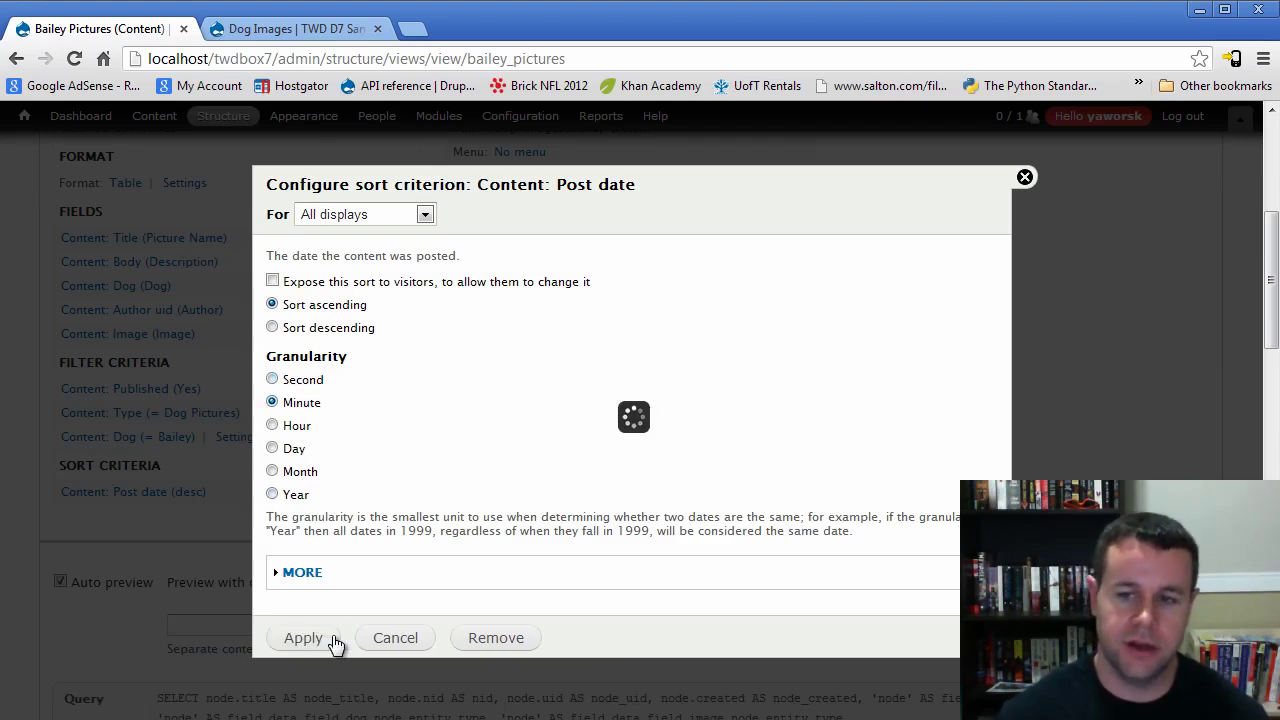
scroll(900, 560, down, 10)
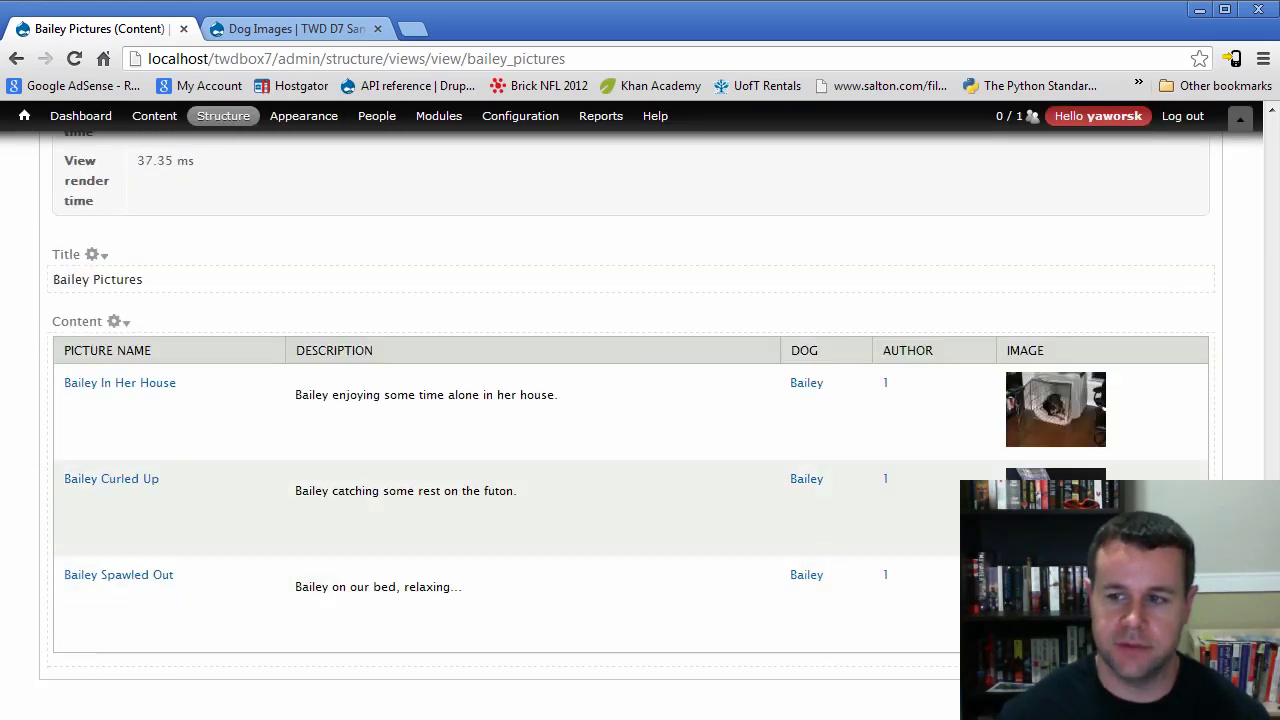
scroll(478, 641, up, 10)
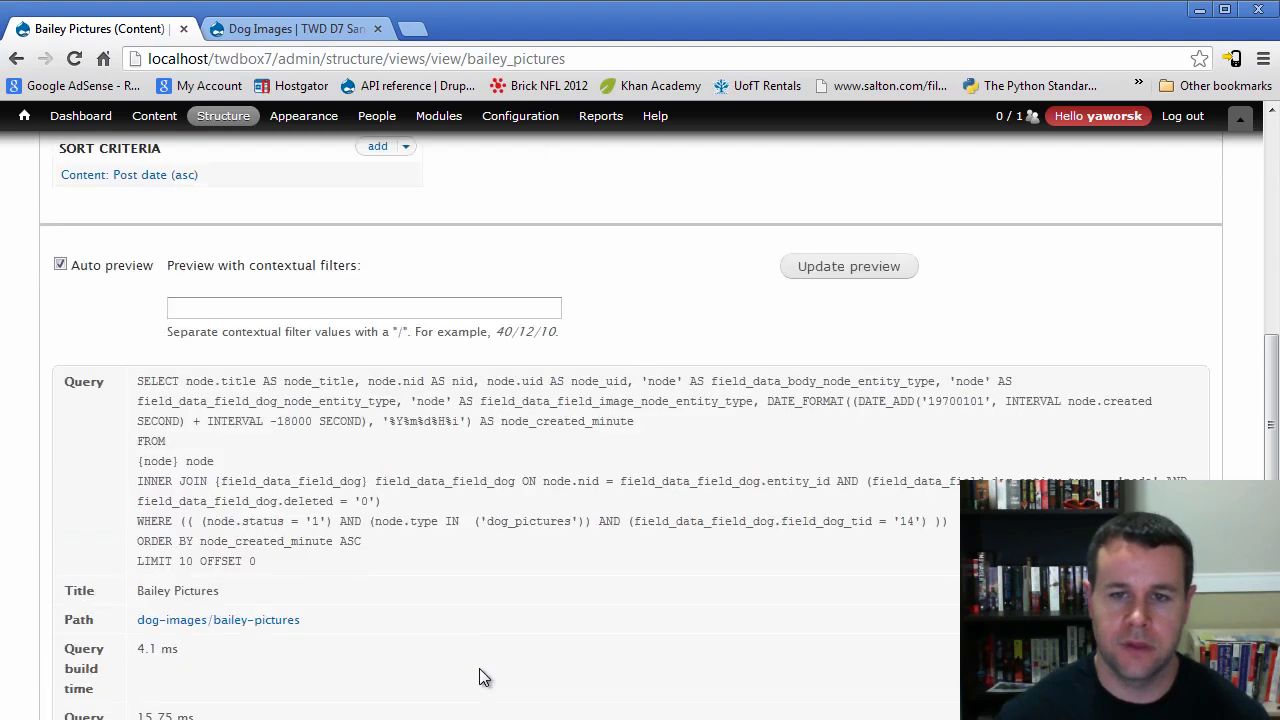
Step: Look through the available sort criteria without adding one
click(378, 565)
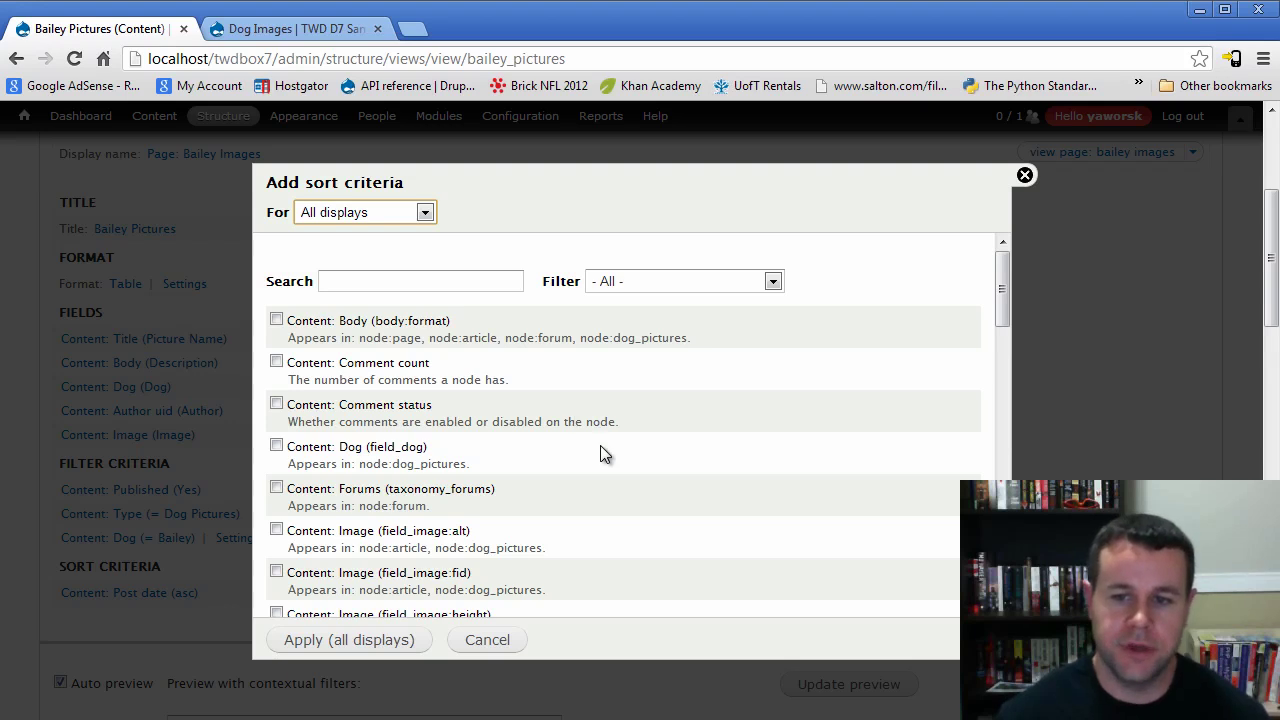
scroll(601, 447, down, 5)
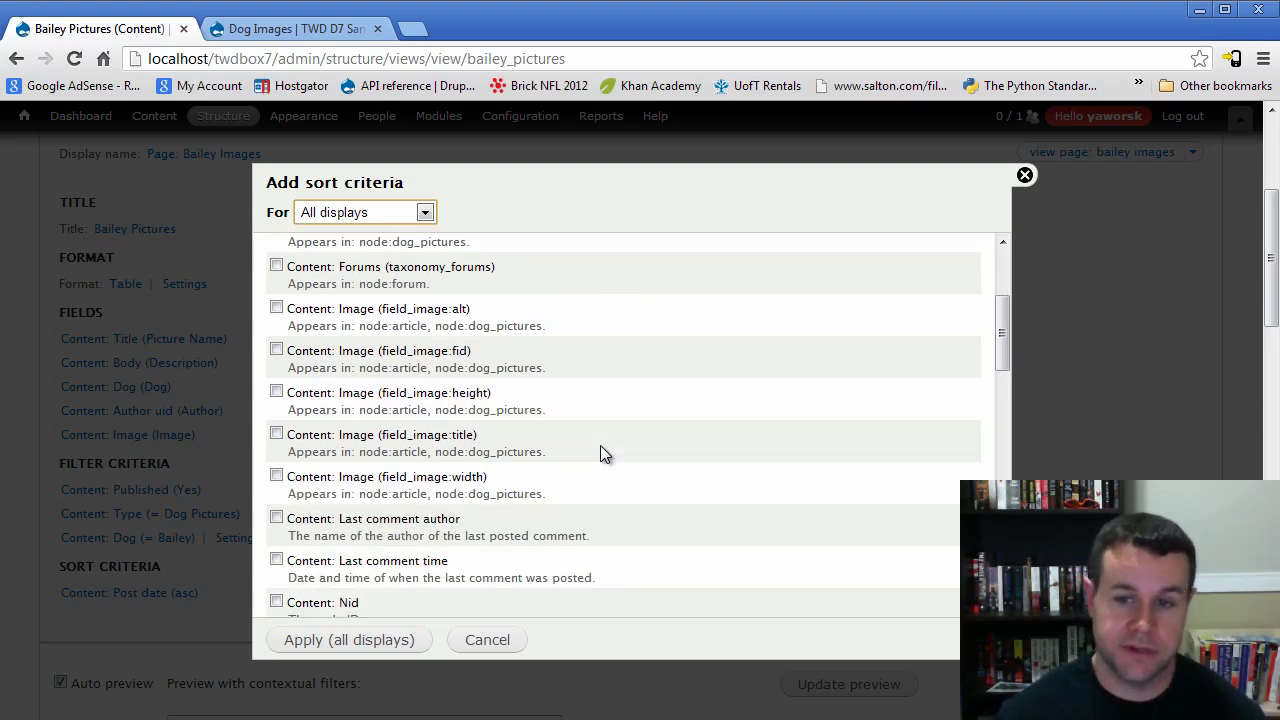
scroll(600, 450, down, 3)
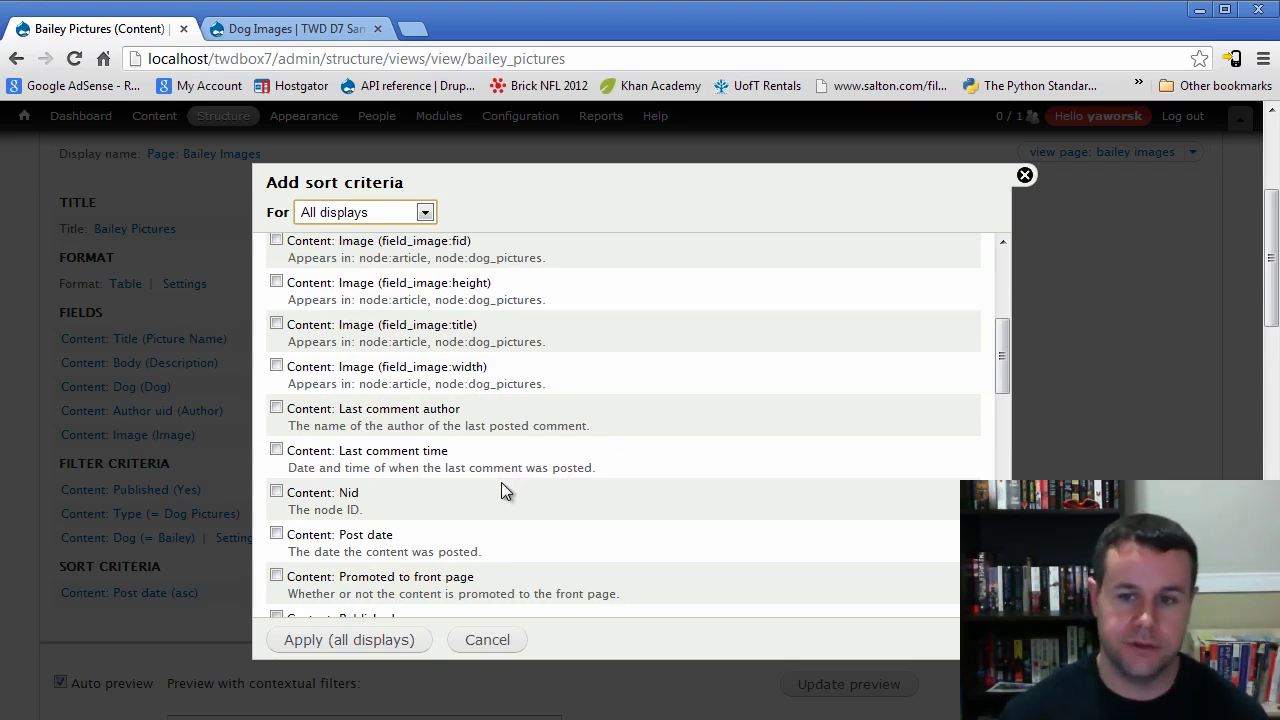
scroll(578, 458, down, 4)
scroll(583, 458, down, 4)
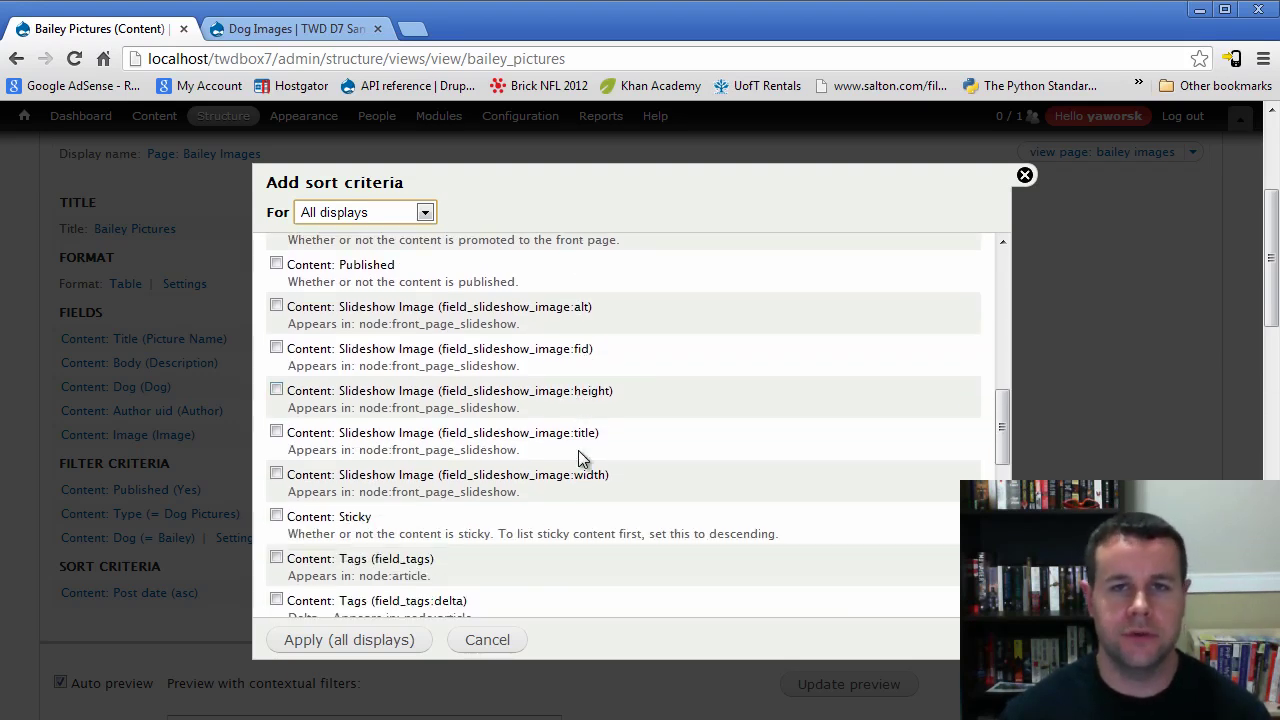
scroll(578, 458, down, 3)
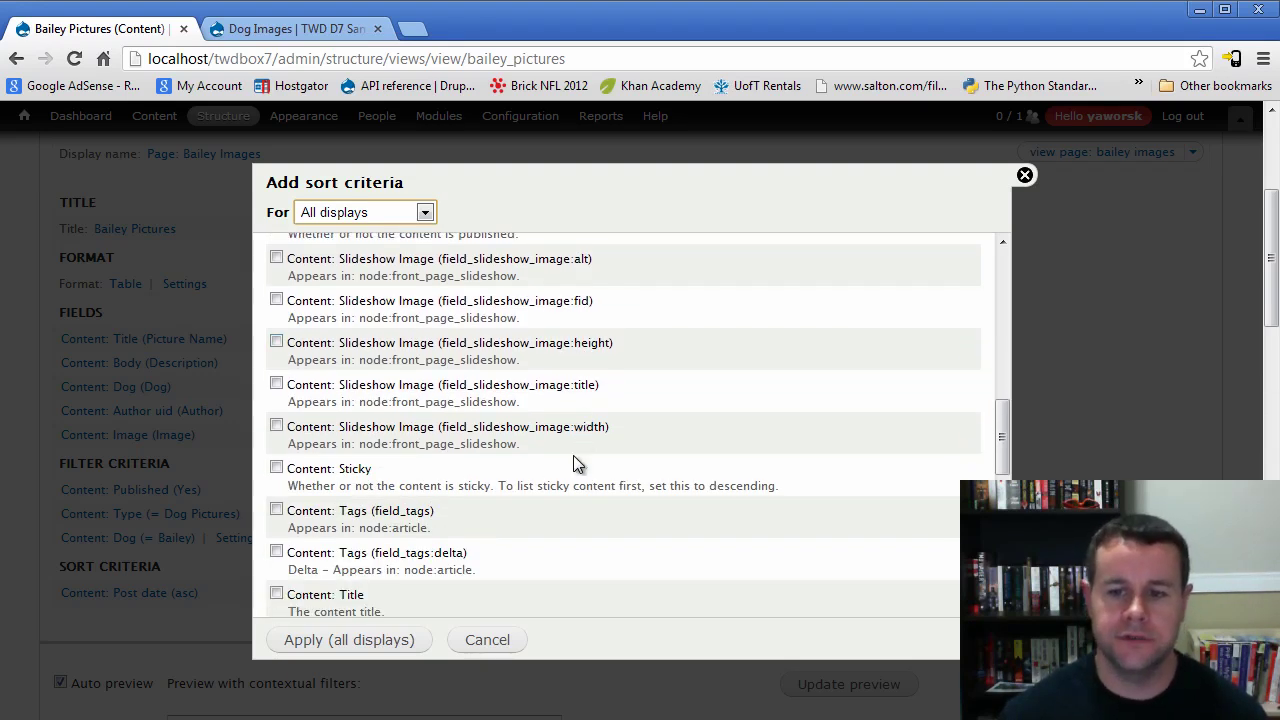
click(492, 640)
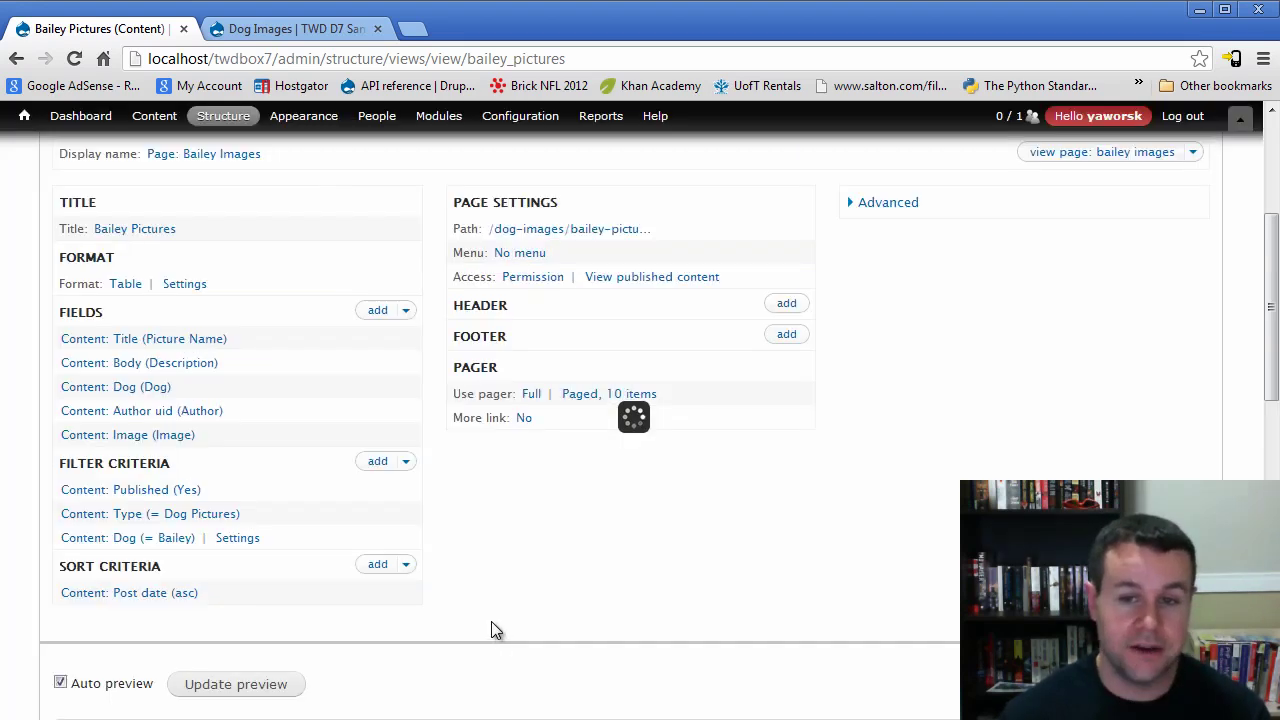
Step: Make the Picture Name, Description, Dog and Image columns sortable in the table settings and apply to all displays
click(180, 285)
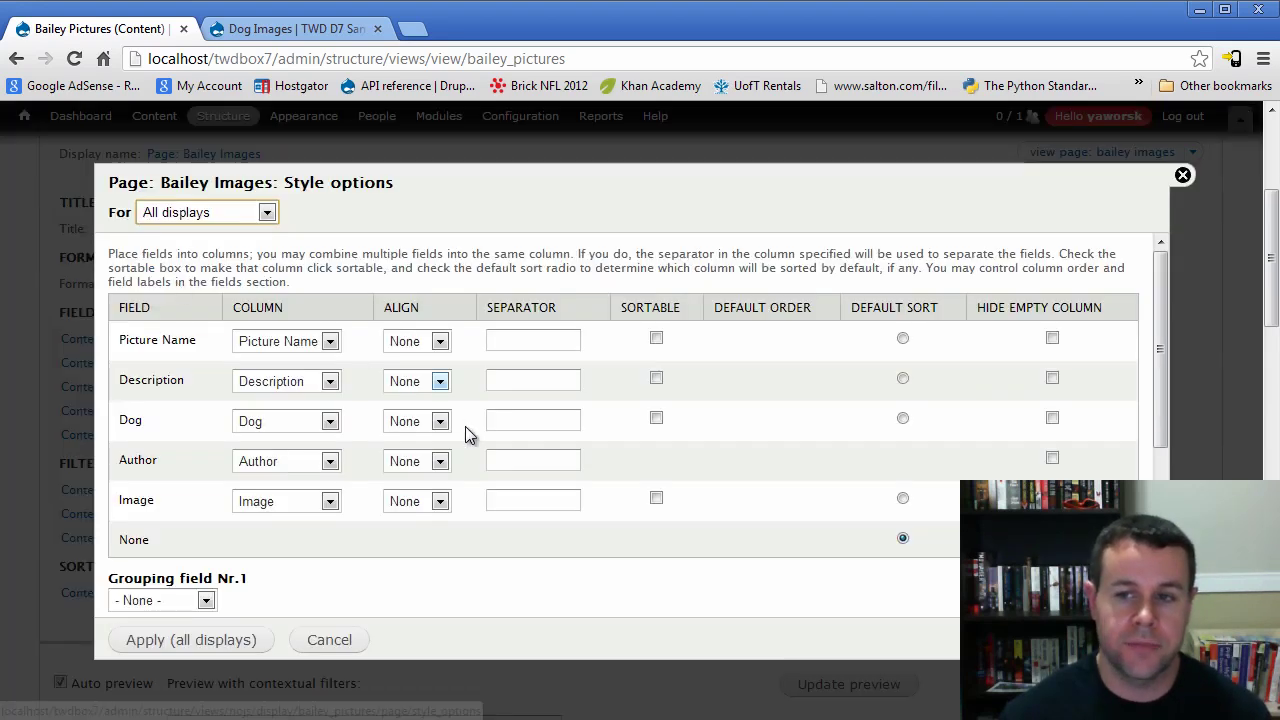
click(657, 338)
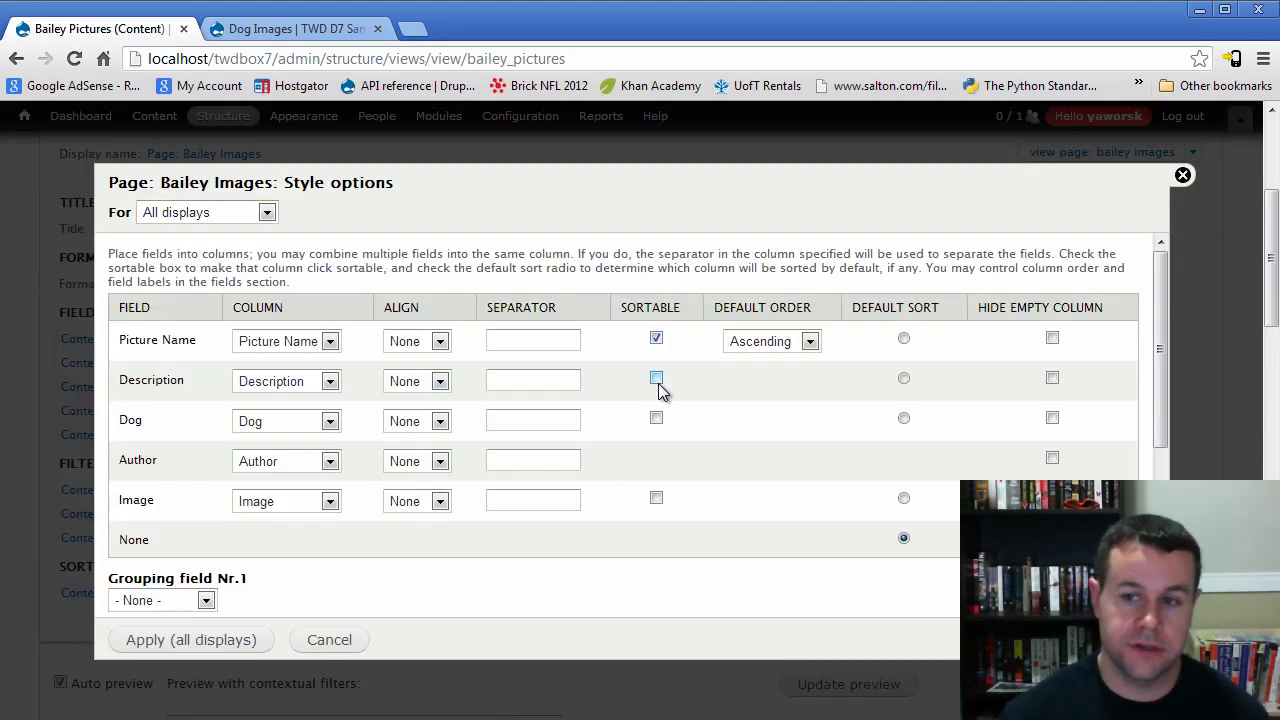
click(657, 379)
click(656, 418)
click(656, 499)
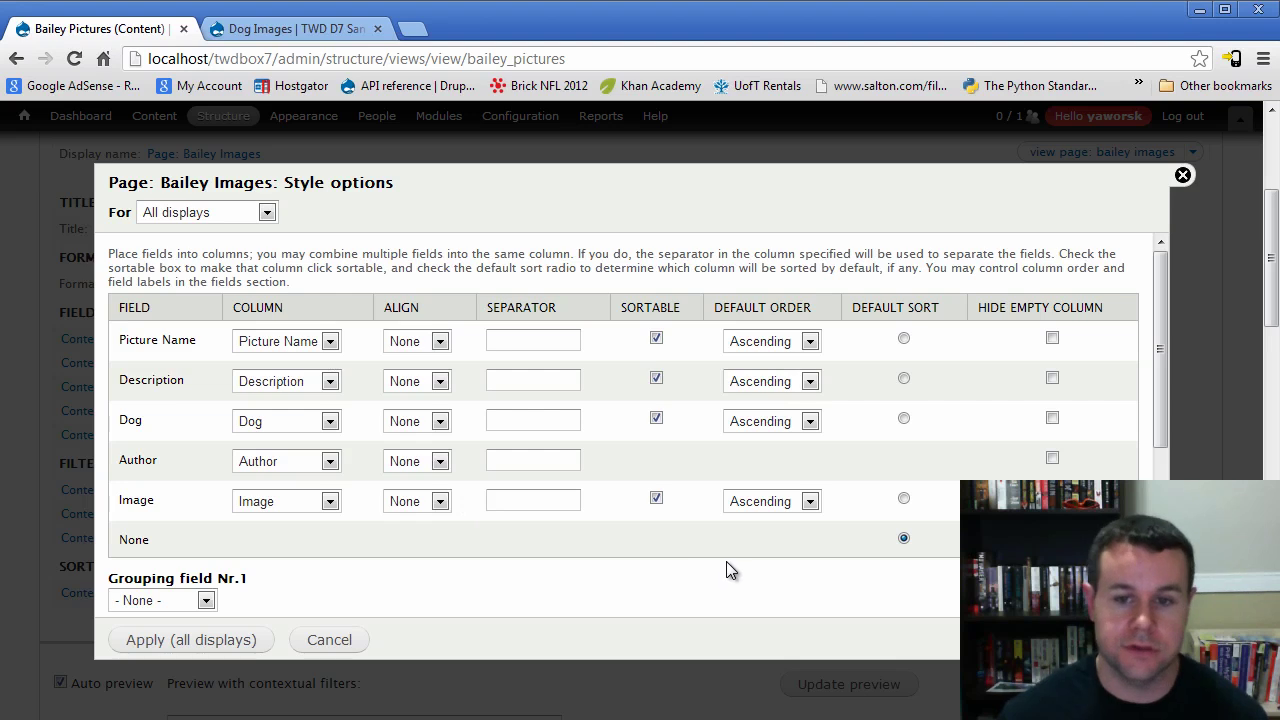
scroll(726, 562, down, 2)
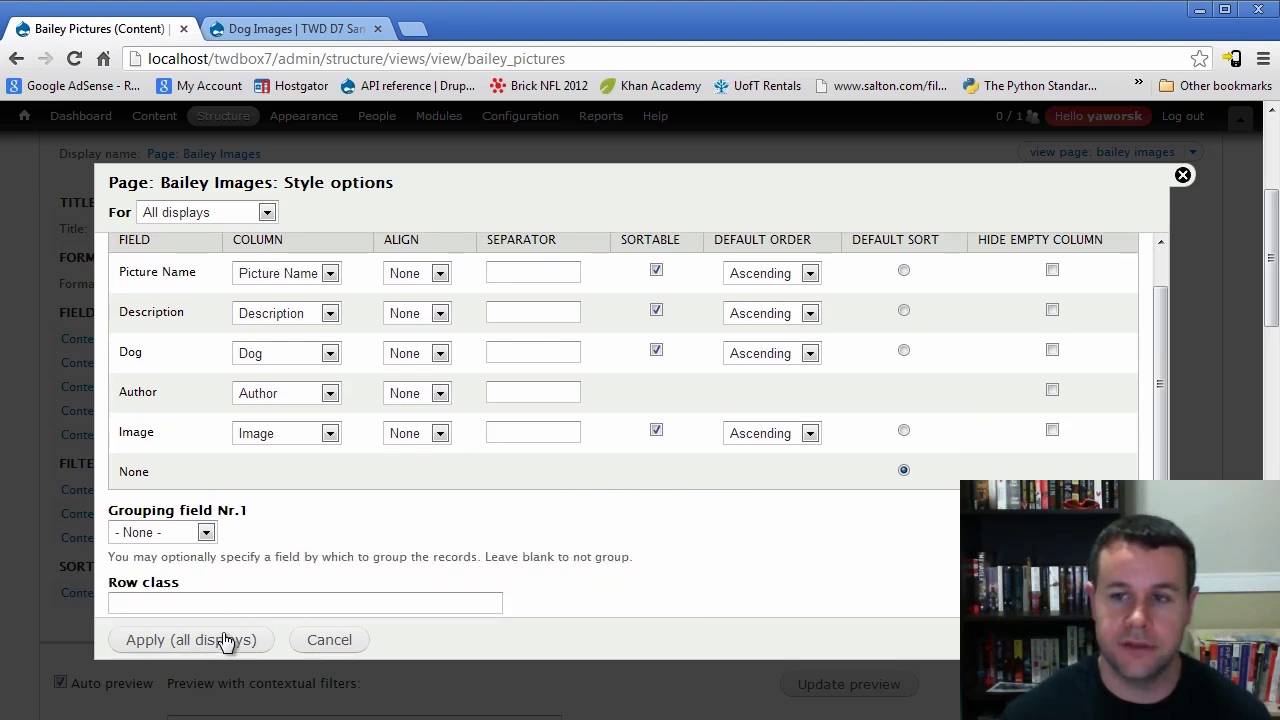
scroll(225, 640, up, 1)
click(225, 640)
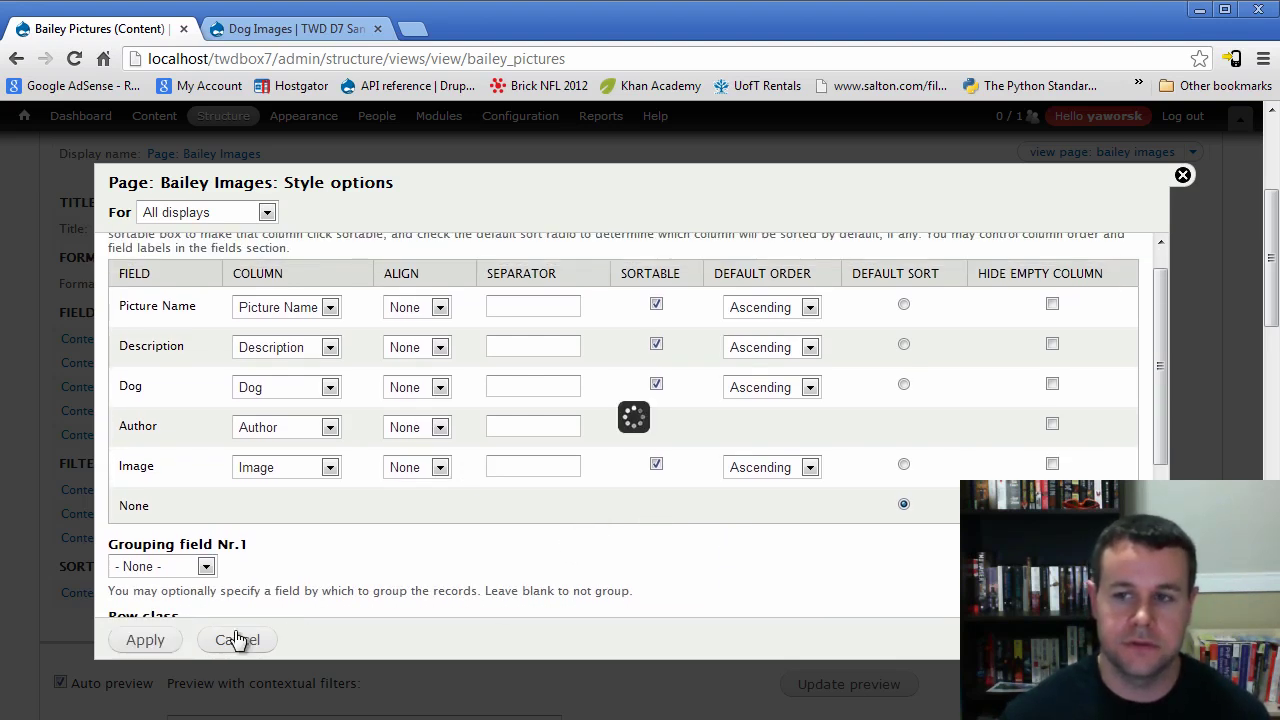
Step: Test column sorting in the preview table by Description, Dog and Image, and reverse the Image order
scroll(784, 436, down, 10)
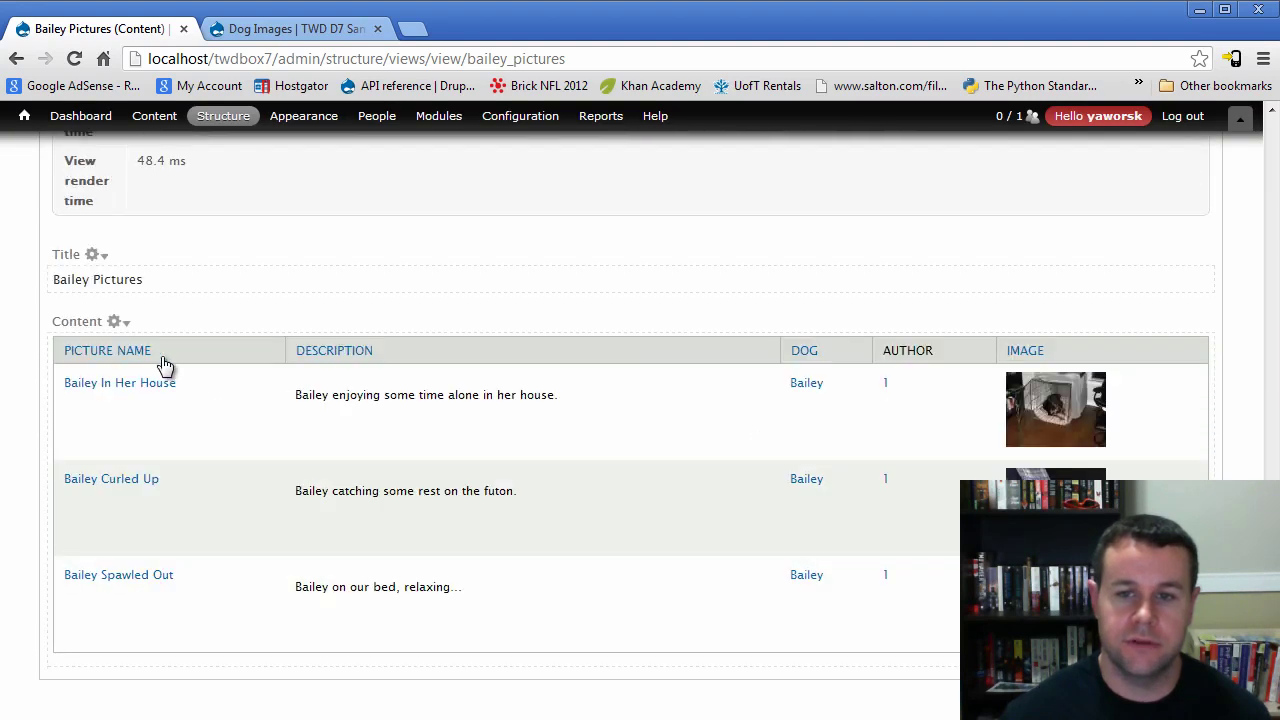
click(352, 360)
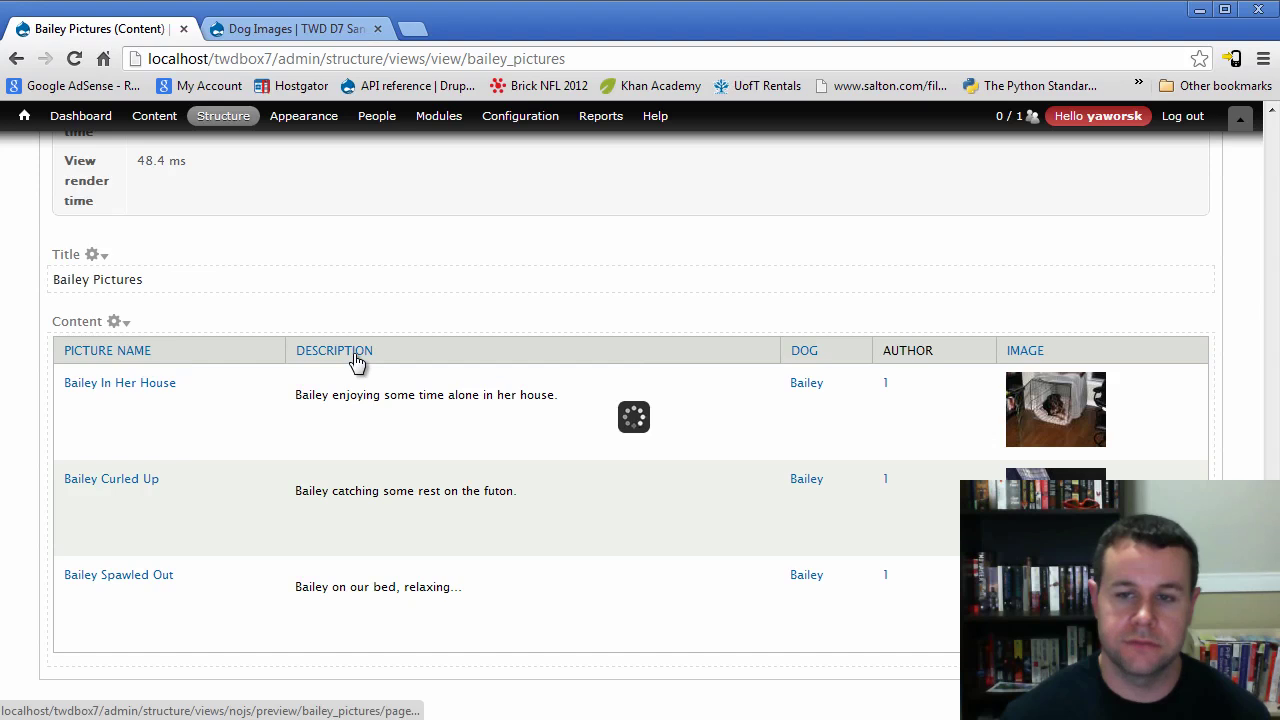
click(806, 353)
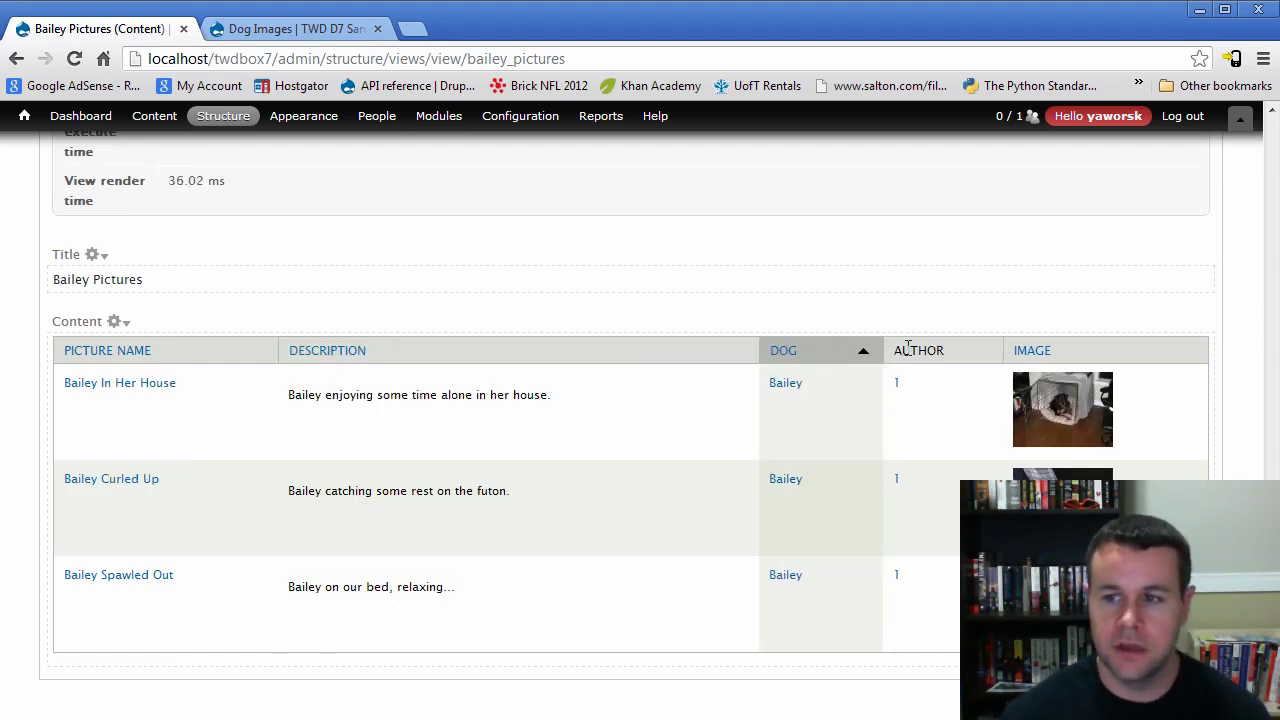
click(1026, 358)
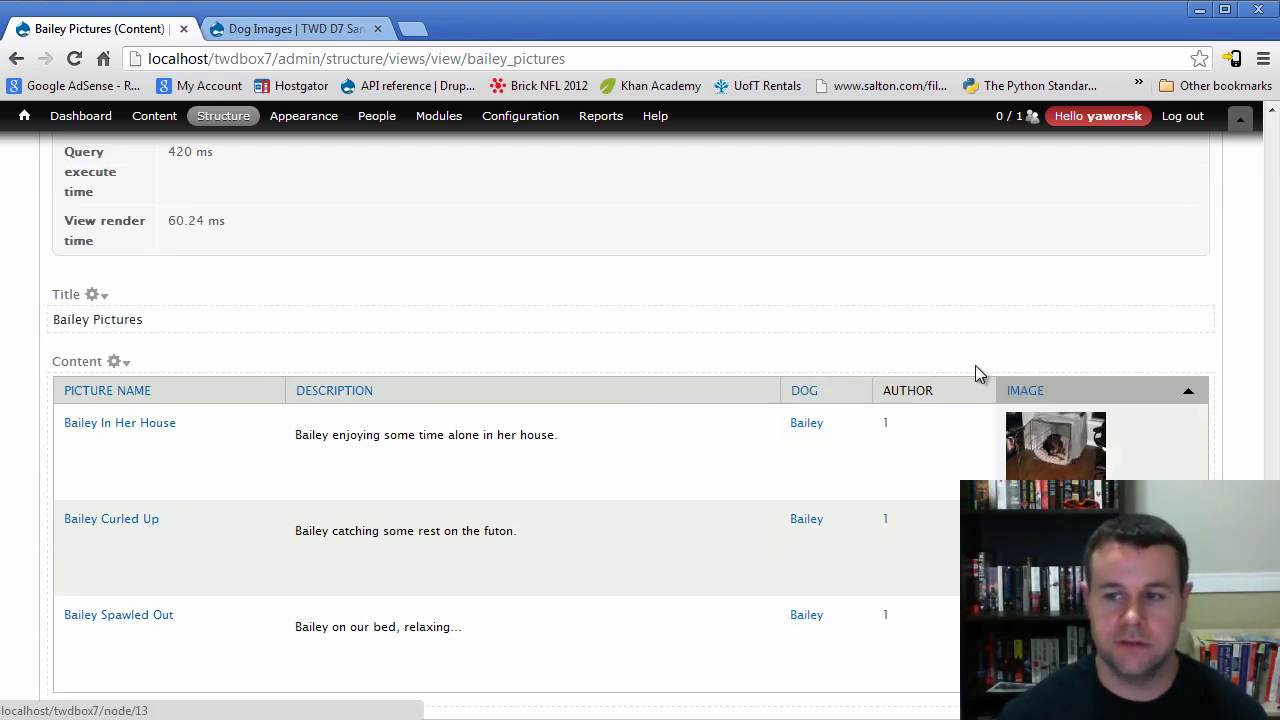
click(1025, 395)
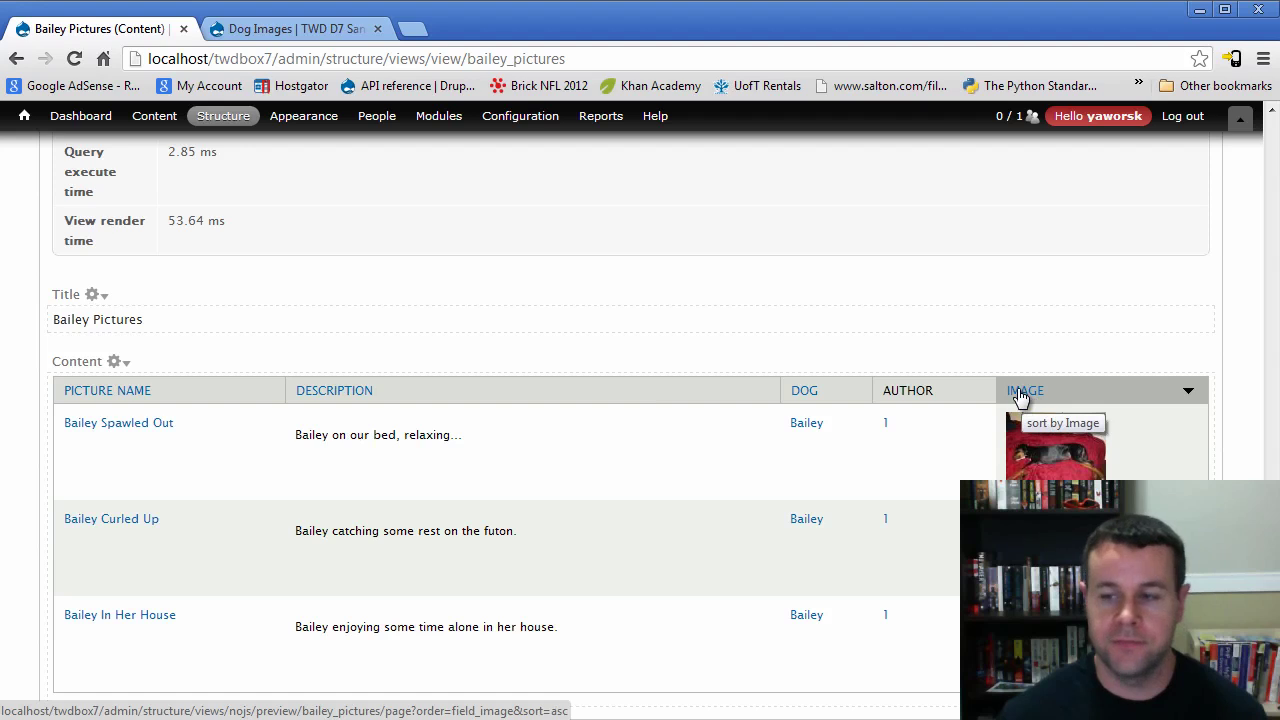
Step: Open the table format settings and view the alignment options for the Picture Name column without changing them
scroll(445, 557, up, 15)
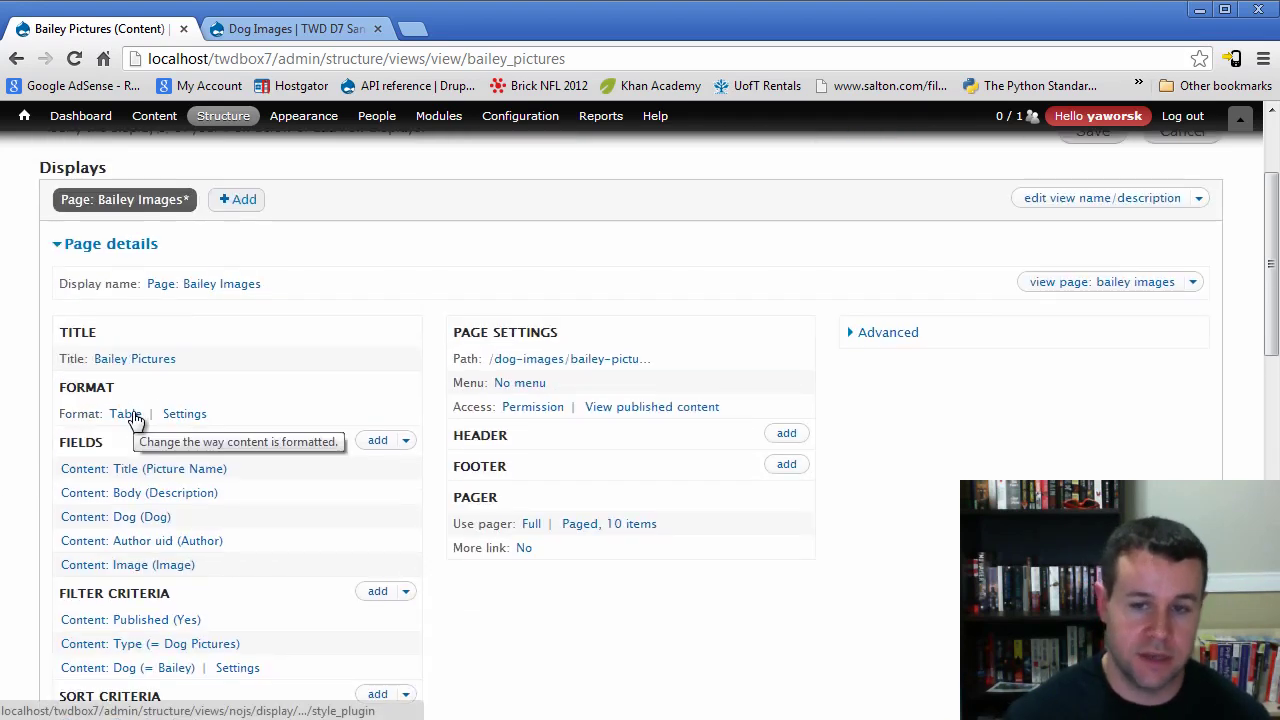
click(195, 418)
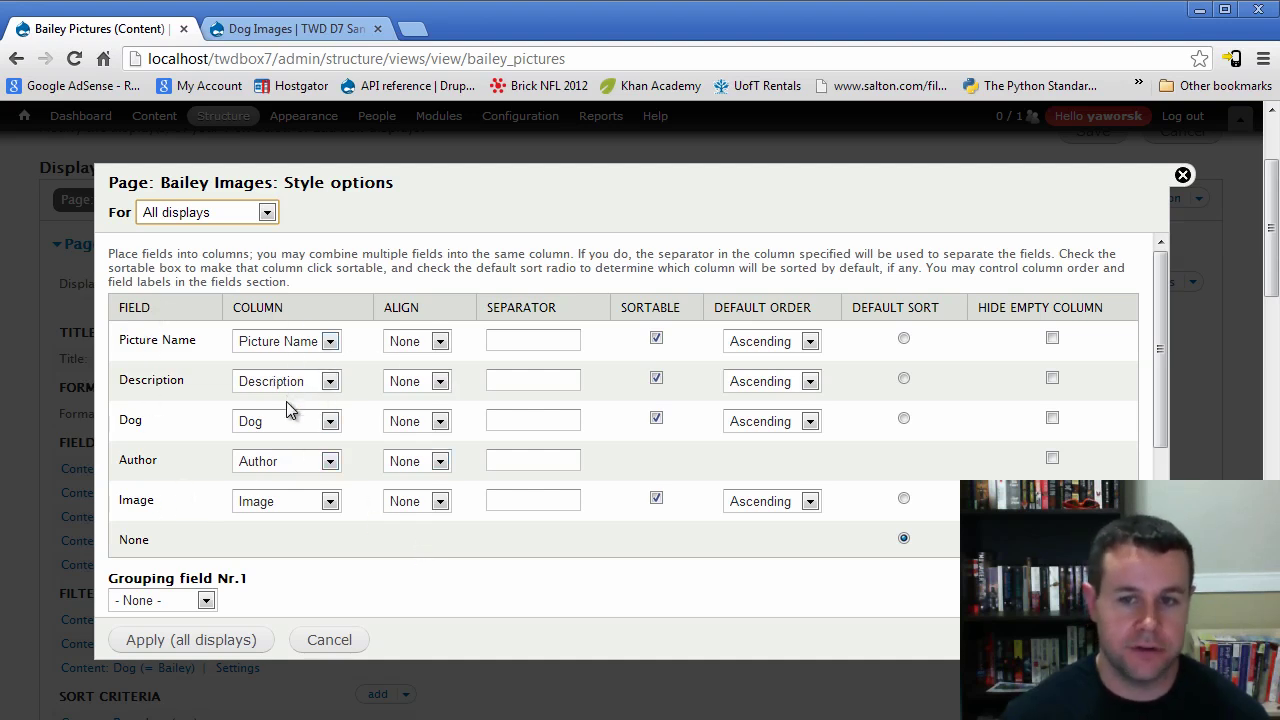
click(439, 342)
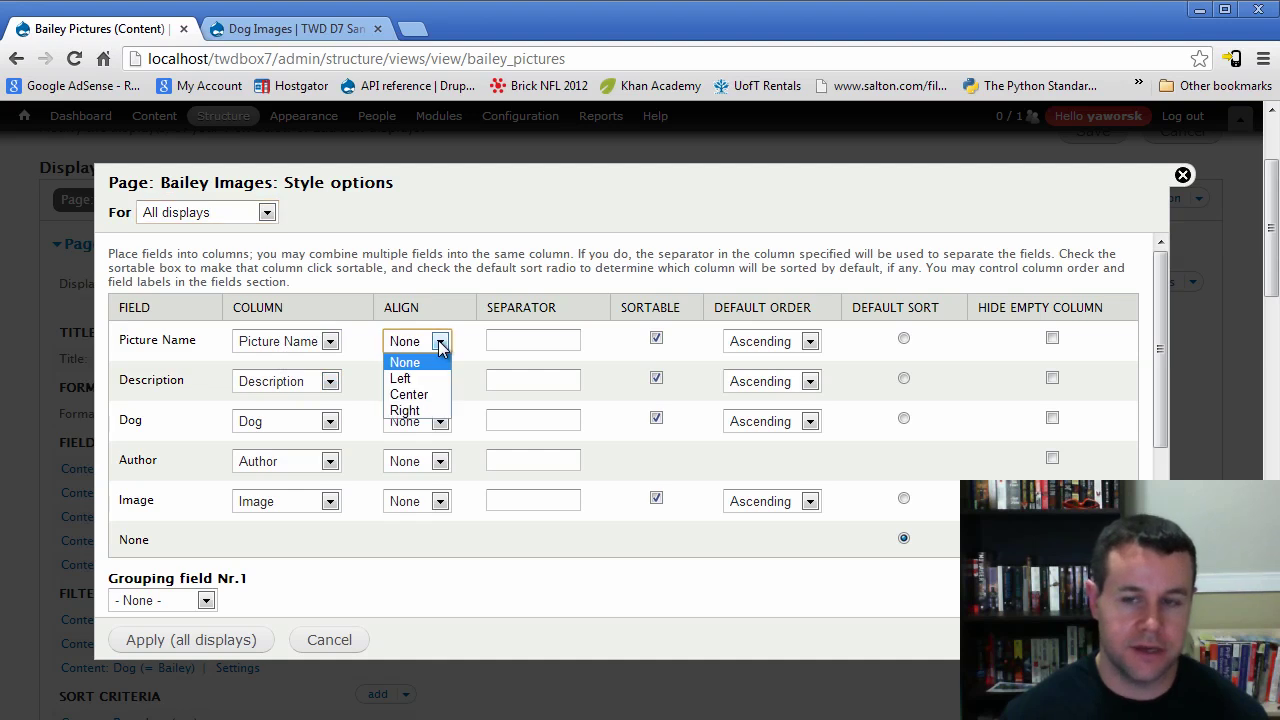
click(440, 343)
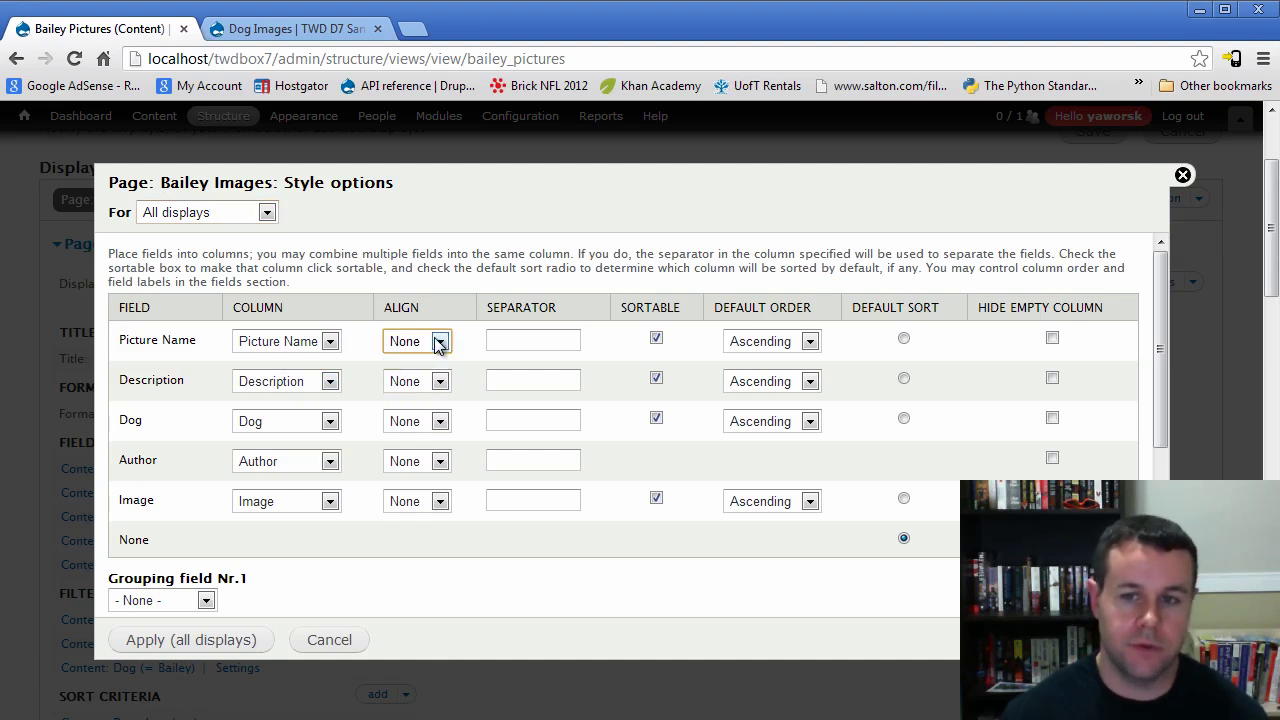
click(439, 342)
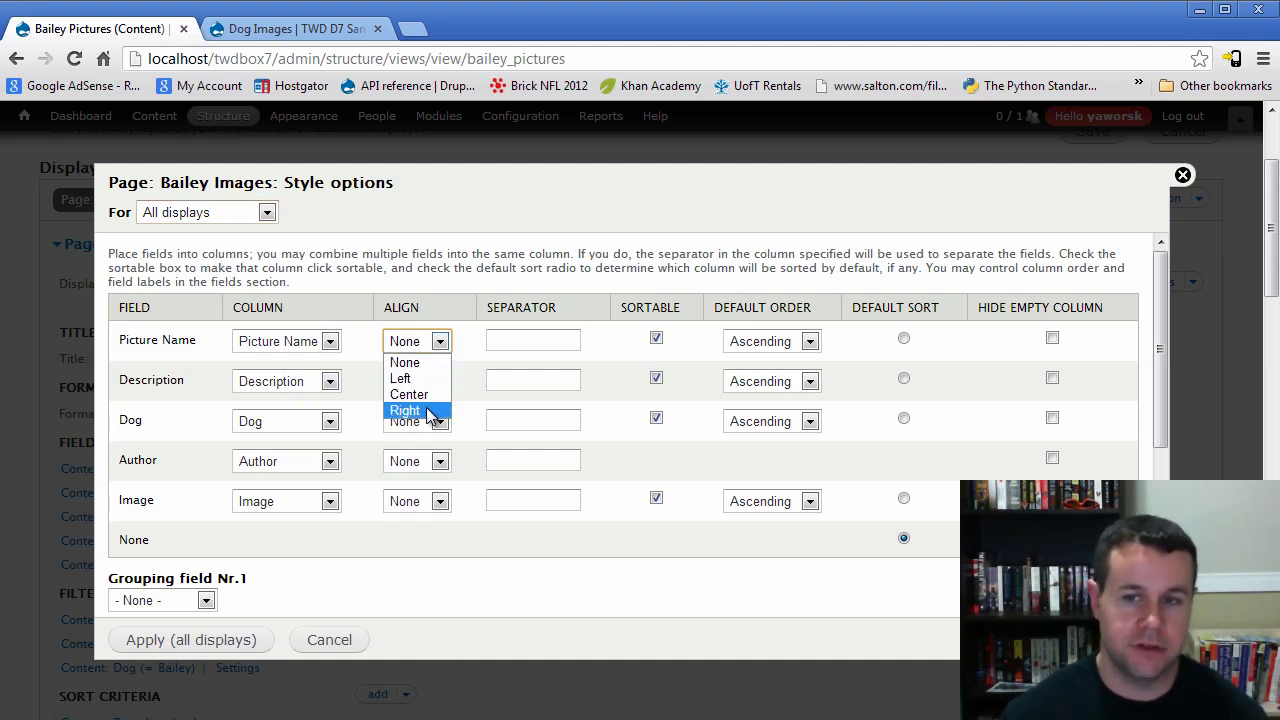
click(456, 318)
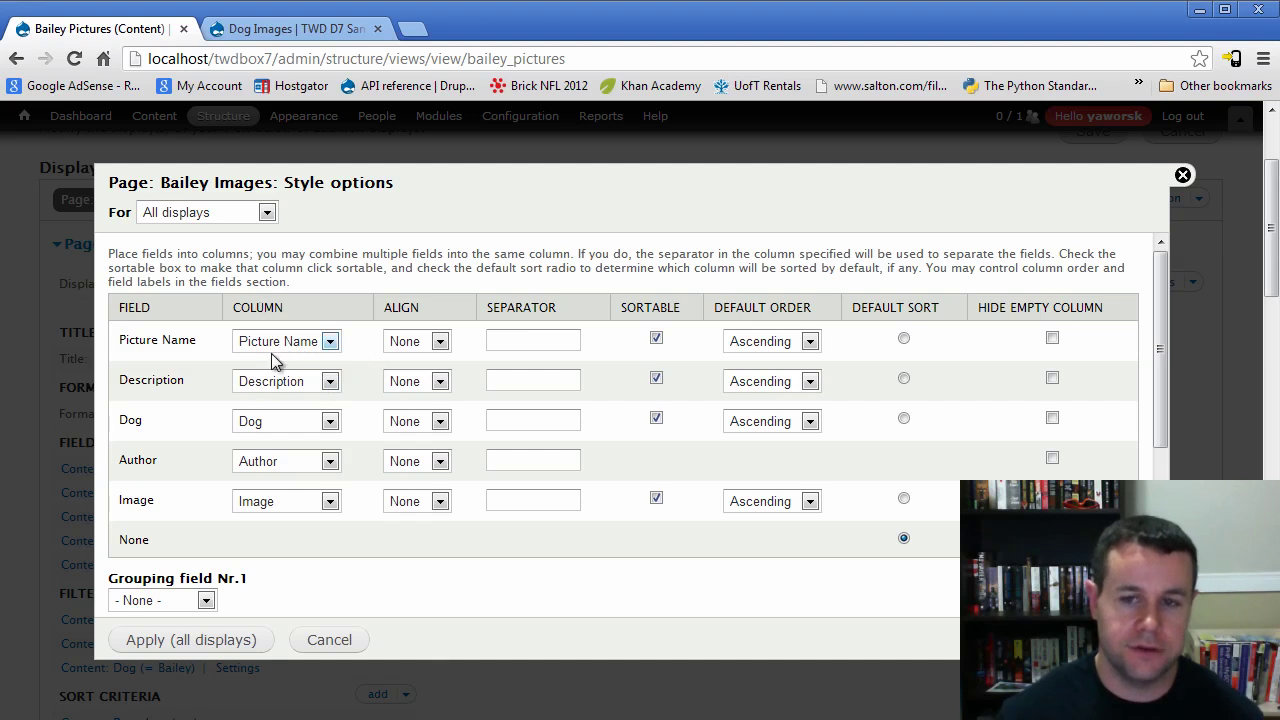
Step: Place the Description field in the Picture Name column, apply to all displays, and check the combined column in the preview
click(330, 383)
click(300, 402)
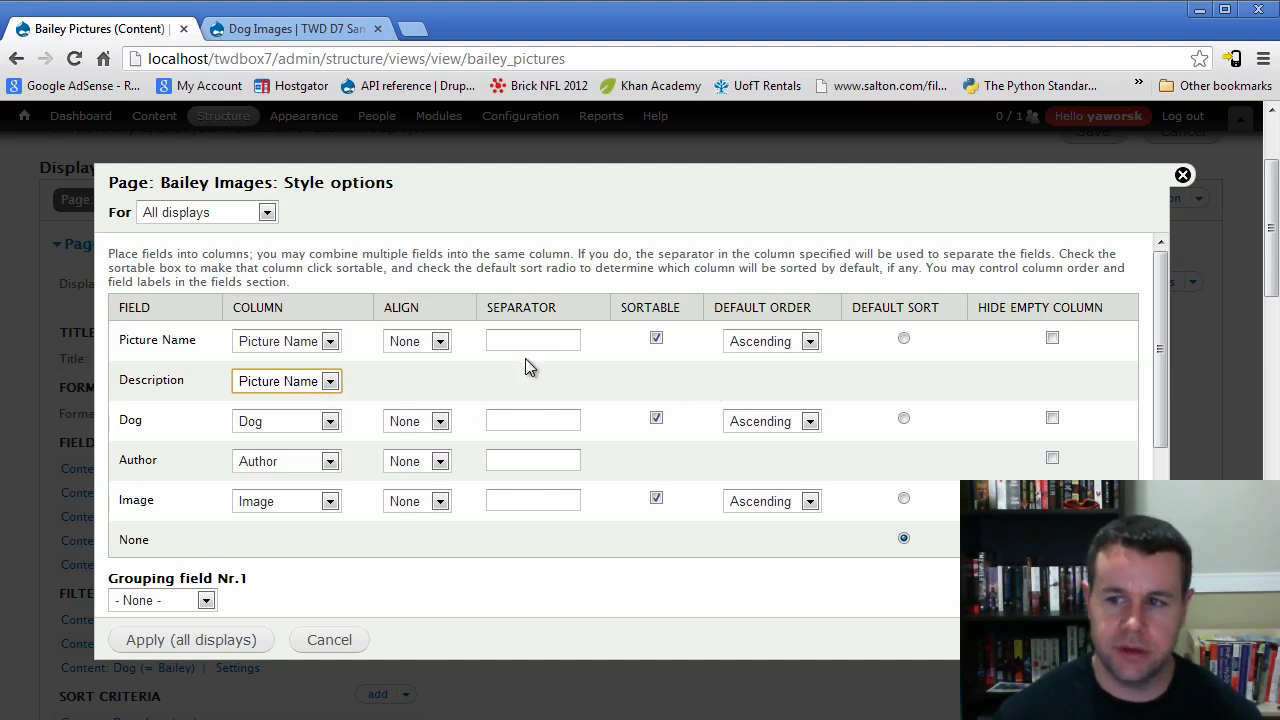
scroll(537, 413, down, 2)
click(192, 640)
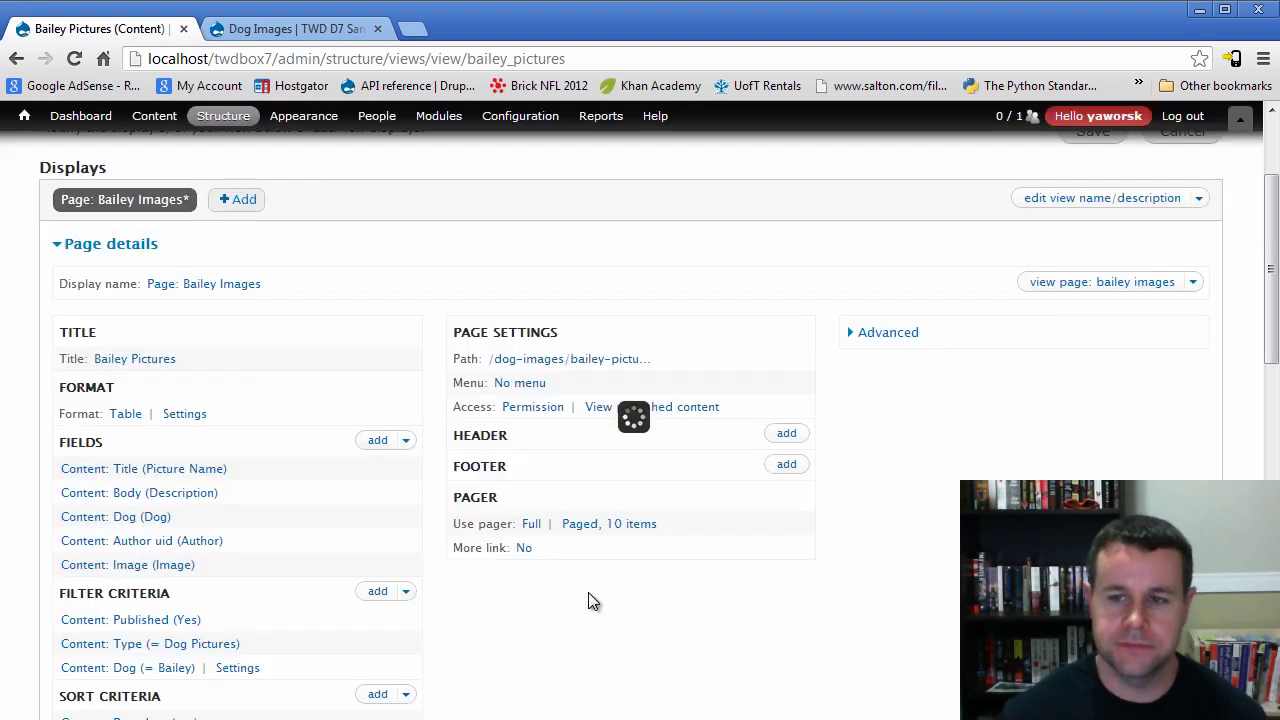
scroll(808, 597, down, 12)
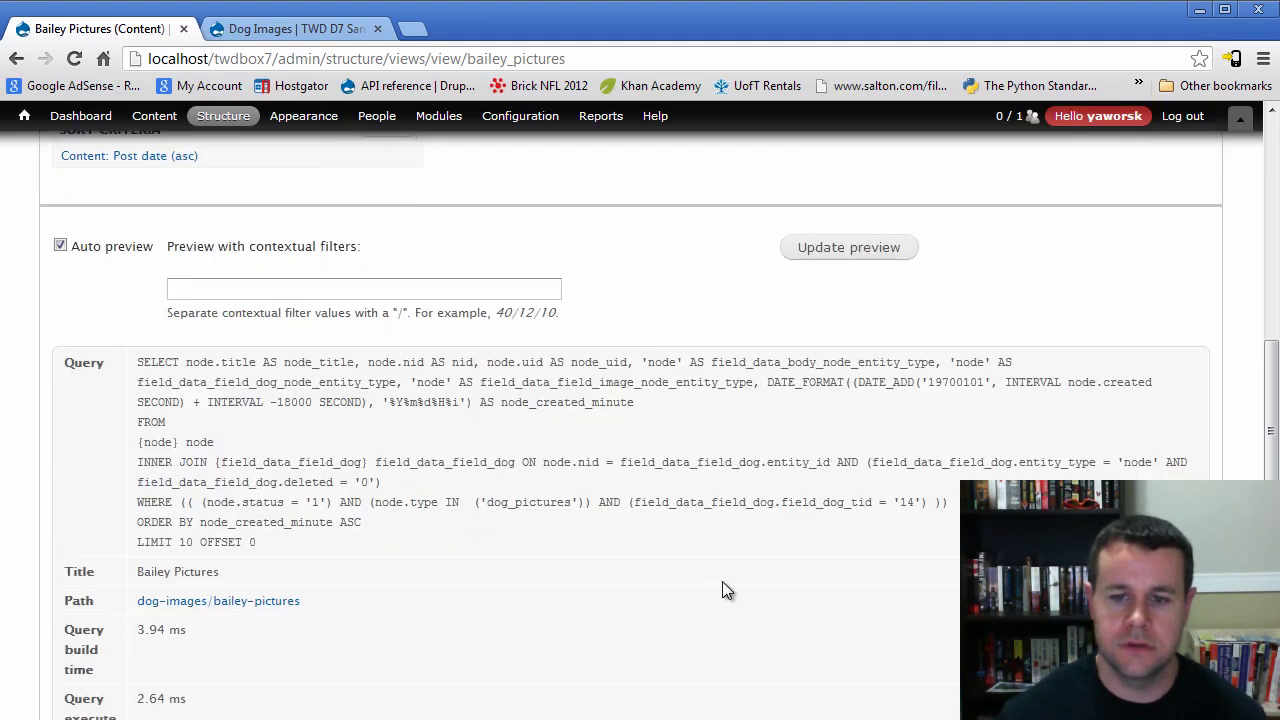
scroll(708, 596, down, 1)
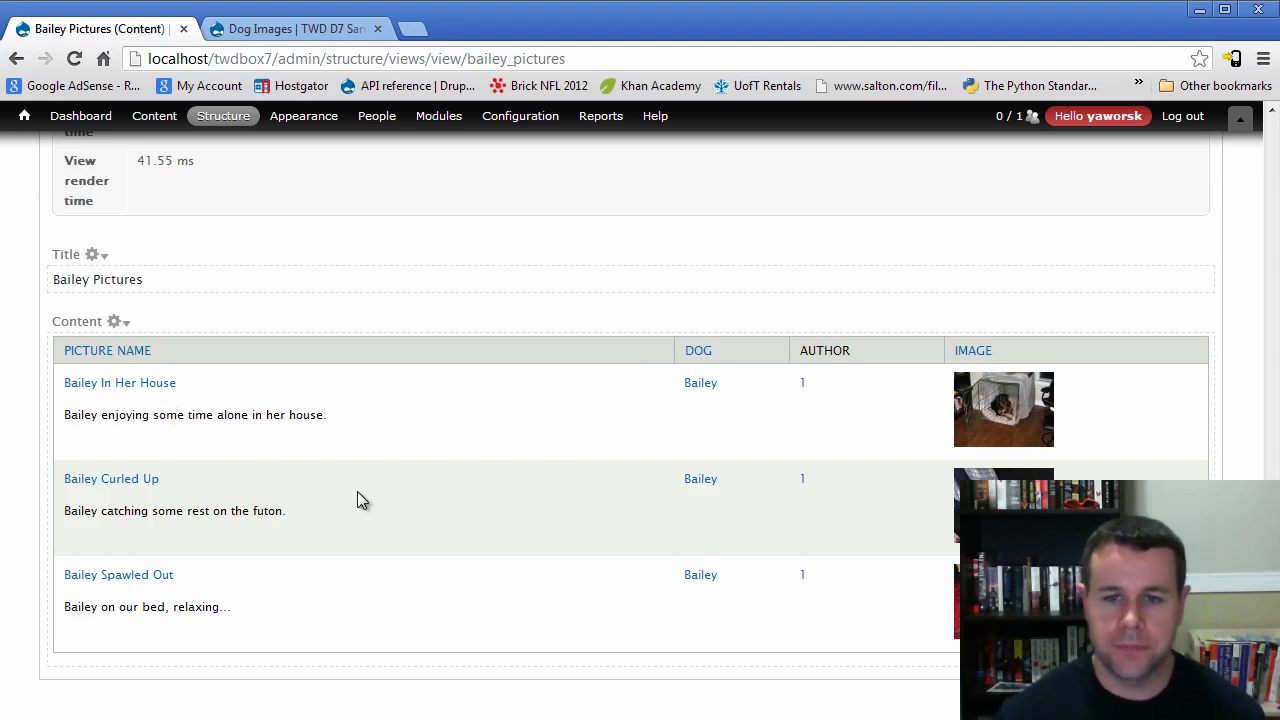
Step: Set the Picture Name column's separator to <hr /> in the table settings, keeping Ascending order, apply to all displays, and check the preview
scroll(418, 510, up, 12)
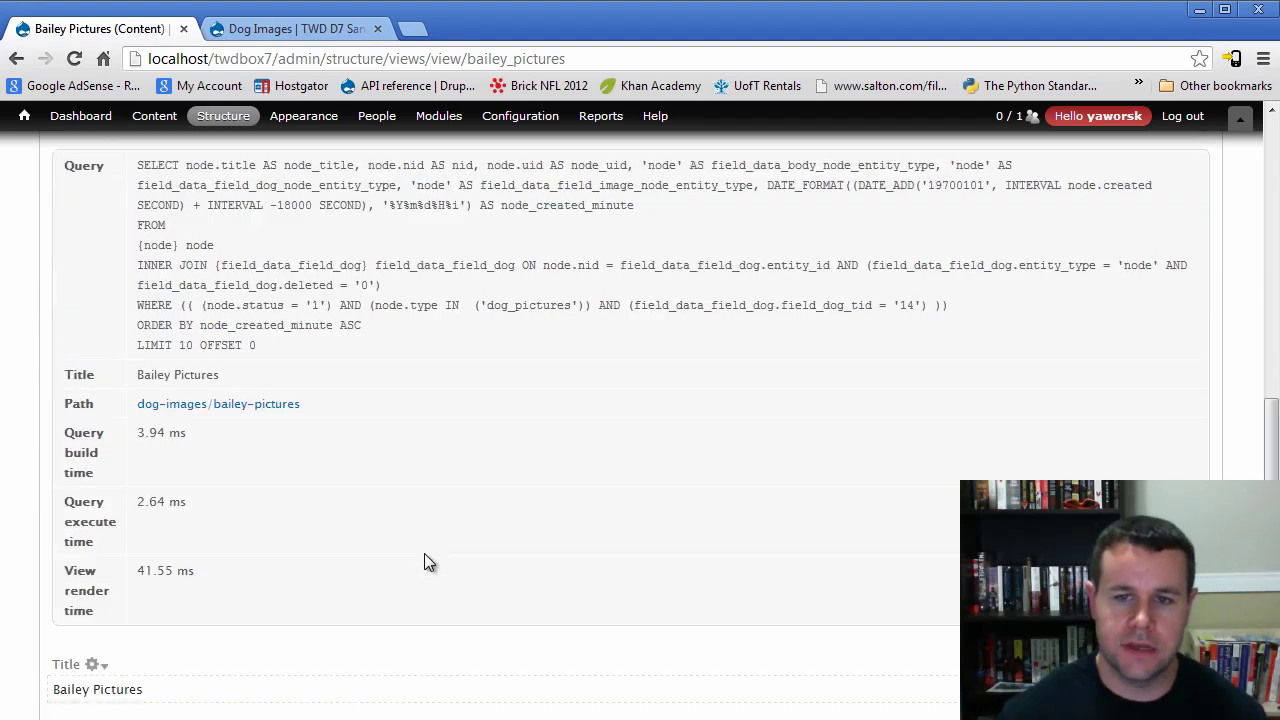
click(183, 403)
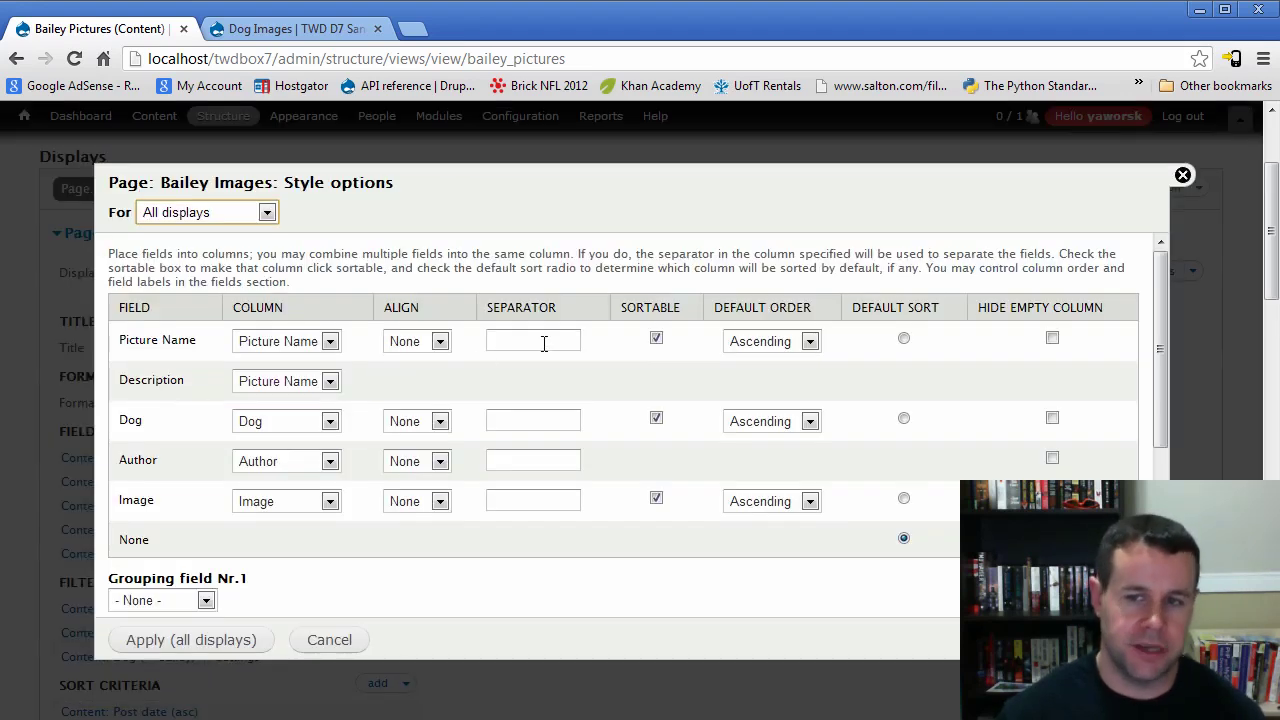
click(543, 341)
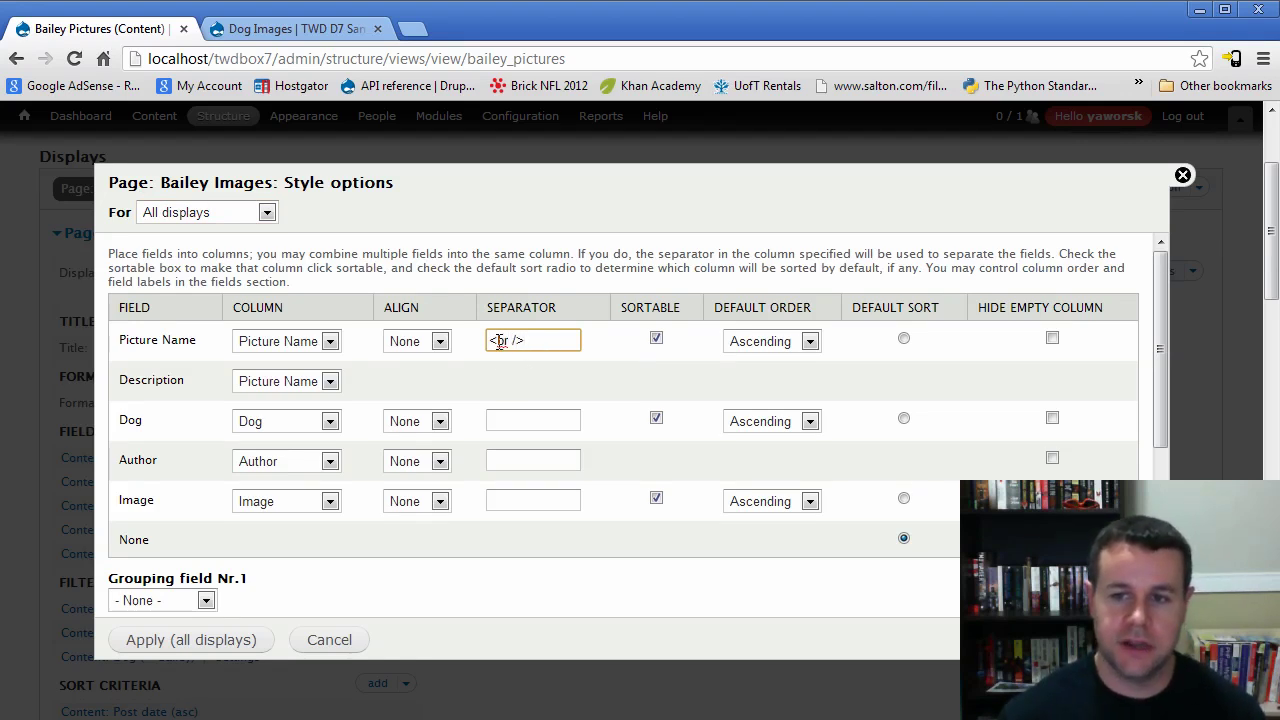
double_click(500, 341)
text(hr)
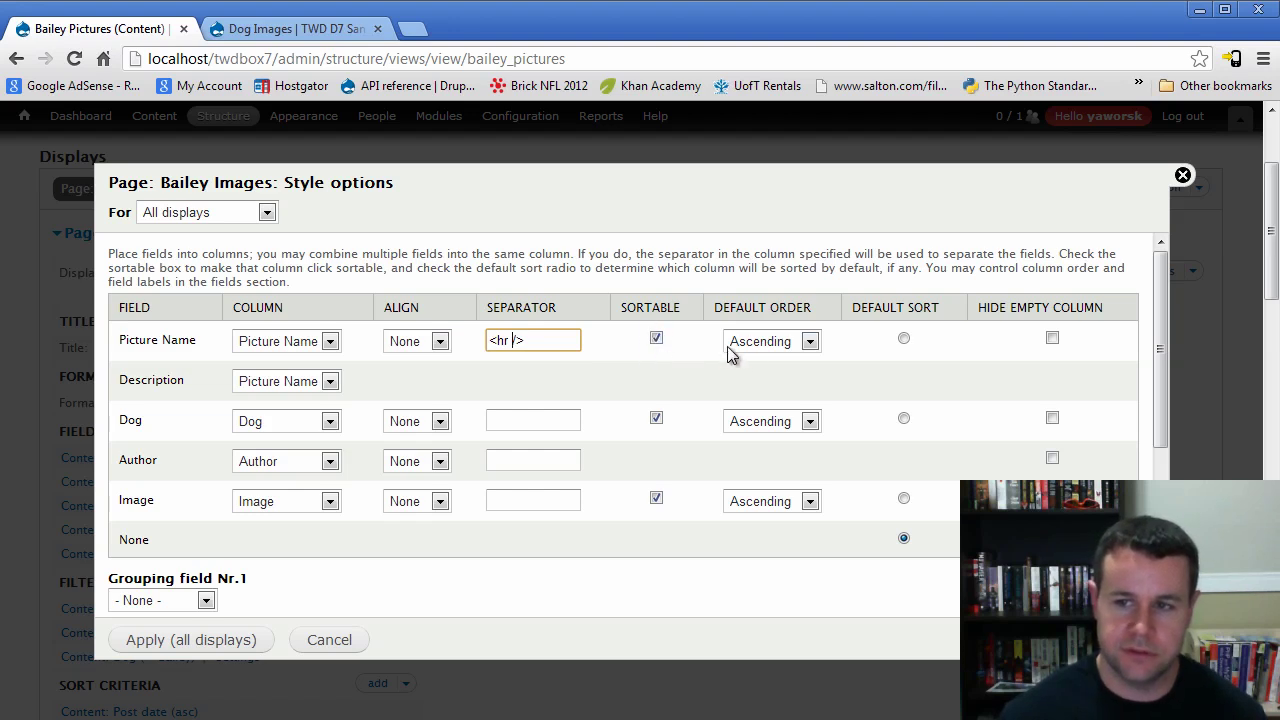
click(809, 345)
click(795, 363)
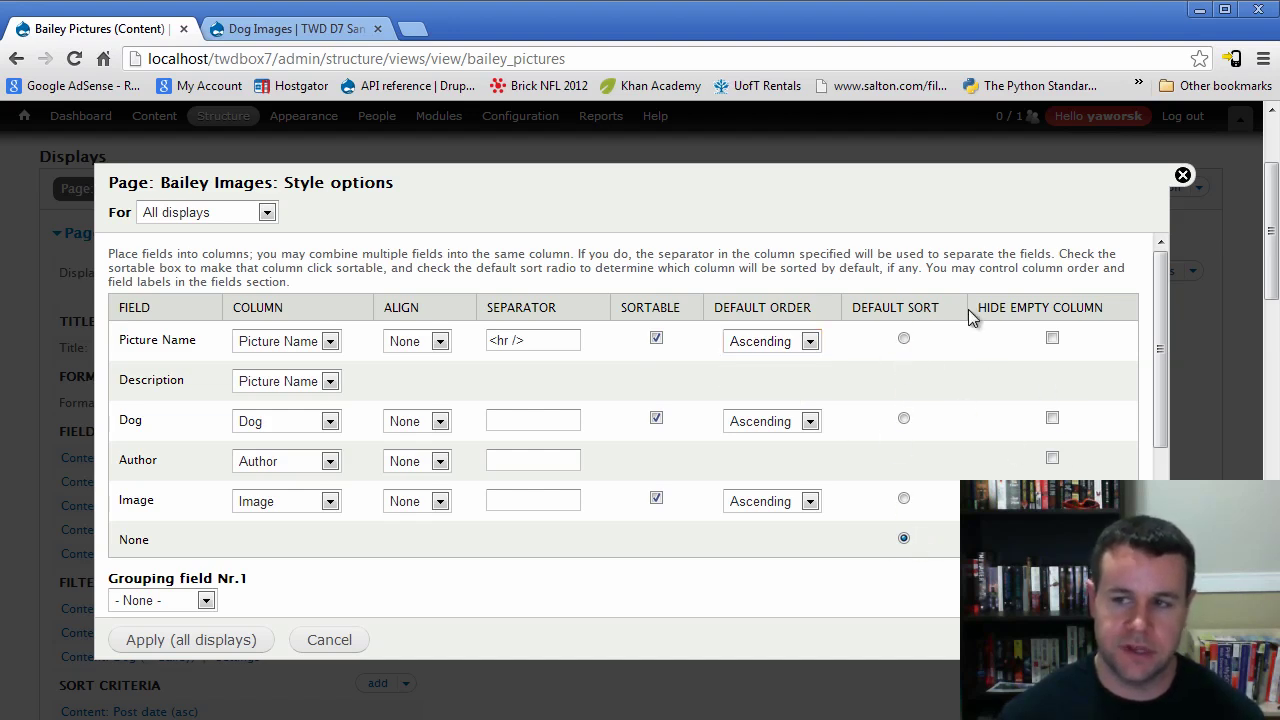
click(238, 640)
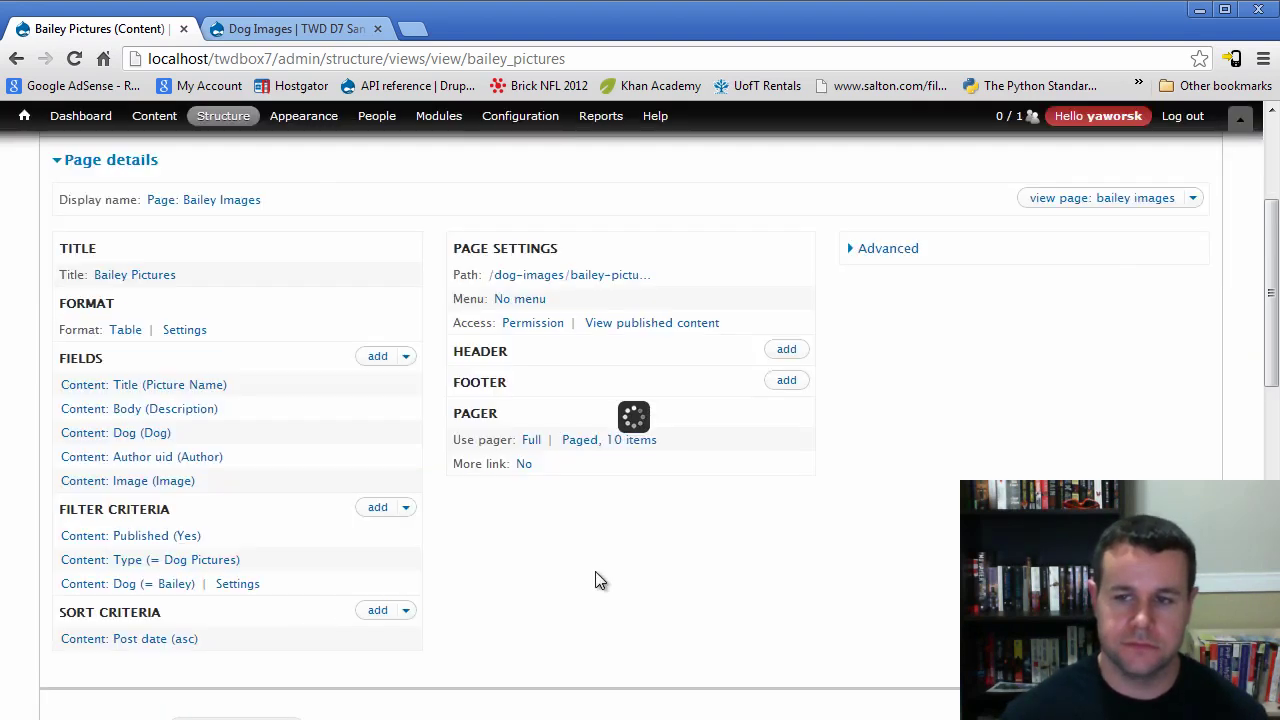
scroll(606, 575, down, 10)
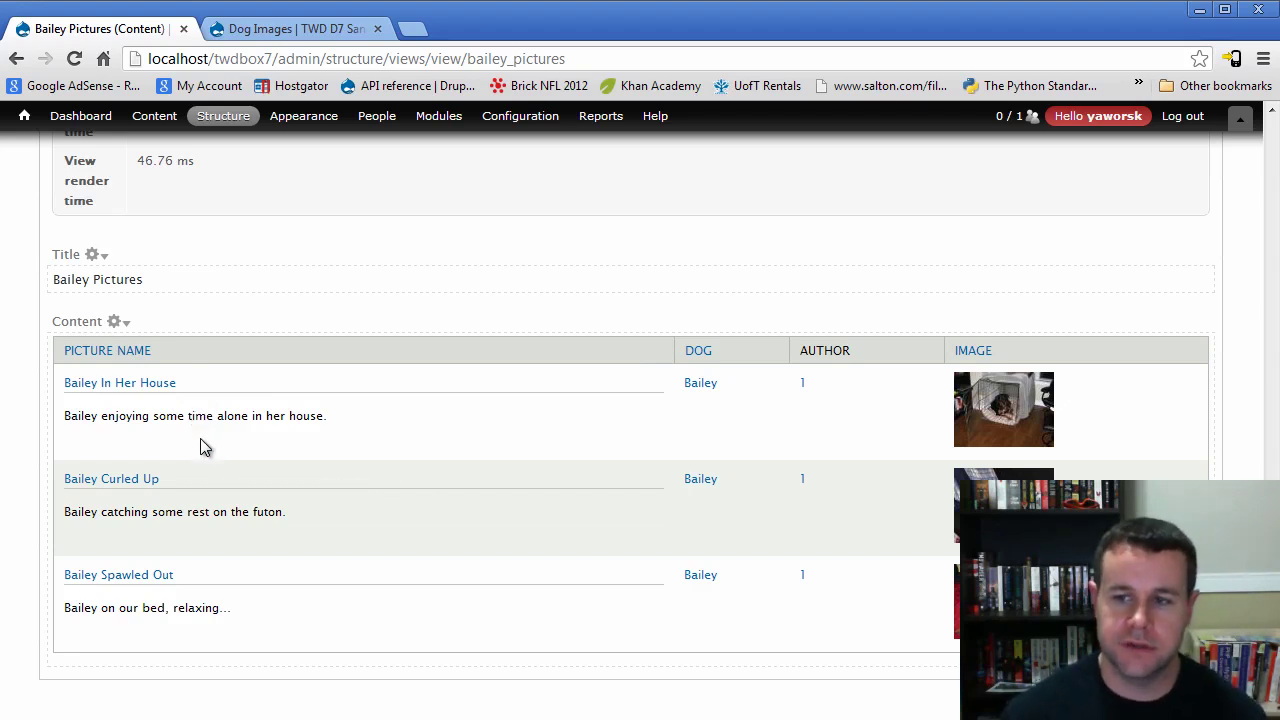
scroll(641, 580, up, 10)
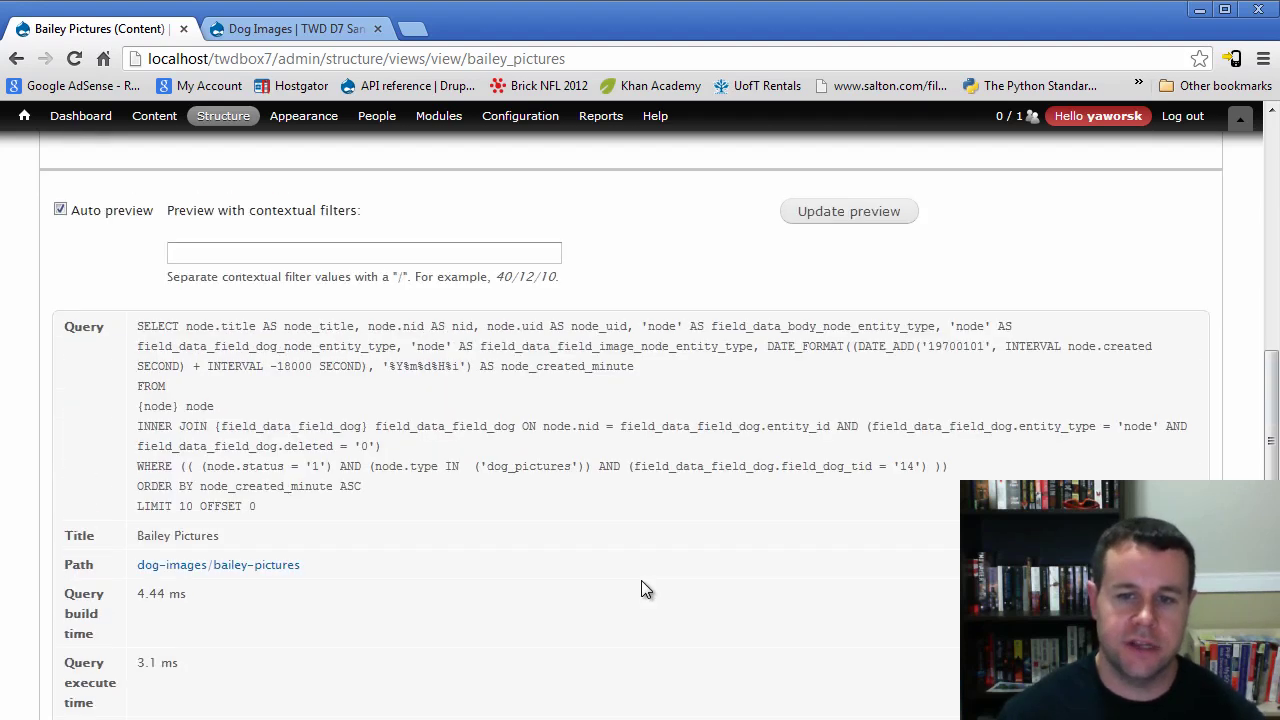
scroll(641, 600, up, 1)
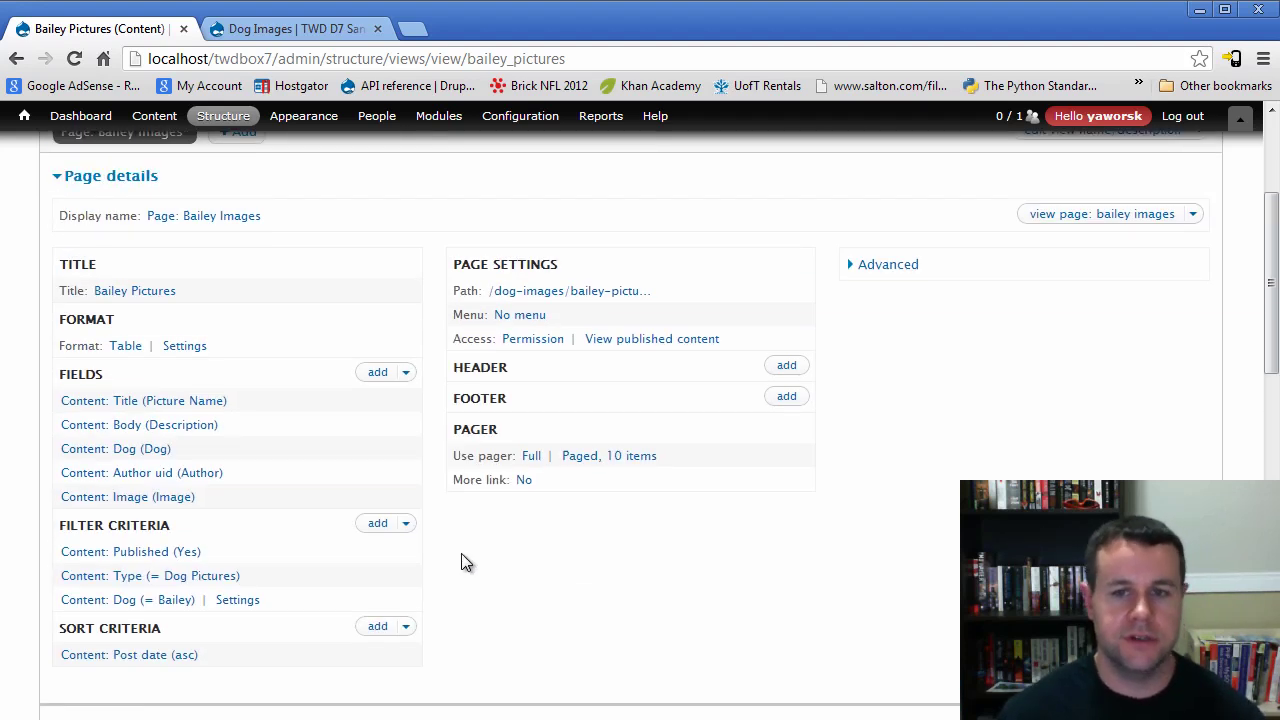
scroll(460, 560, up, 1)
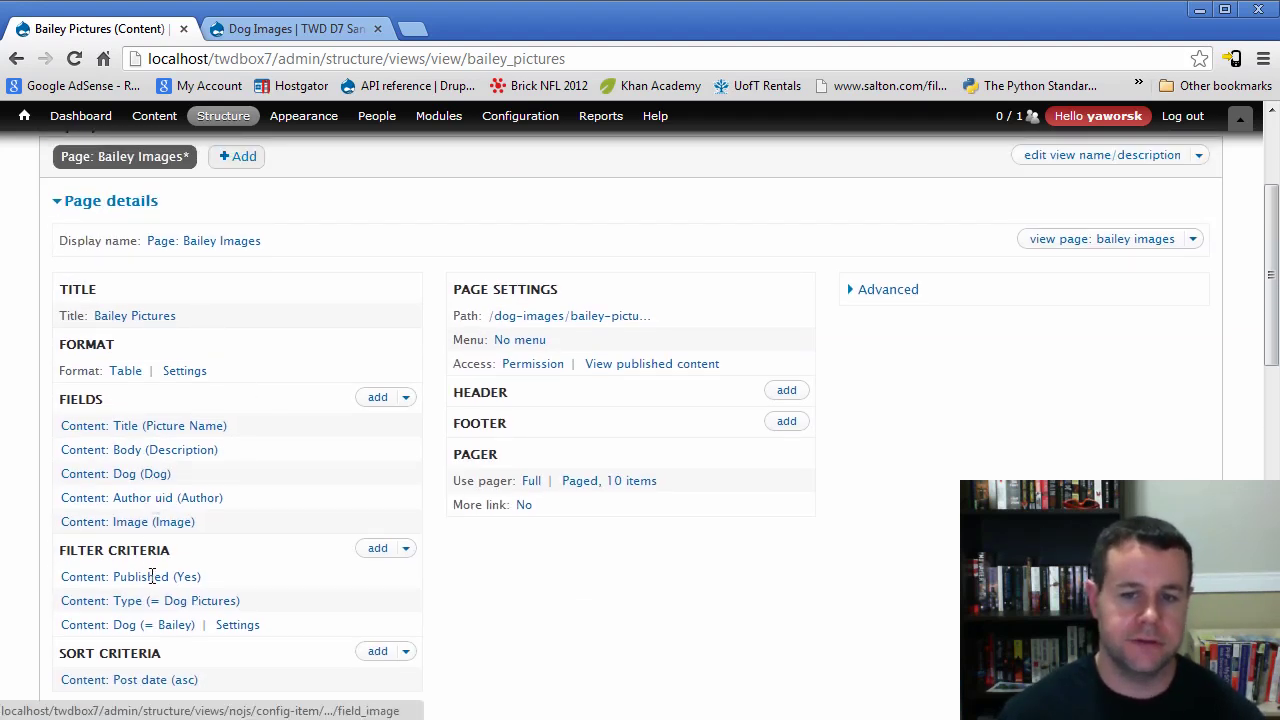